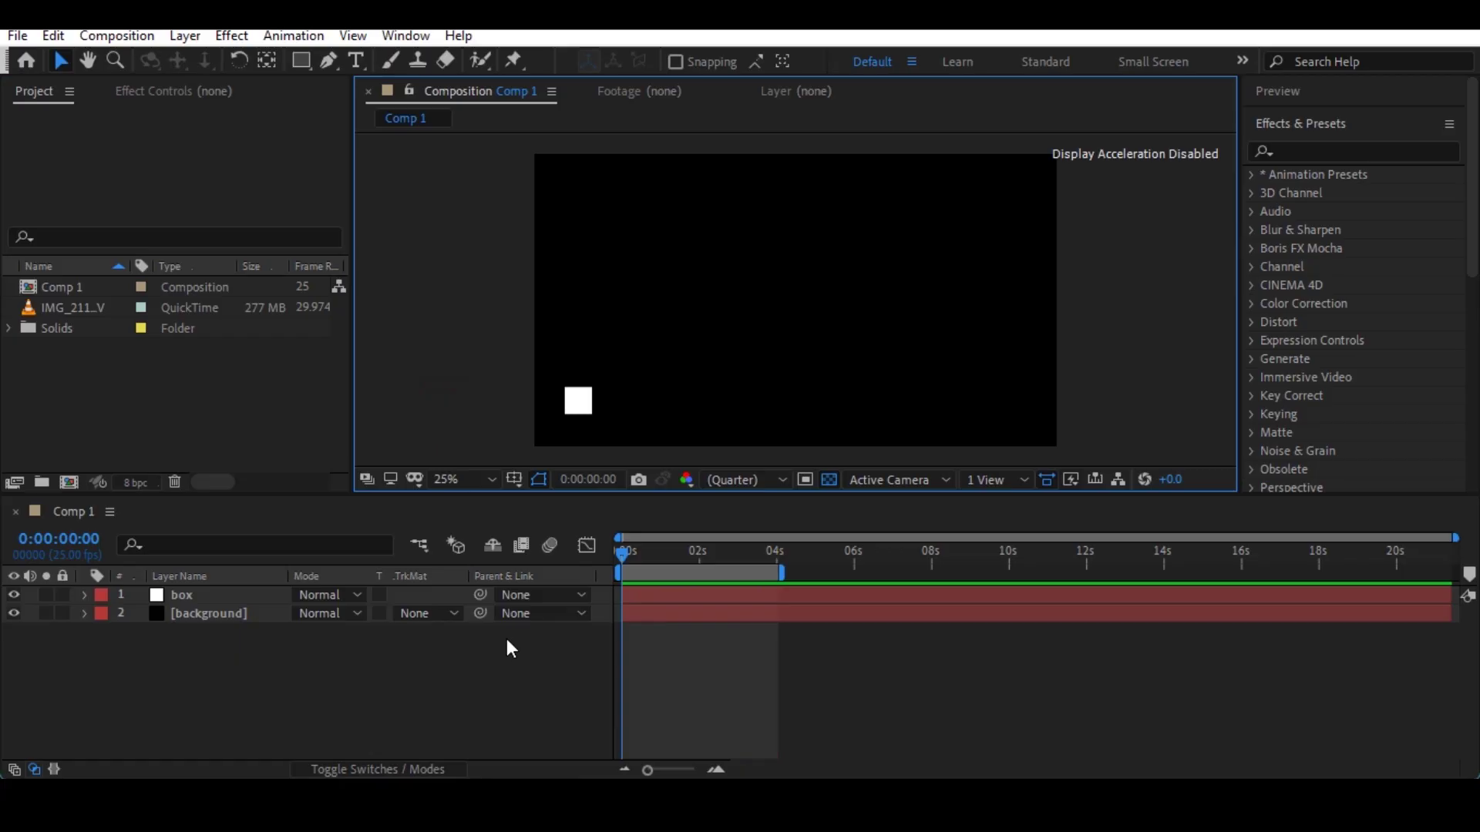
Select the IMG_2118.MOV footage in the Project panel.
click(301, 700)
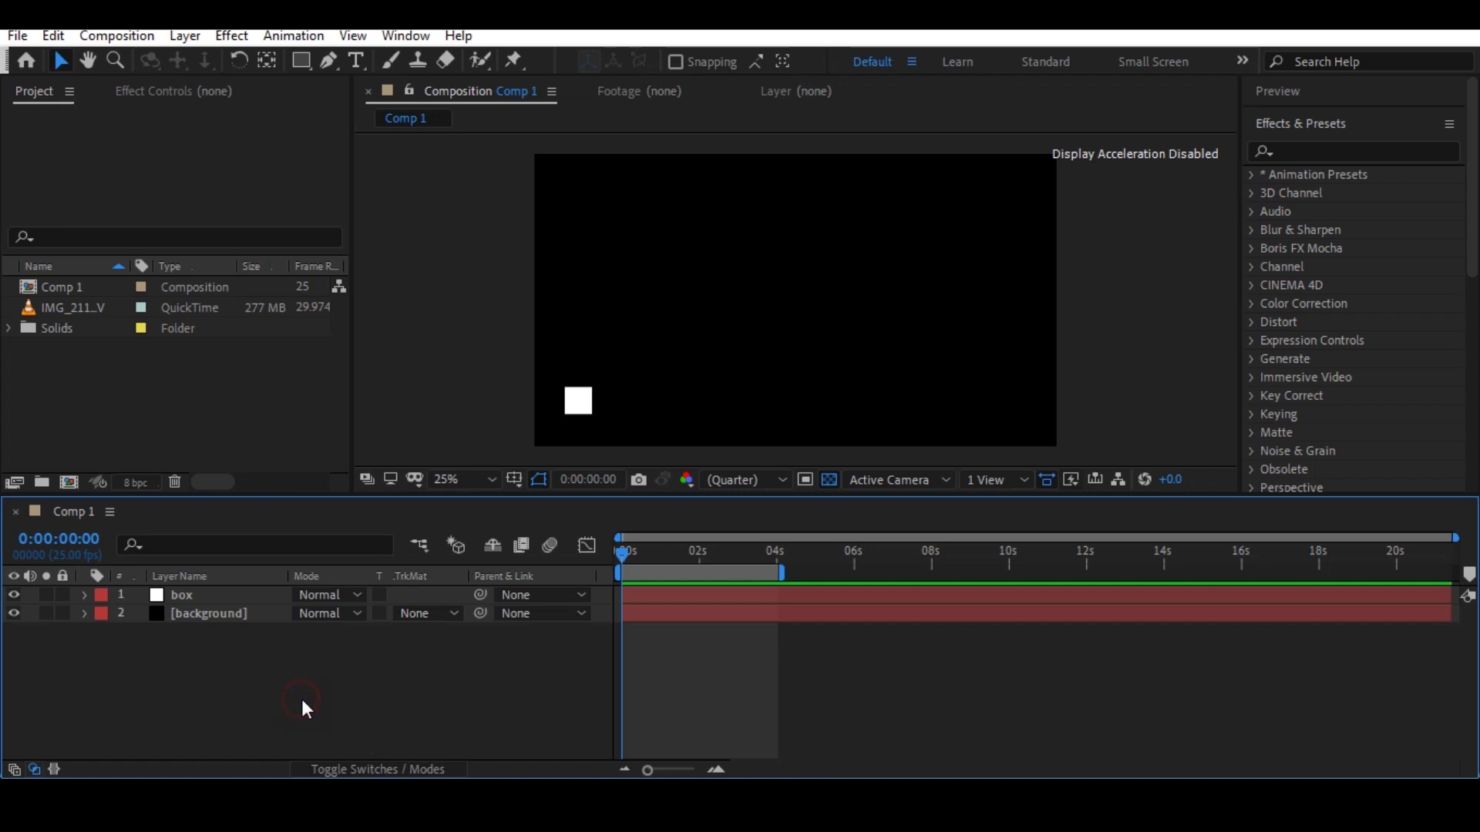
click(96, 423)
click(71, 307)
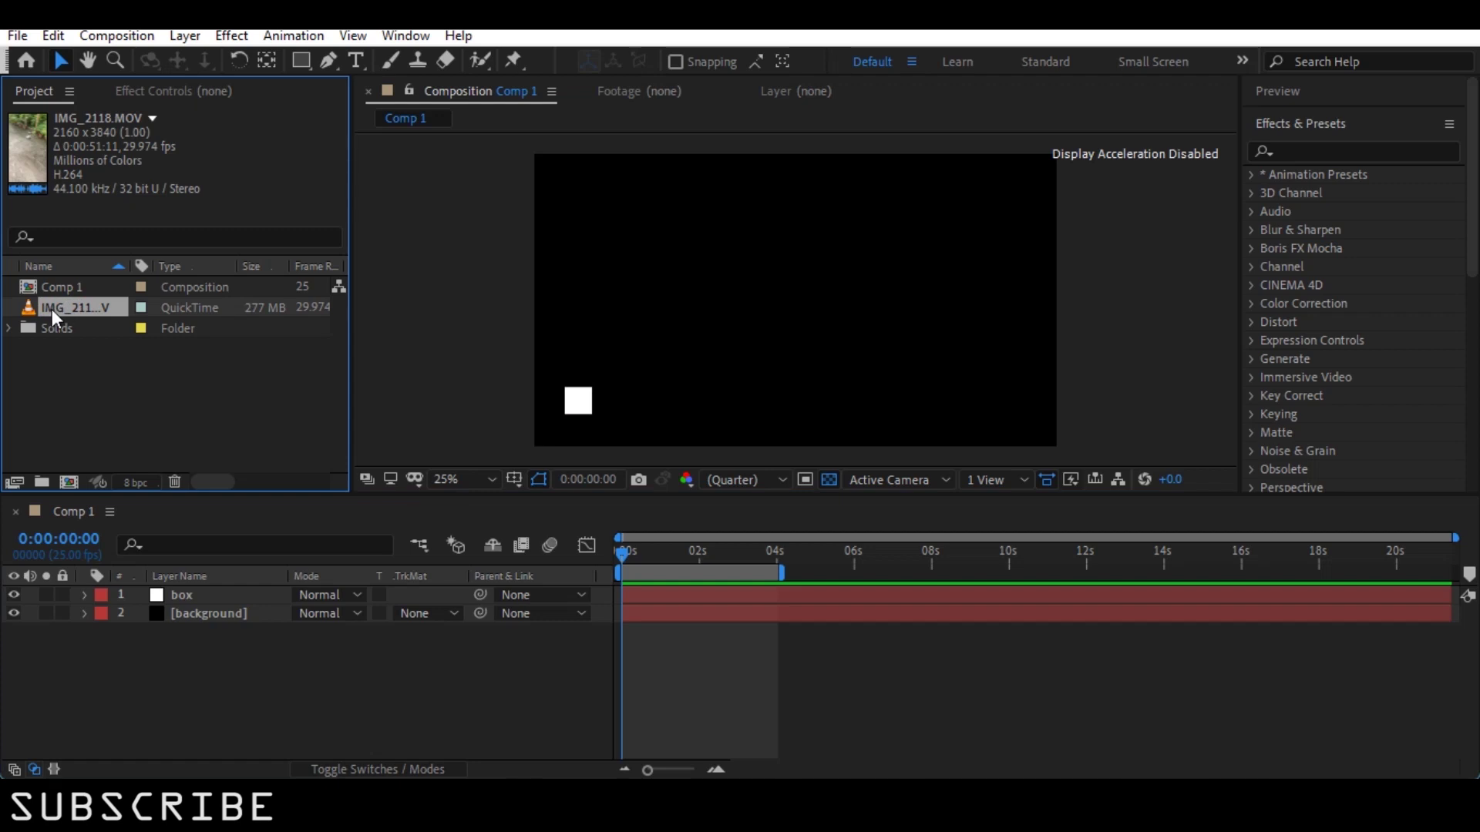
Create a new composition from IMG_2118.MOV and fit the whole vertical frame in the viewer.
drag(57, 306, 65, 481)
click(300, 668)
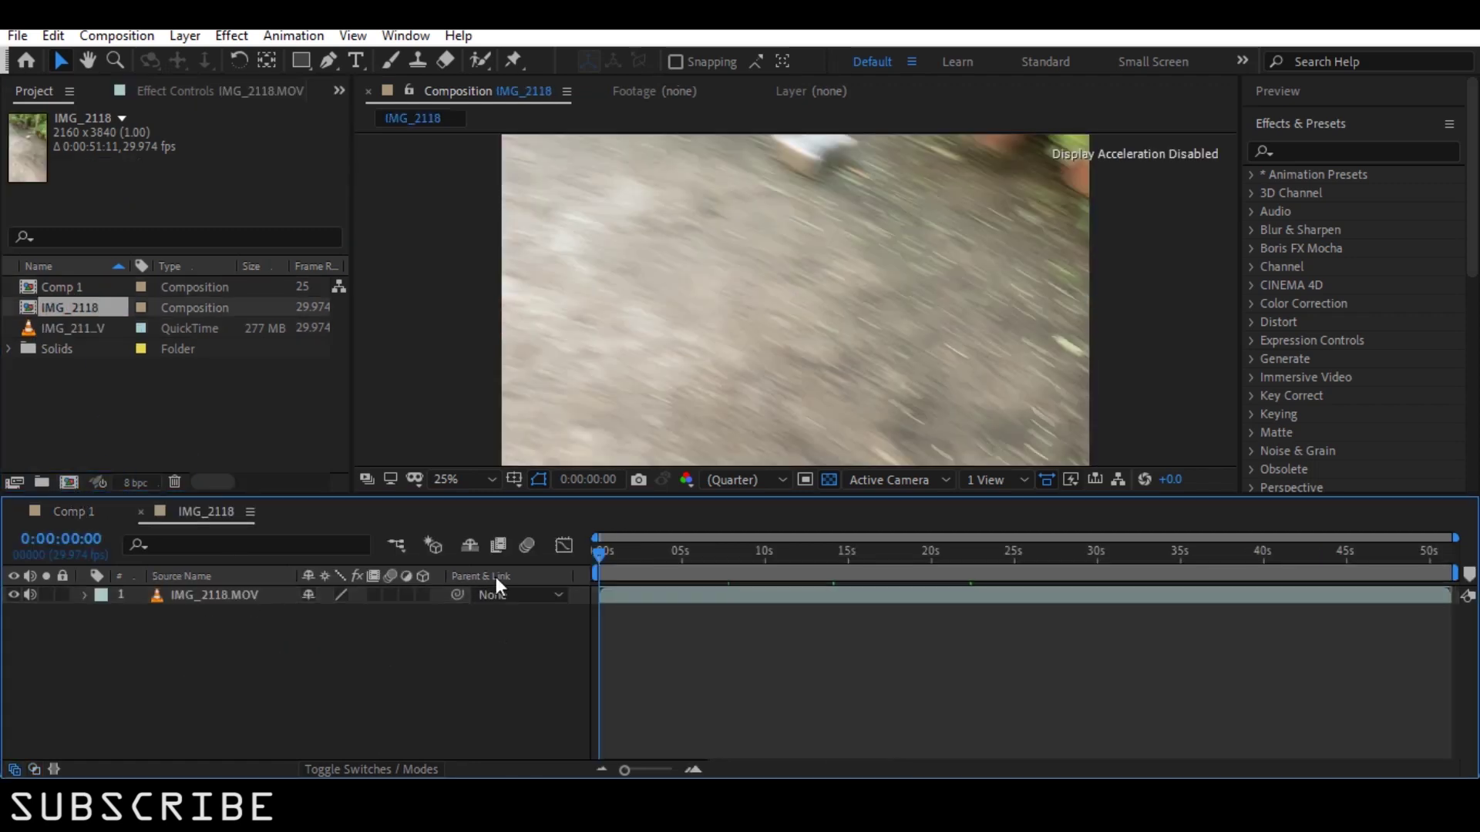
scroll(806, 248, down, 3)
click(504, 603)
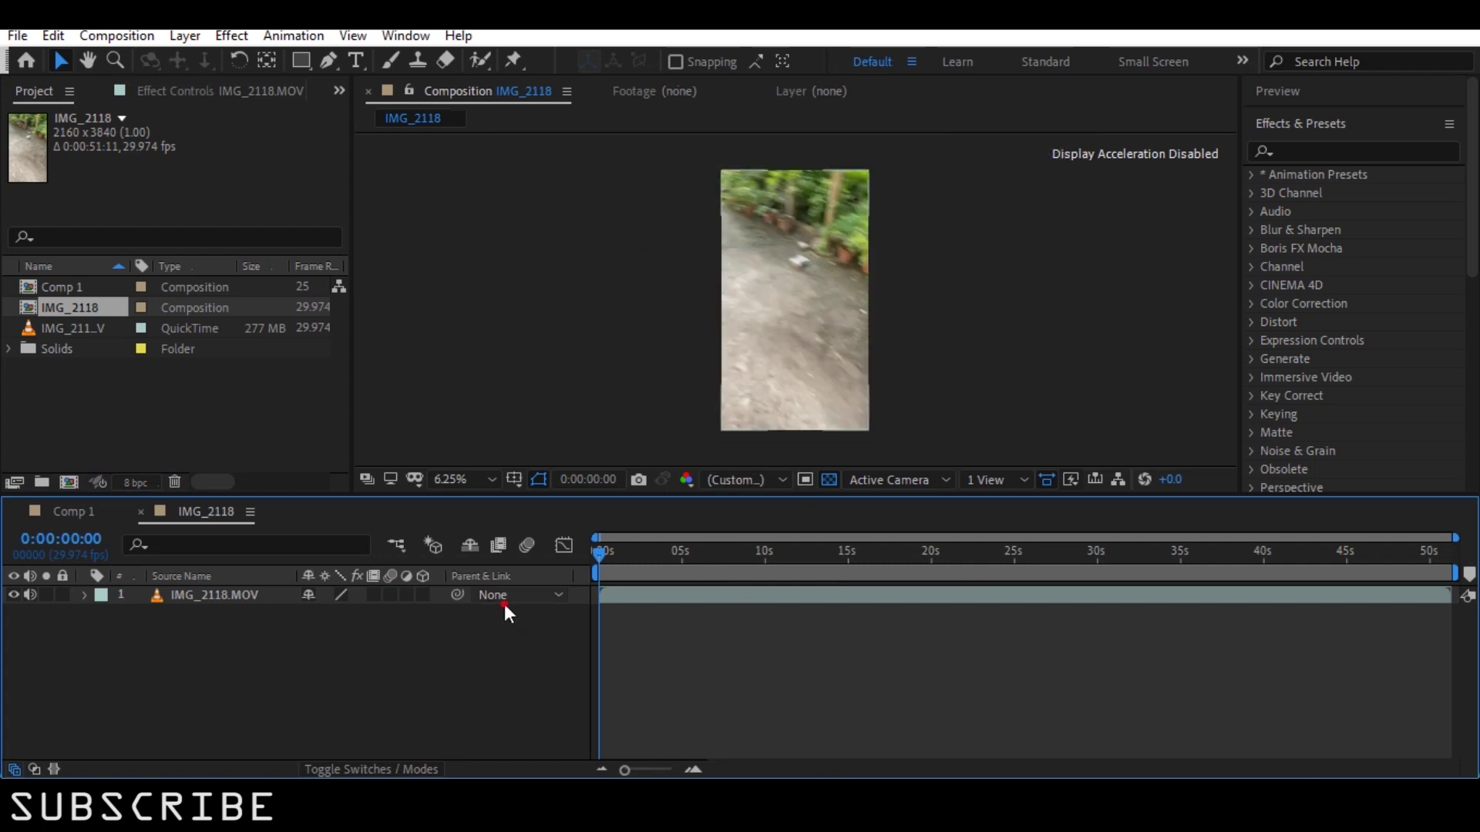
Preview the clip from about six seconds in, then select the IMG_2118 composition in the project.
drag(646, 550, 695, 552)
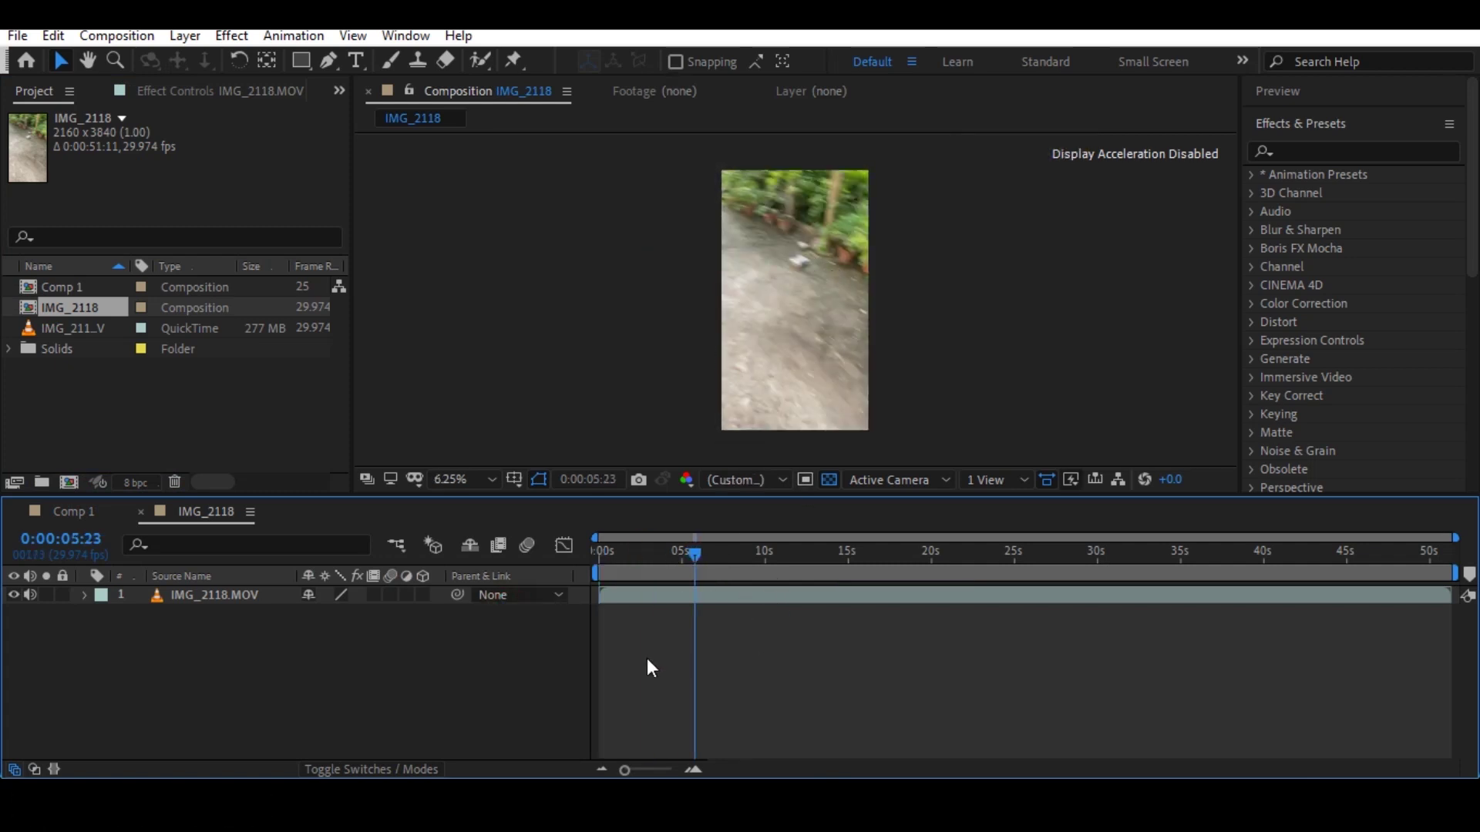
key(space)
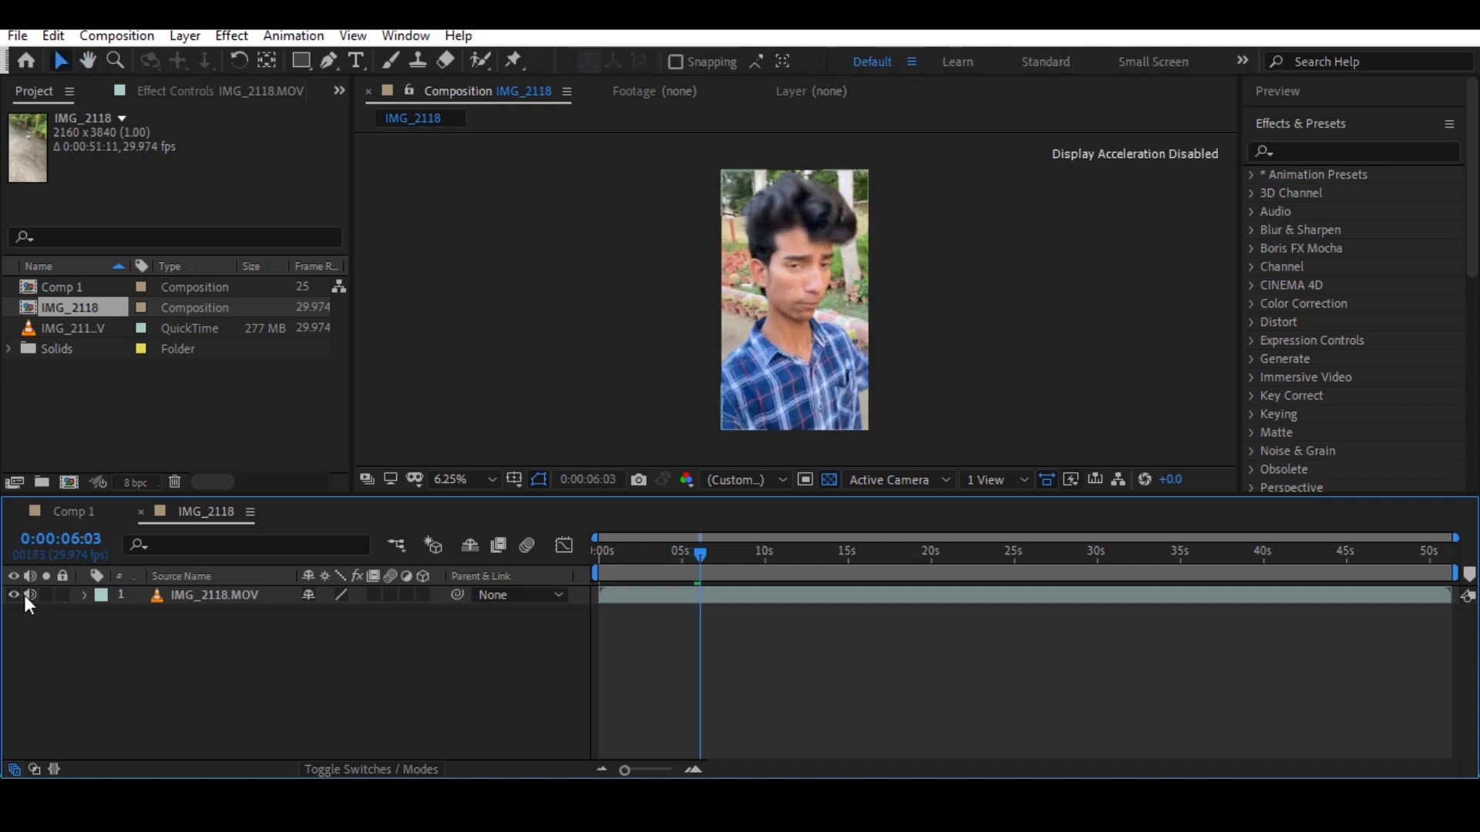
click(103, 405)
click(154, 661)
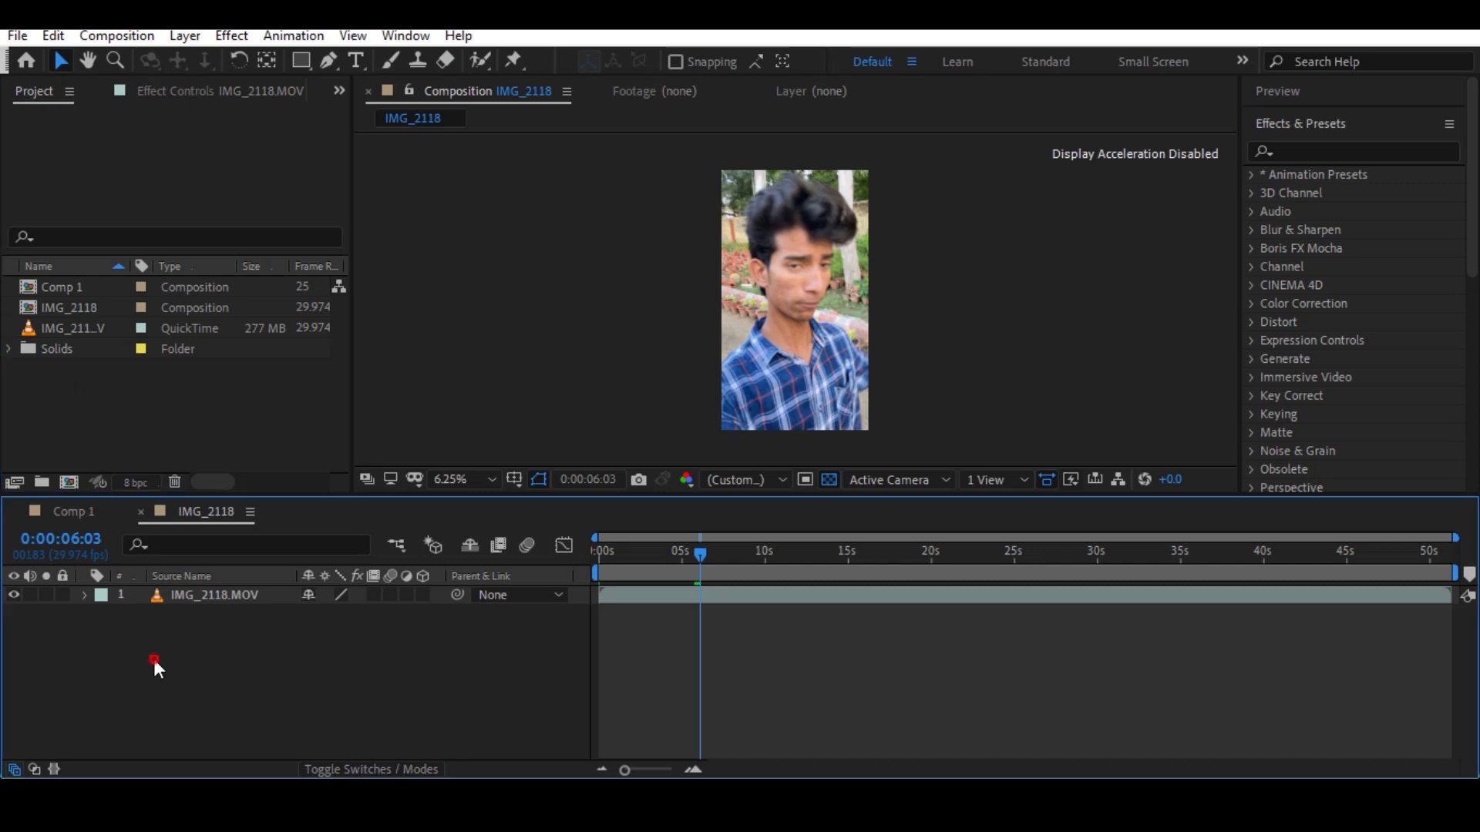
click(58, 307)
Change the IMG_2118 composition size to 1080 x 1920 in Composition Settings.
right_click(91, 307)
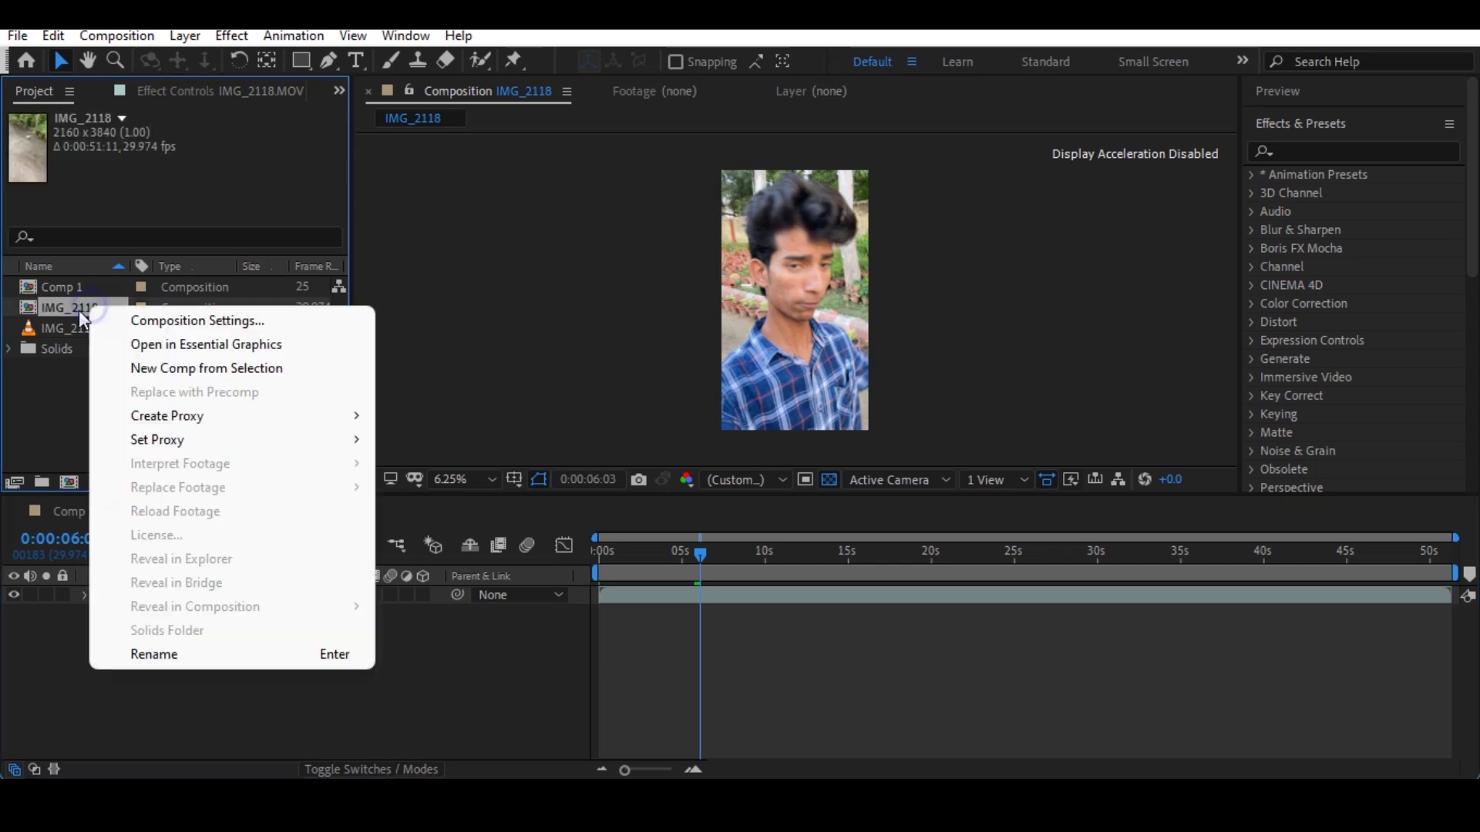
click(231, 322)
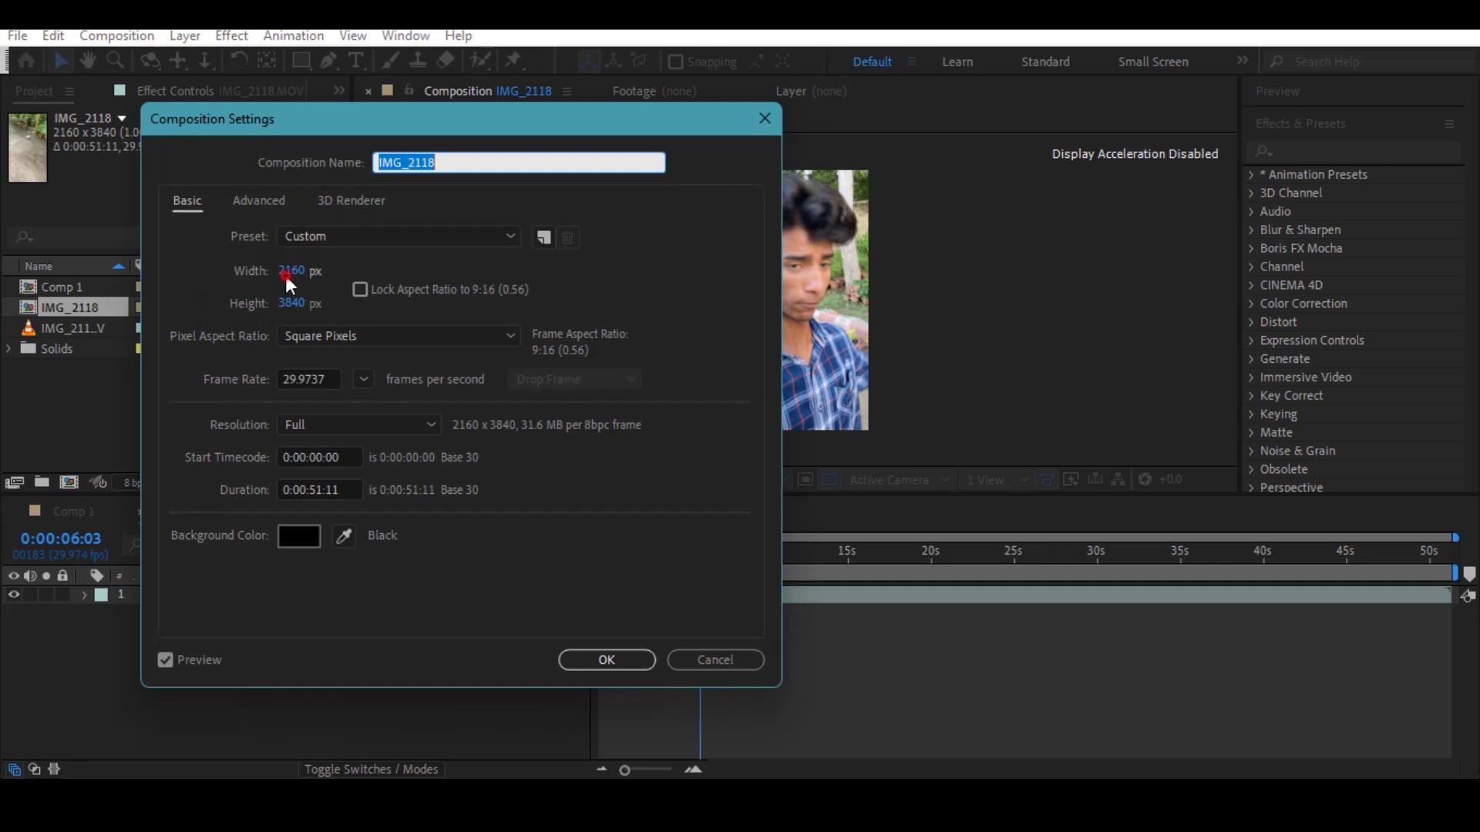
click(286, 275)
text(1080)
key(Tab)
text(1920)
click(522, 617)
click(618, 665)
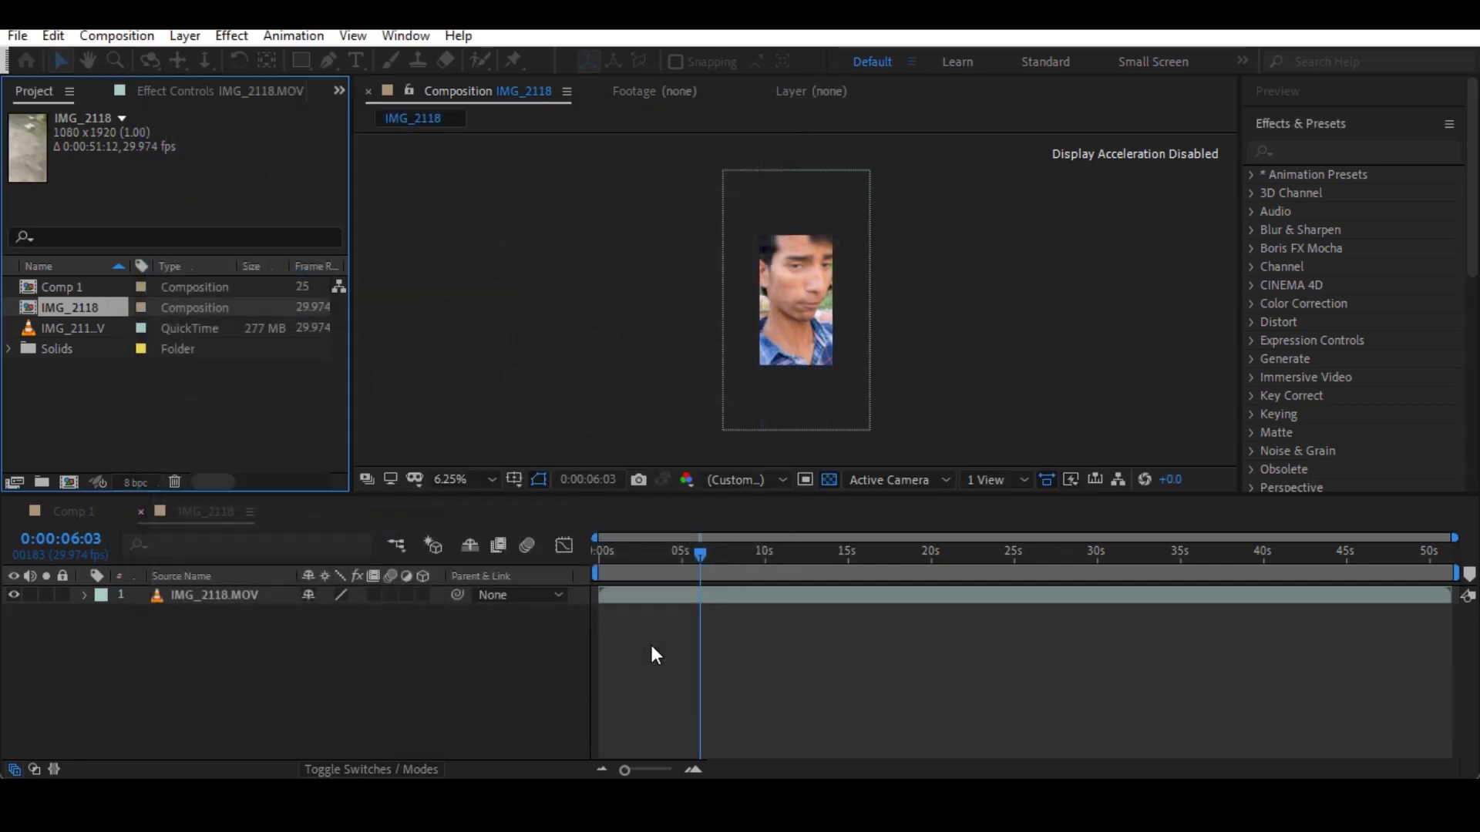
Scale the footage layer to 50% so it fills the new frame.
click(319, 649)
click(239, 594)
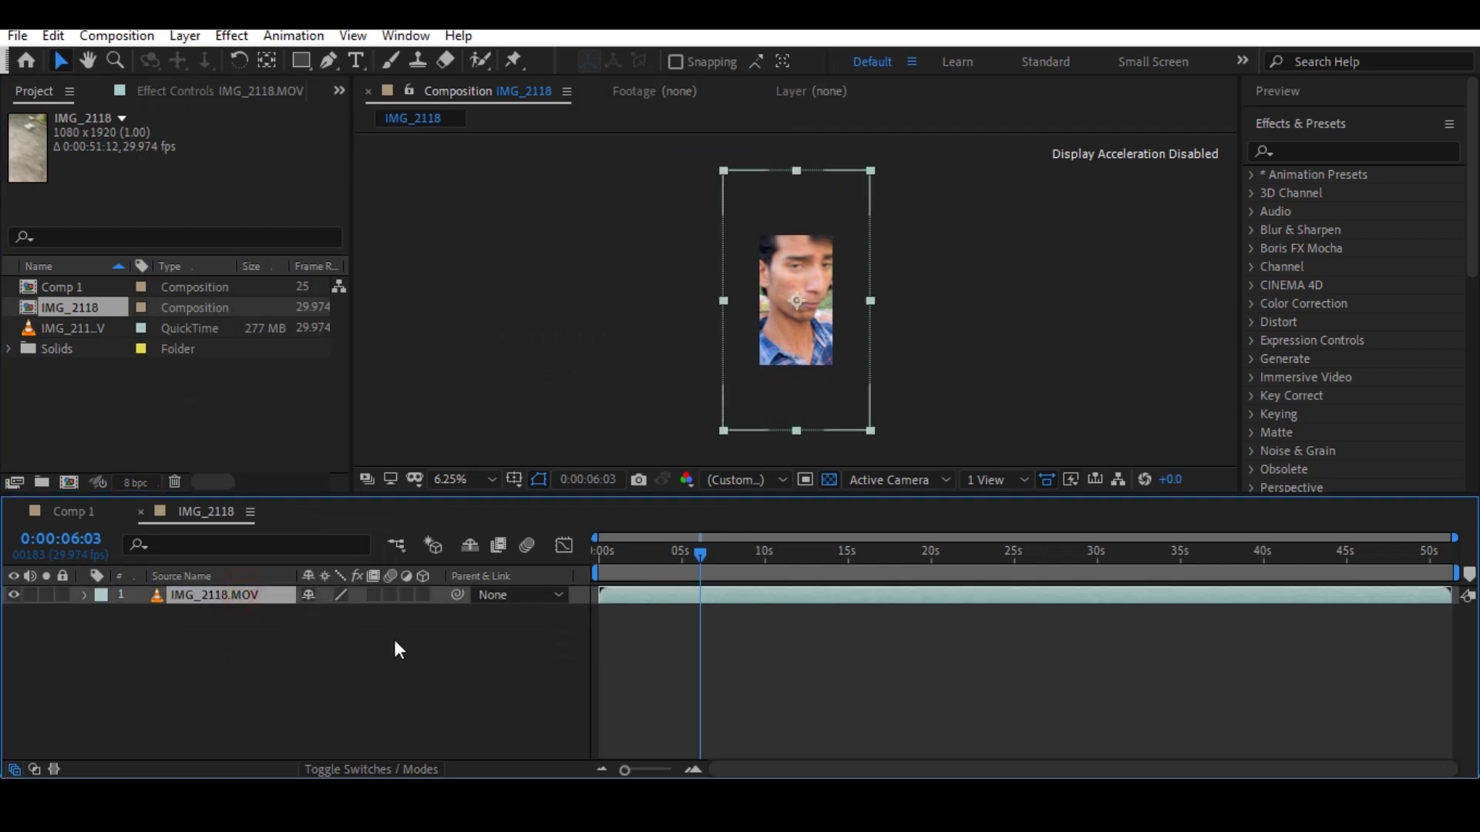
key(s)
click(333, 615)
text(50)
key(Return)
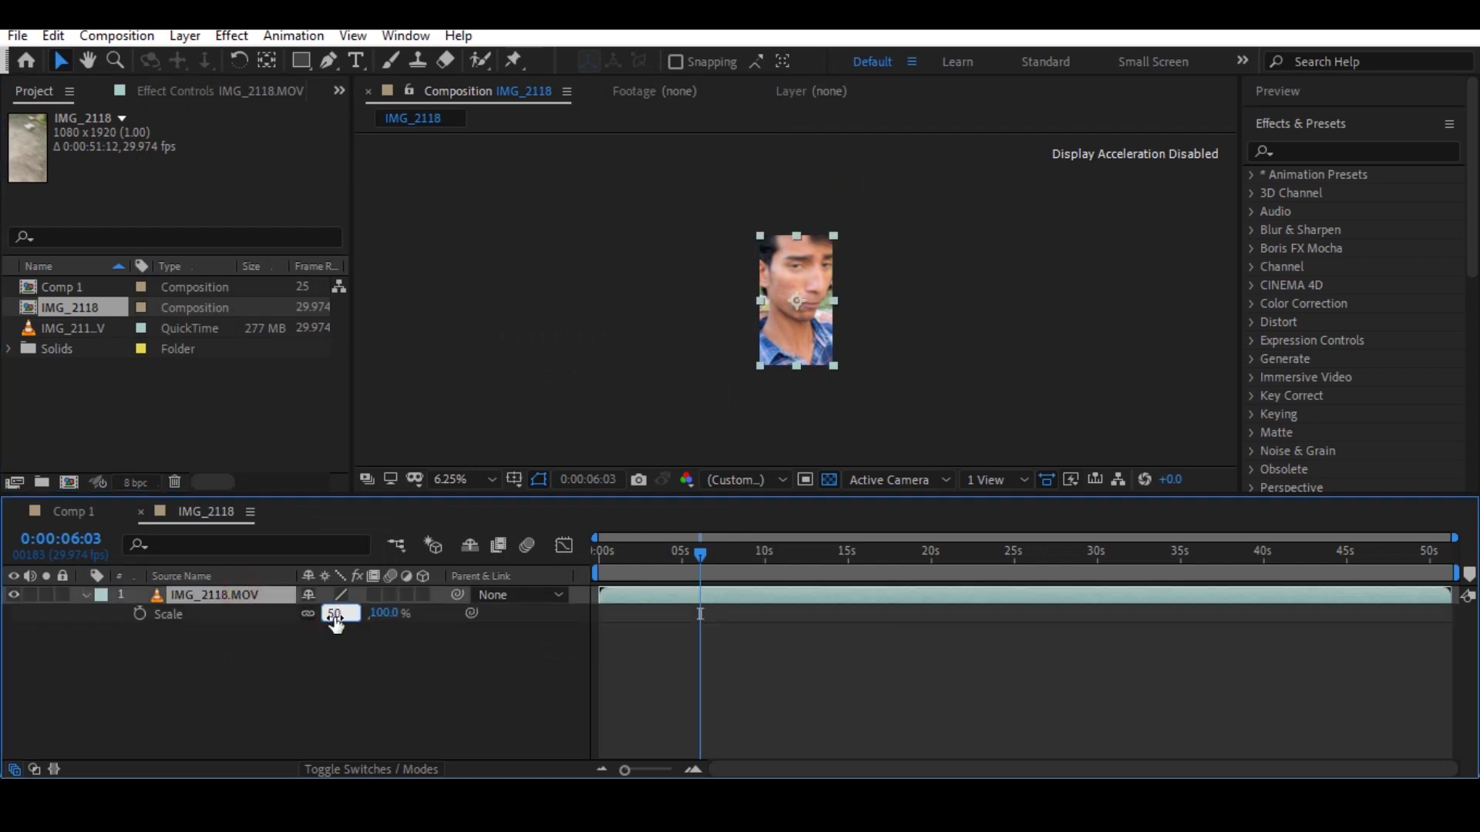
Zoom the viewer to 12.5% and preview the resized footage, then reselect the layer.
click(333, 676)
key(period)
key(space)
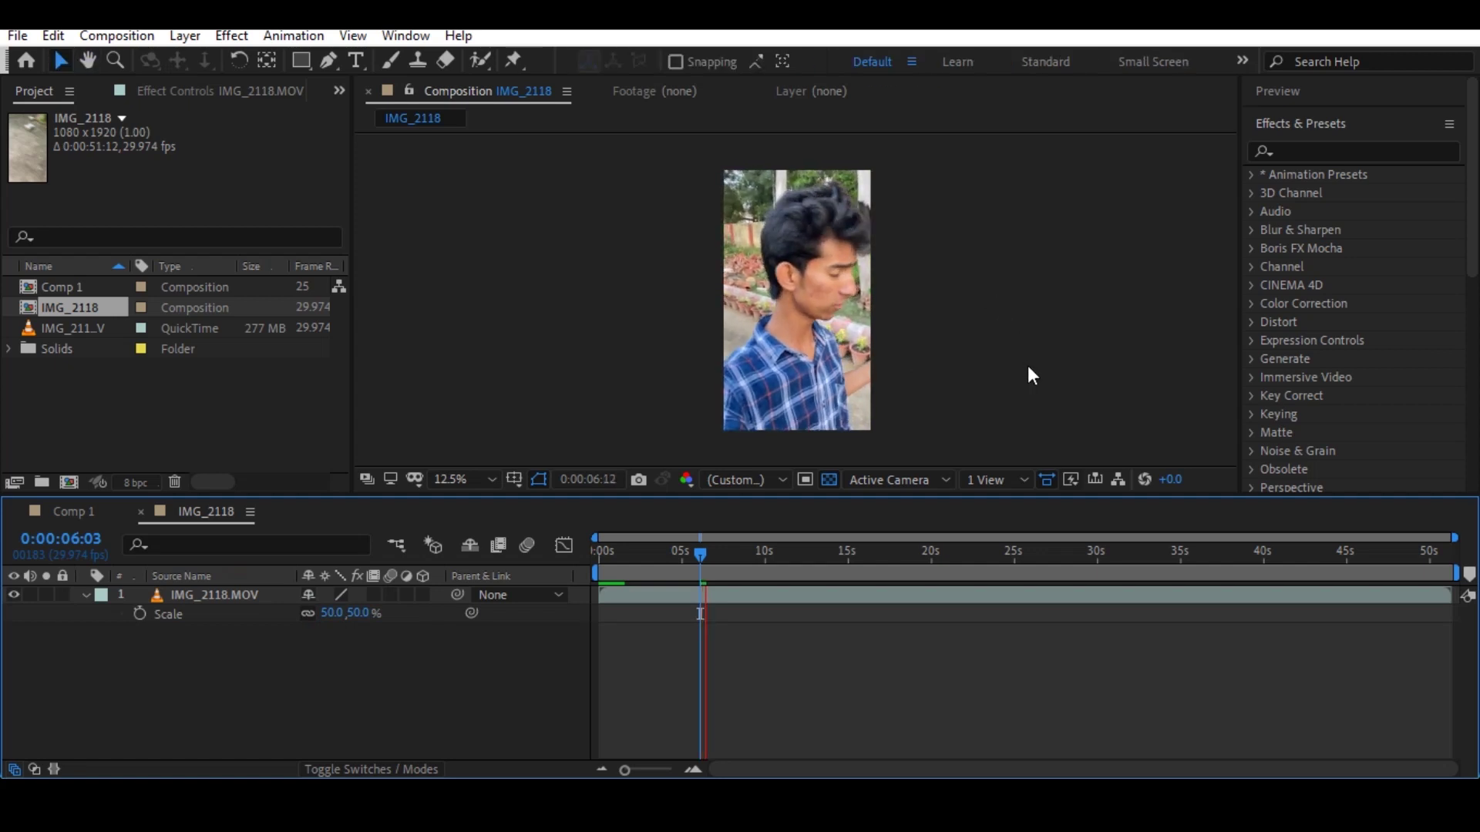
click(154, 653)
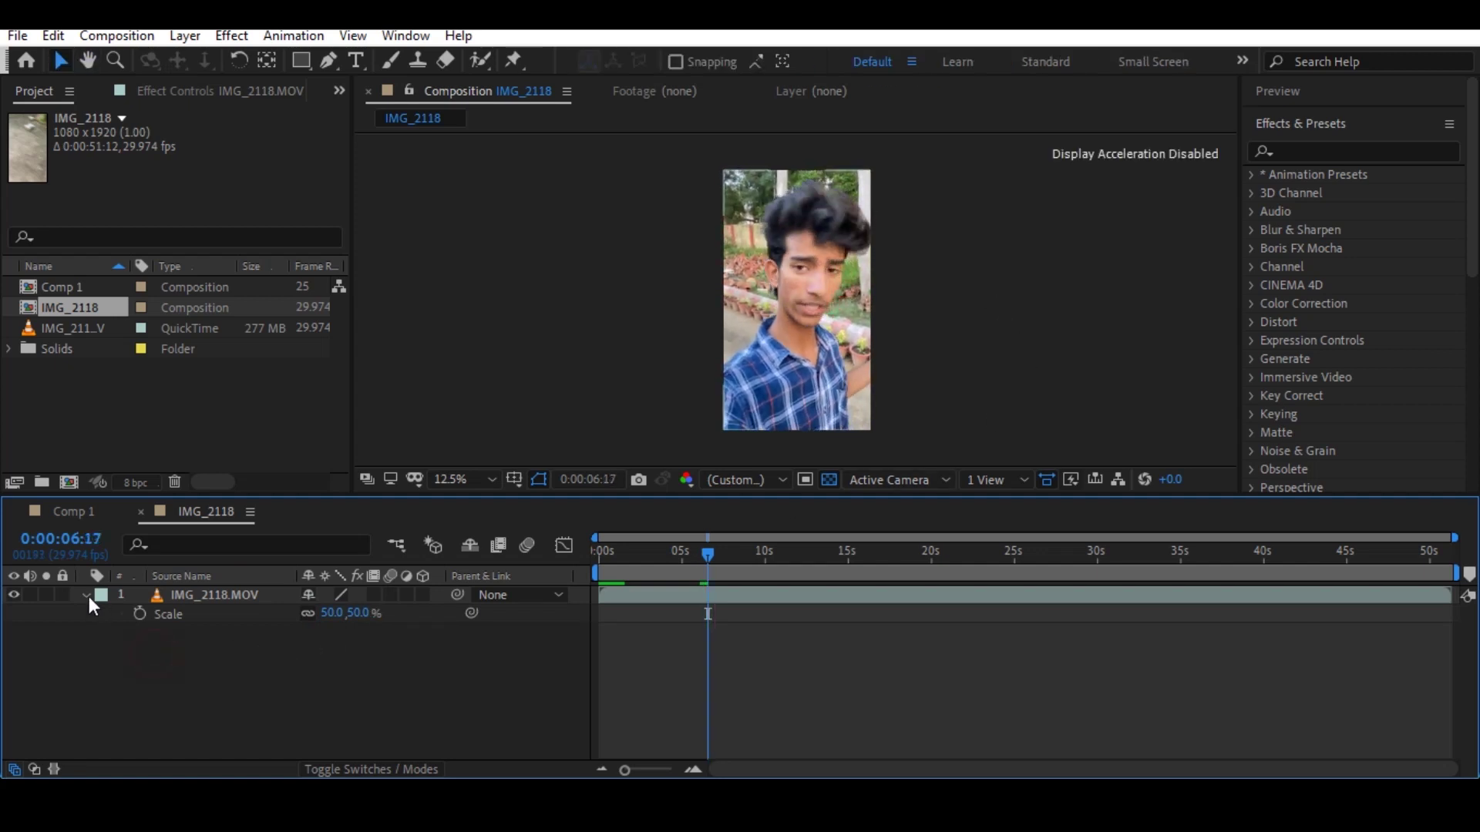
click(222, 649)
click(226, 596)
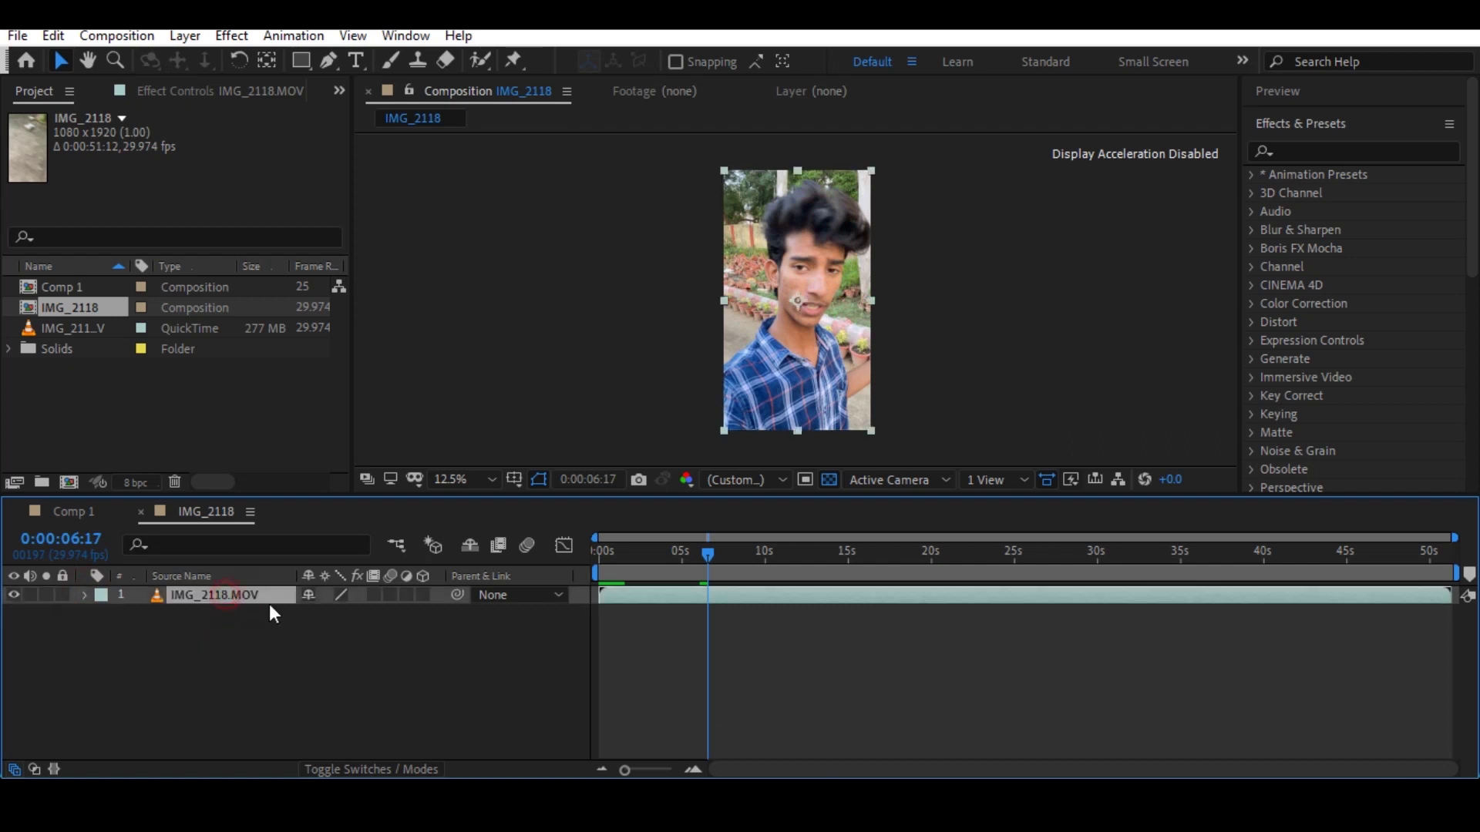
Scrub through the clip at 25% view to around 0:00:18:16, just before the jump.
click(405, 669)
click(668, 555)
drag(670, 553, 855, 568)
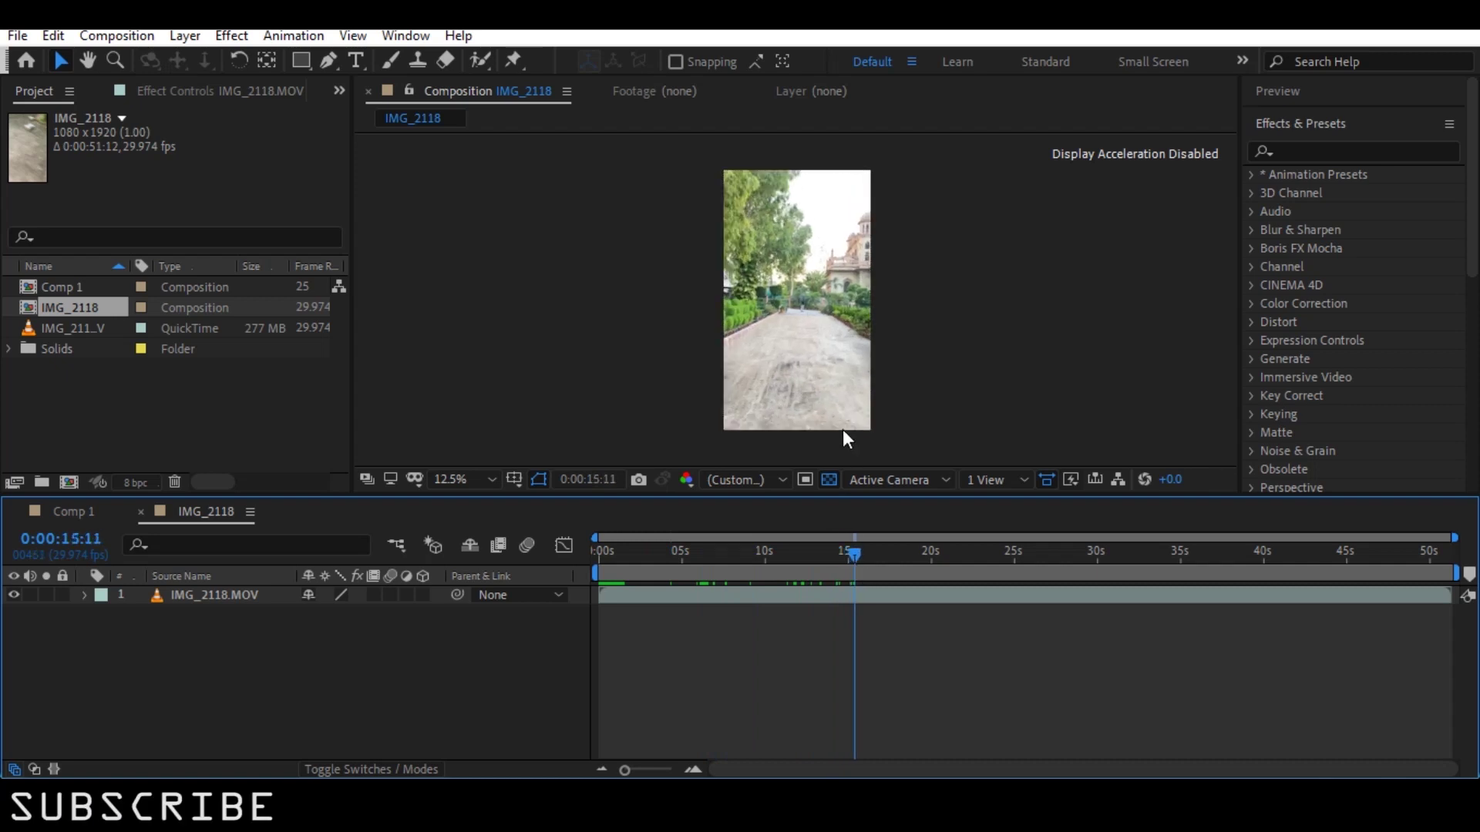
key(period)
key(period)
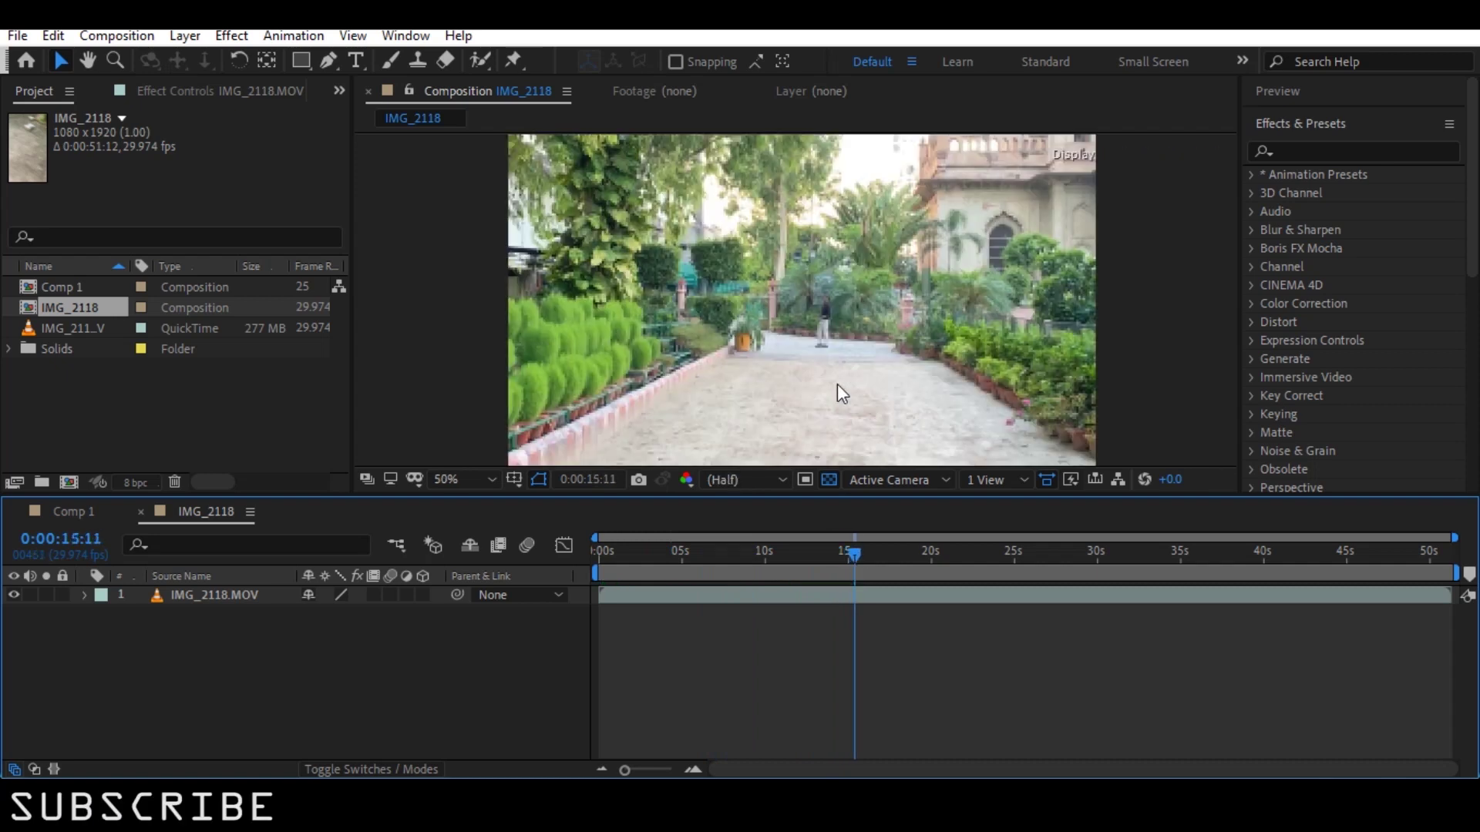
click(922, 554)
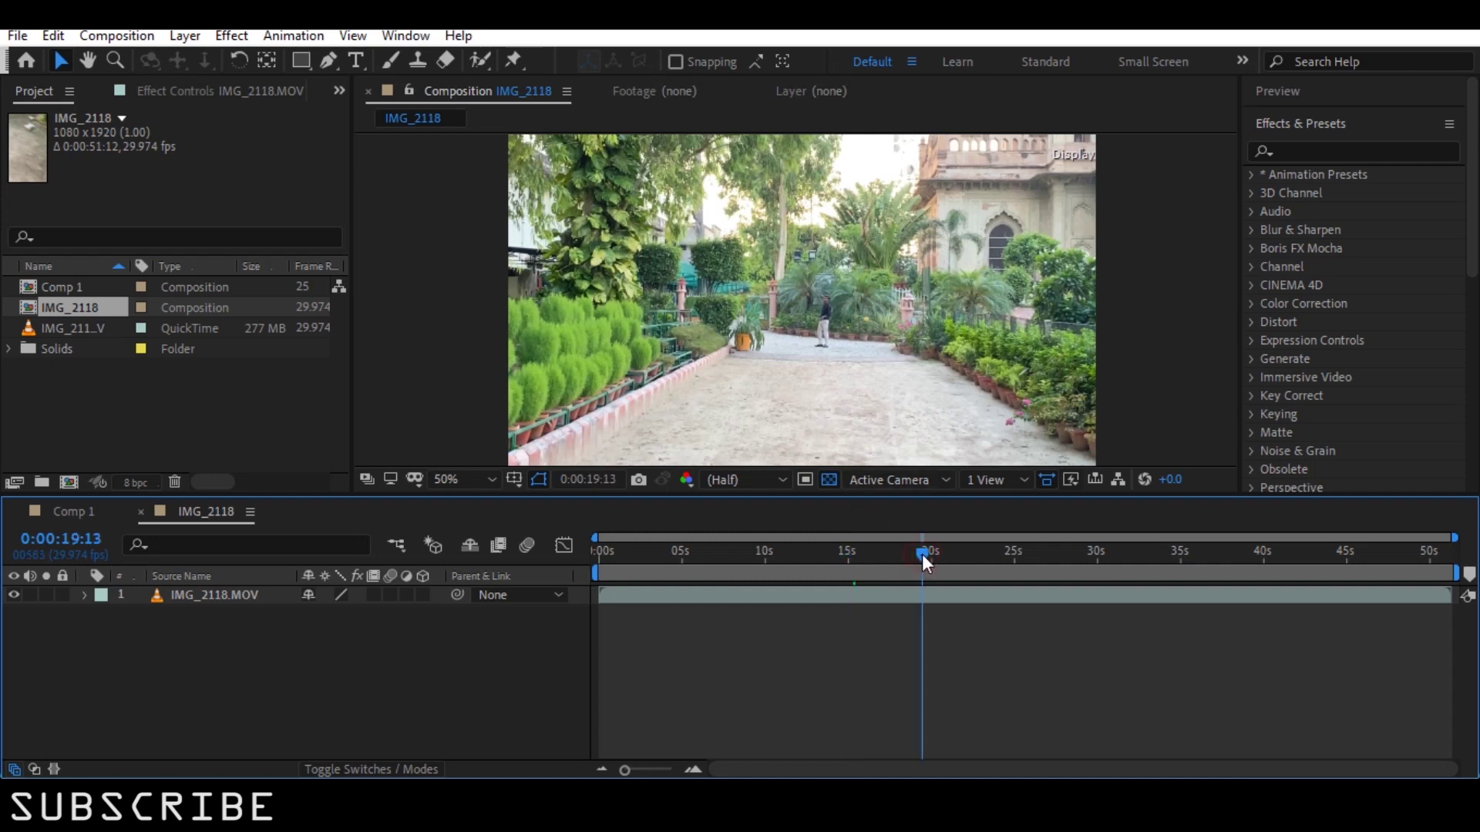
drag(927, 555, 896, 555)
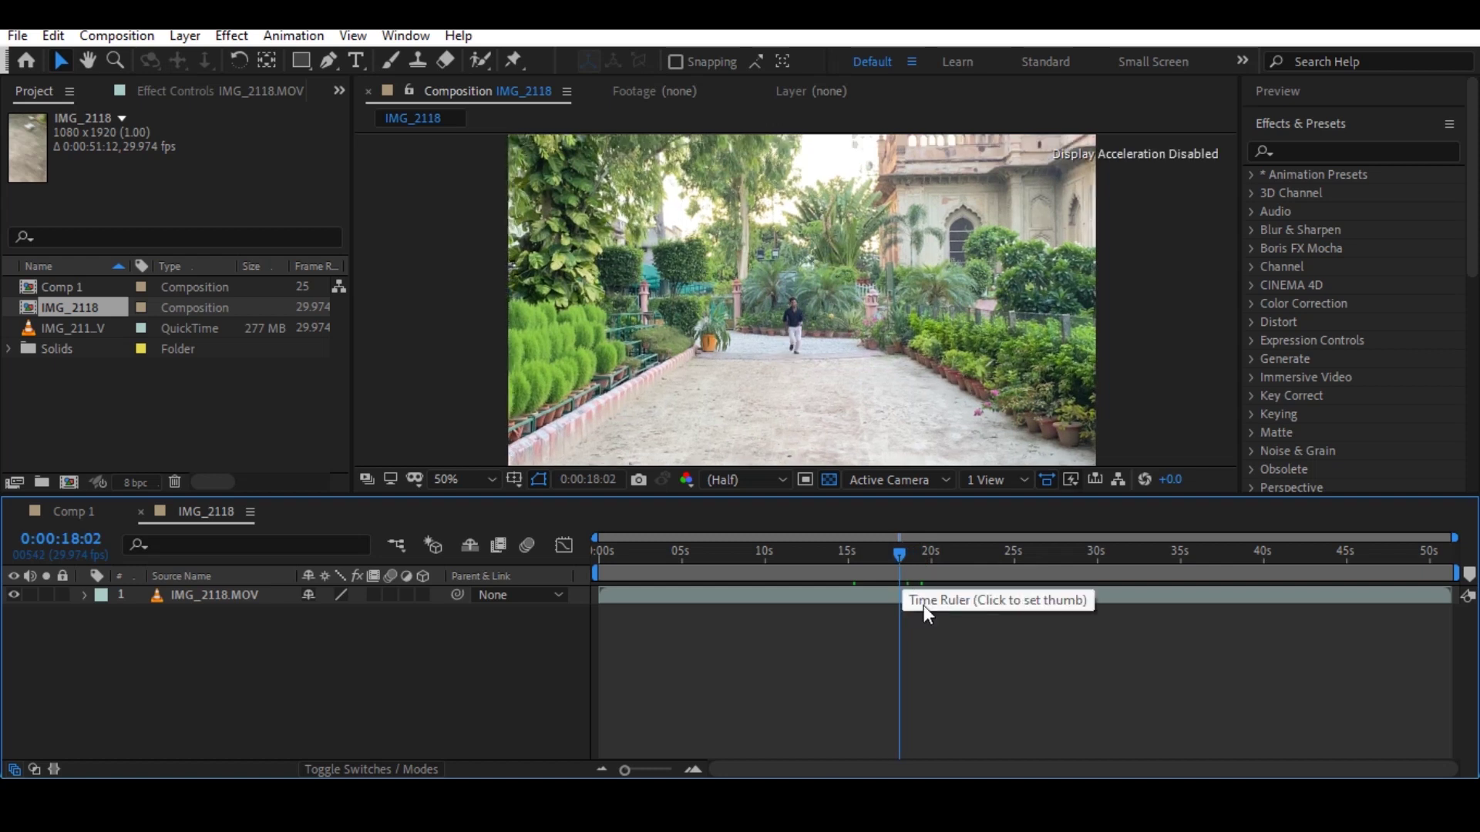
Preview the jump and the moment near 25 seconds, then step back to 0:00:25:04.
key(space)
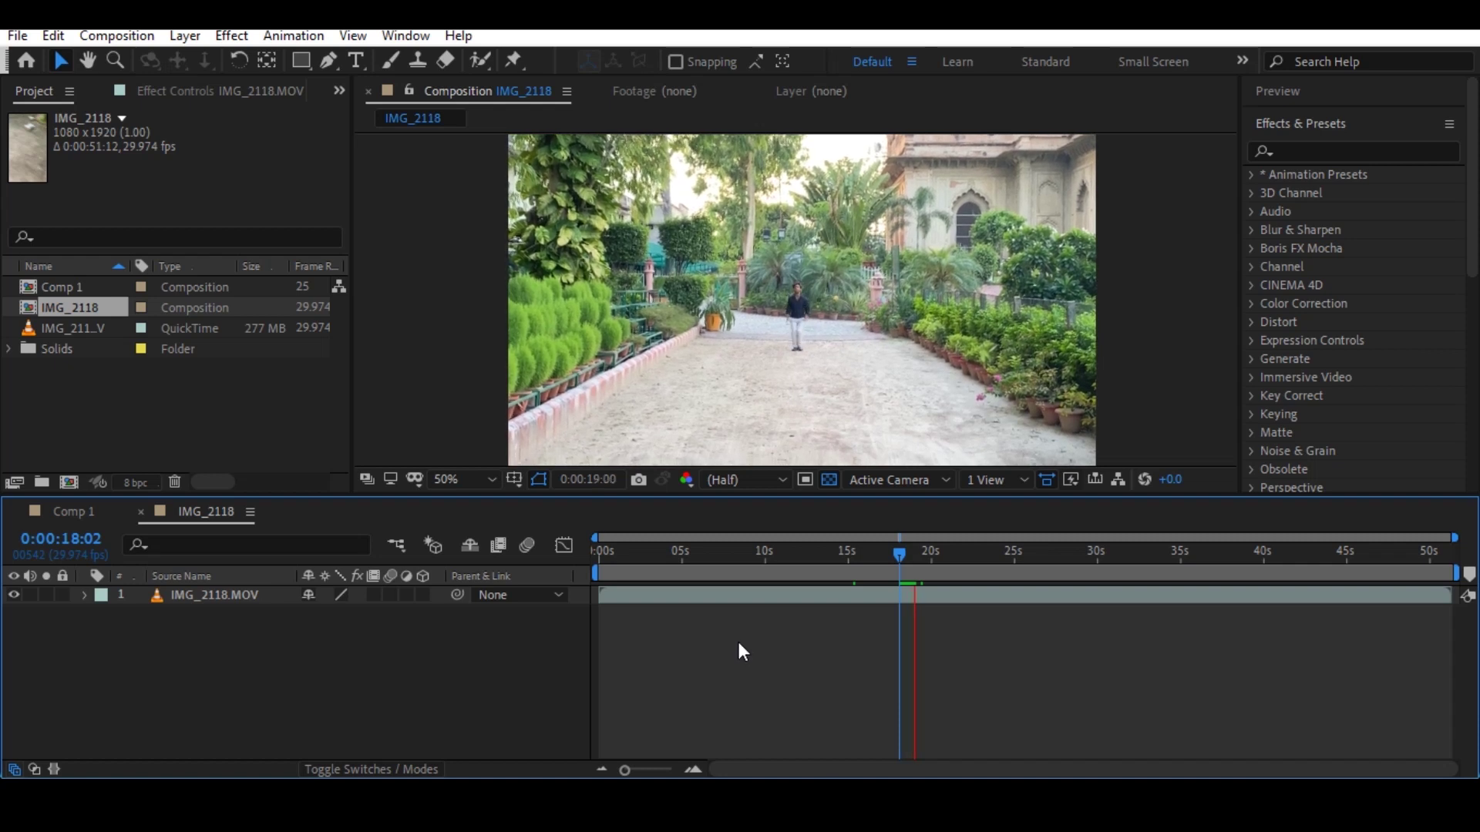
key(space)
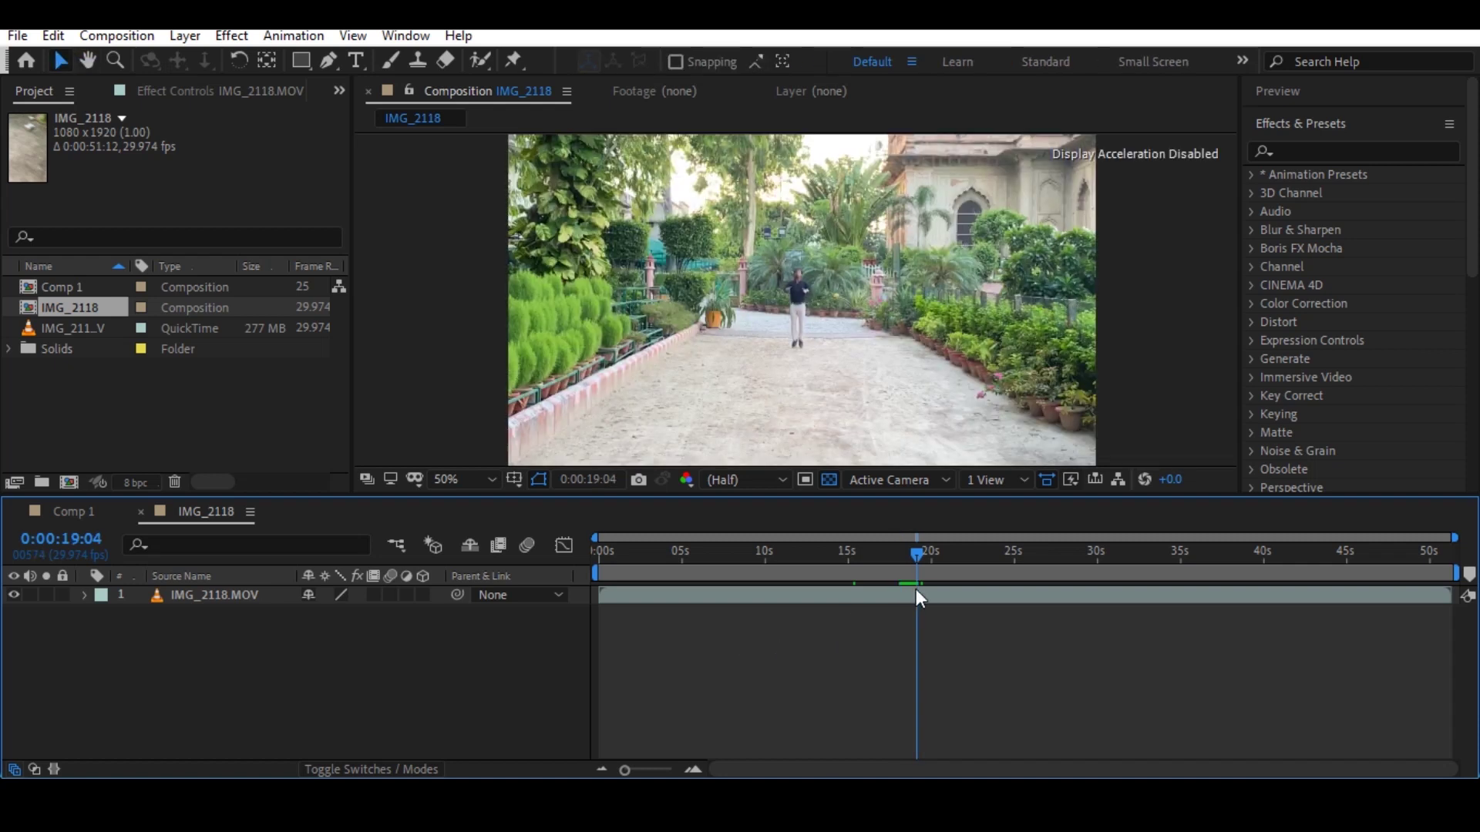
click(916, 591)
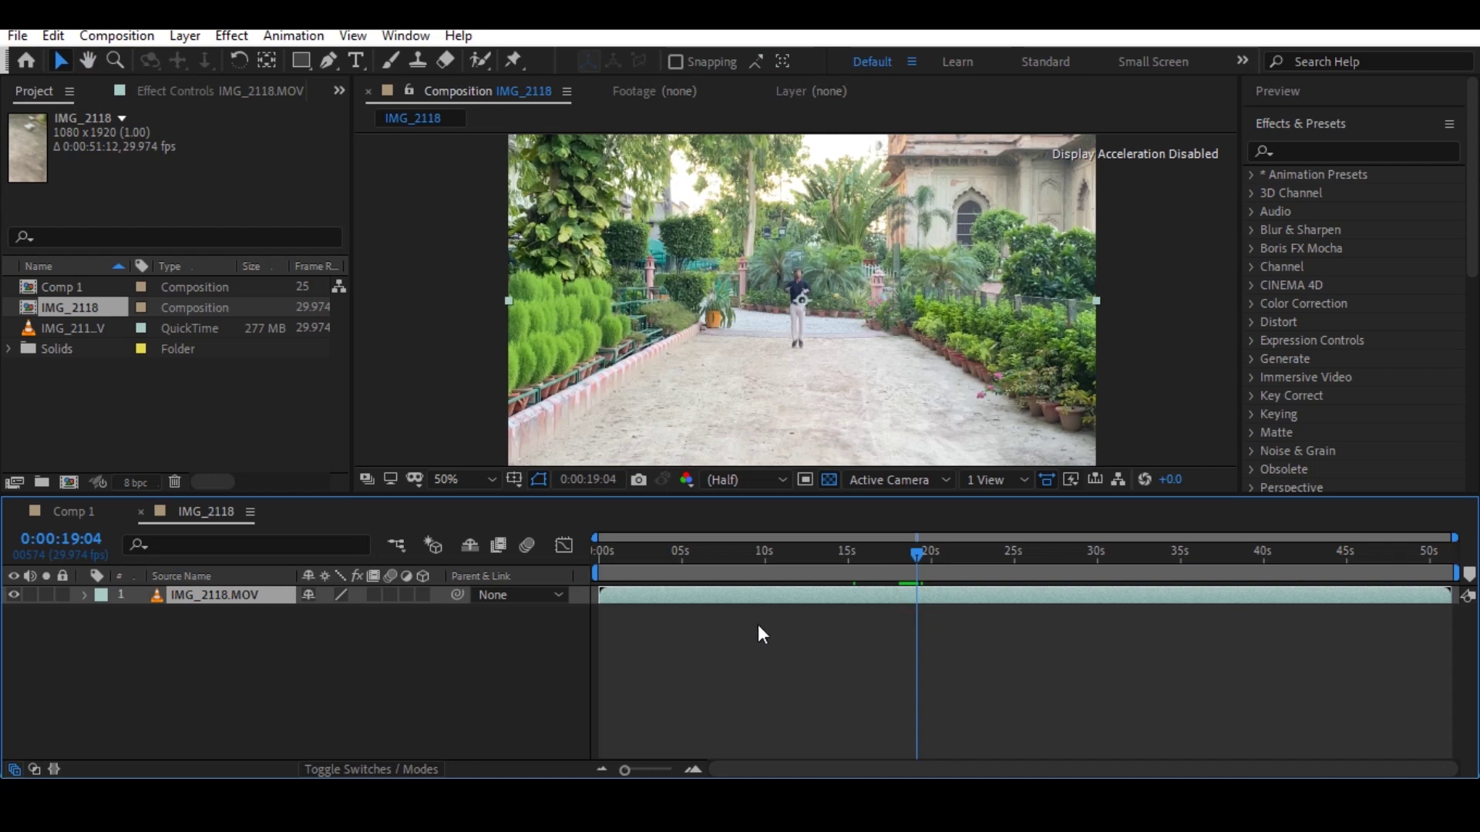
key(space)
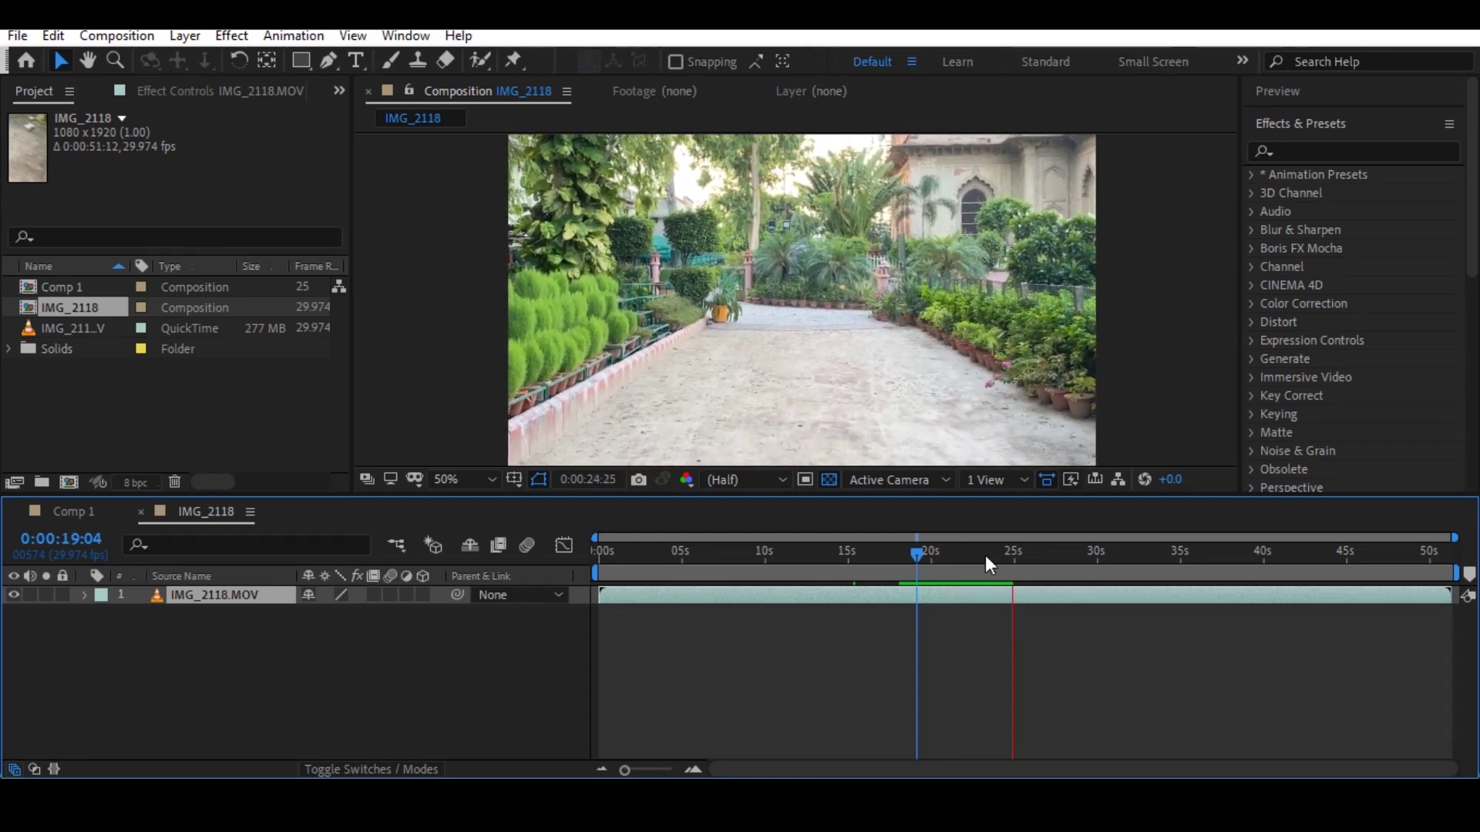
key(space)
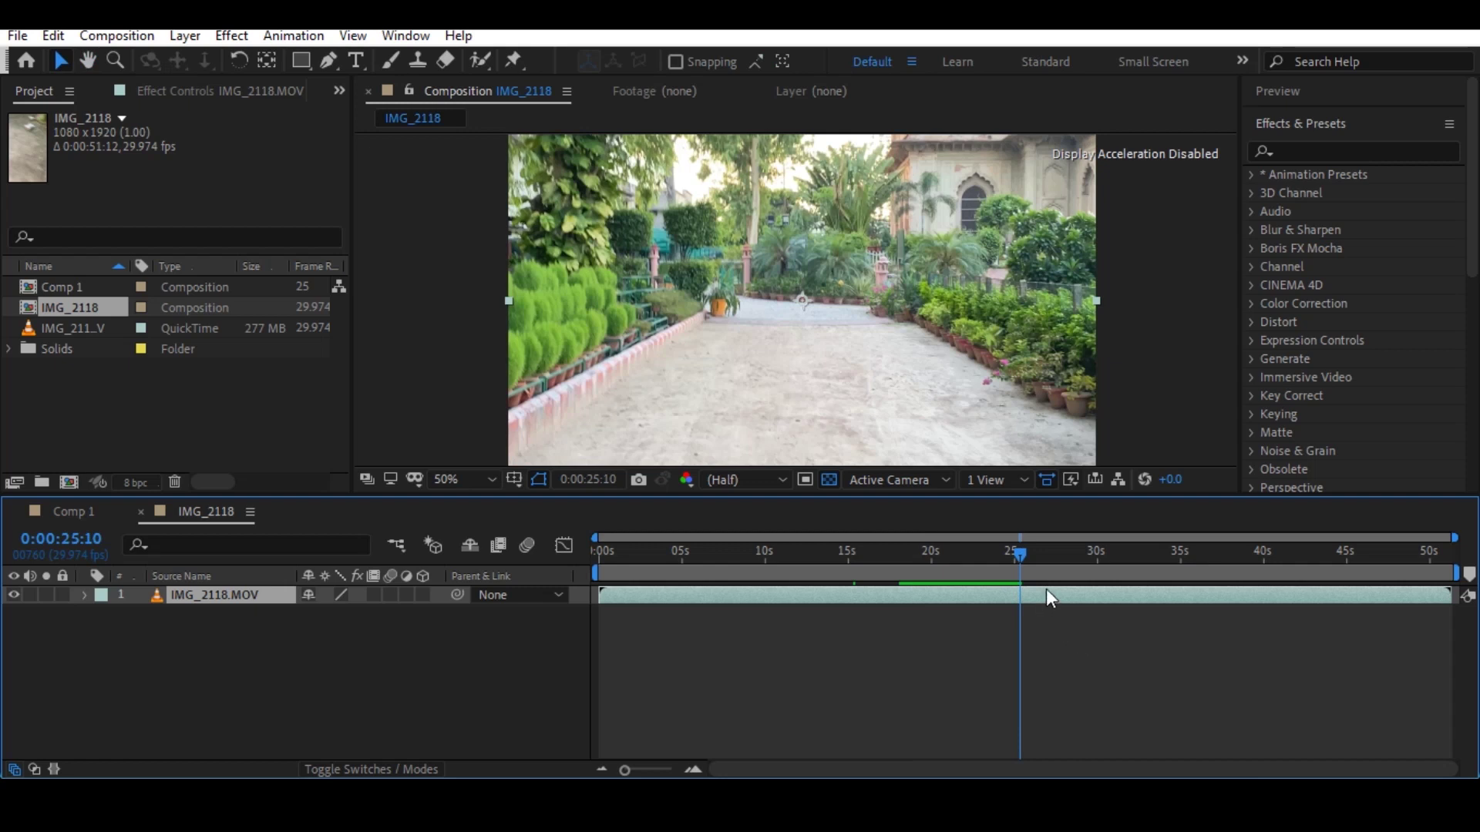
key(space)
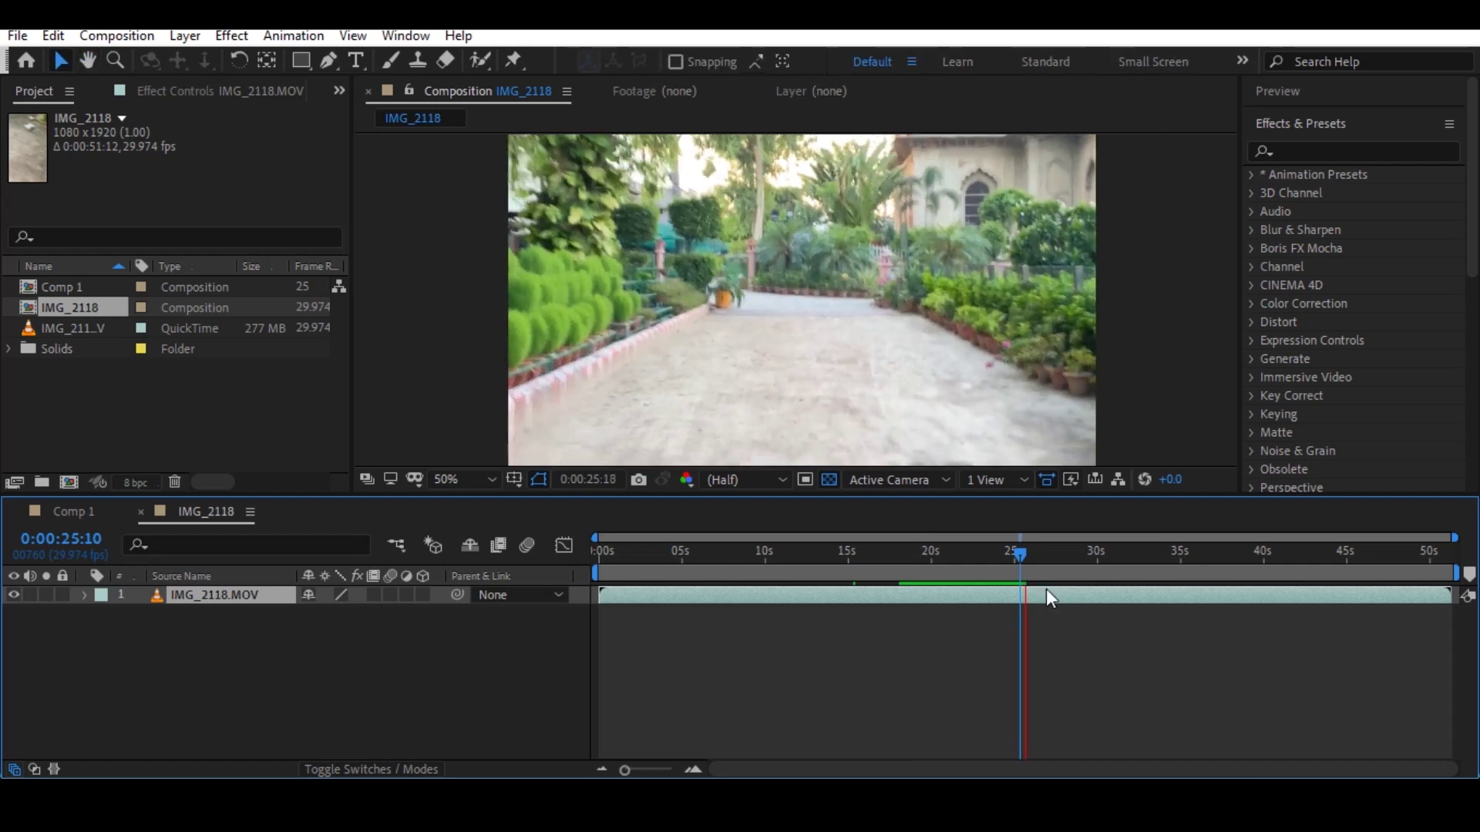
key(space)
key(Page_Up)
key(Page_Up)
key(Page_Up)
key(Page_Up)
key(Page_Up)
key(Page_Up)
key(Page_Up)
key(Page_Up)
key(Page_Up)
key(Page_Up)
key(Page_Up)
key(Page_Up)
key(Page_Up)
key(Page_Up)
key(Page_Up)
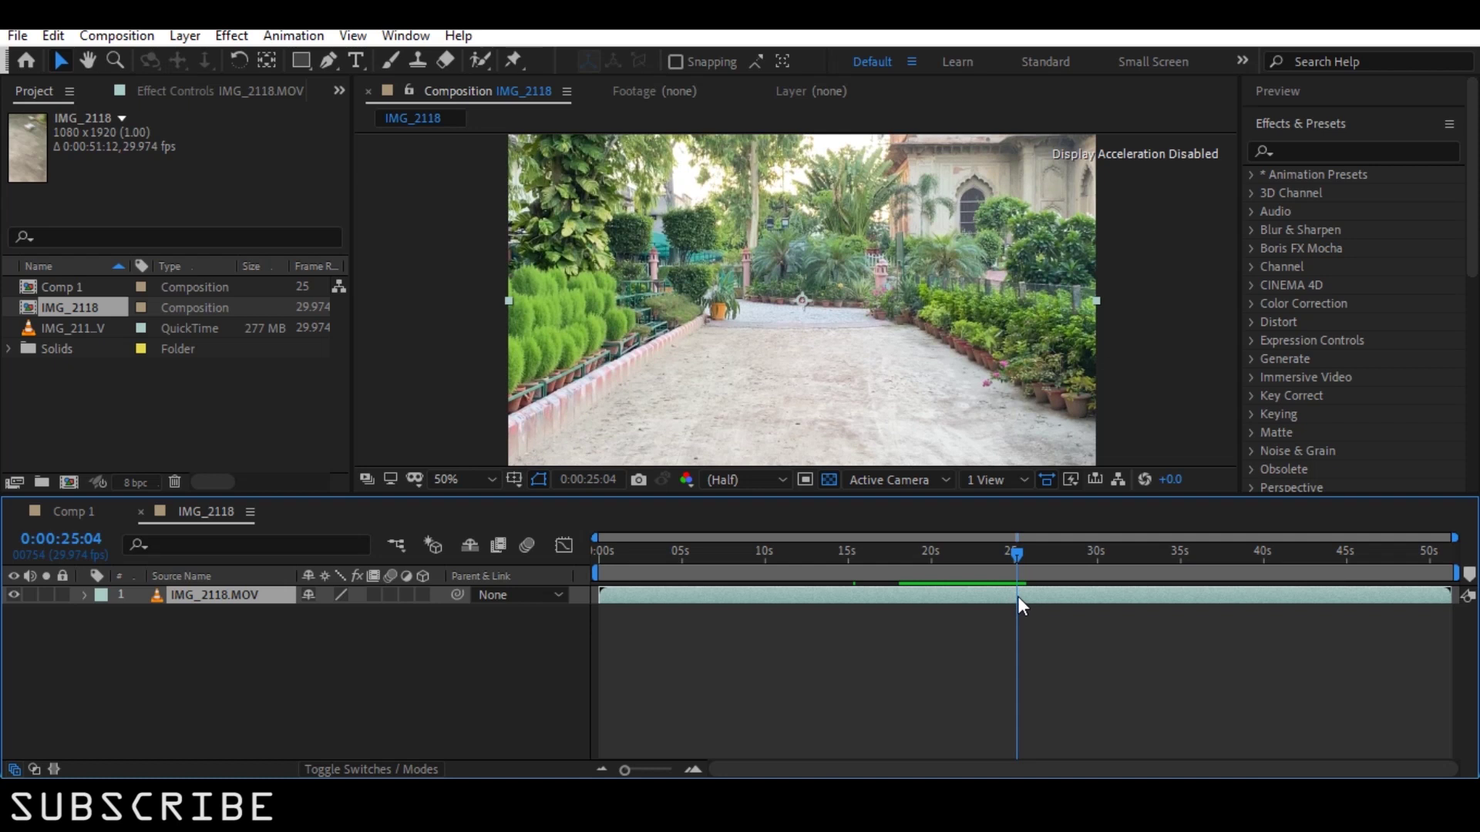
Split the footage layer at 0:00:25:04, then split the second layer again at 0:00:19:05.
key(ctrl+shift+d)
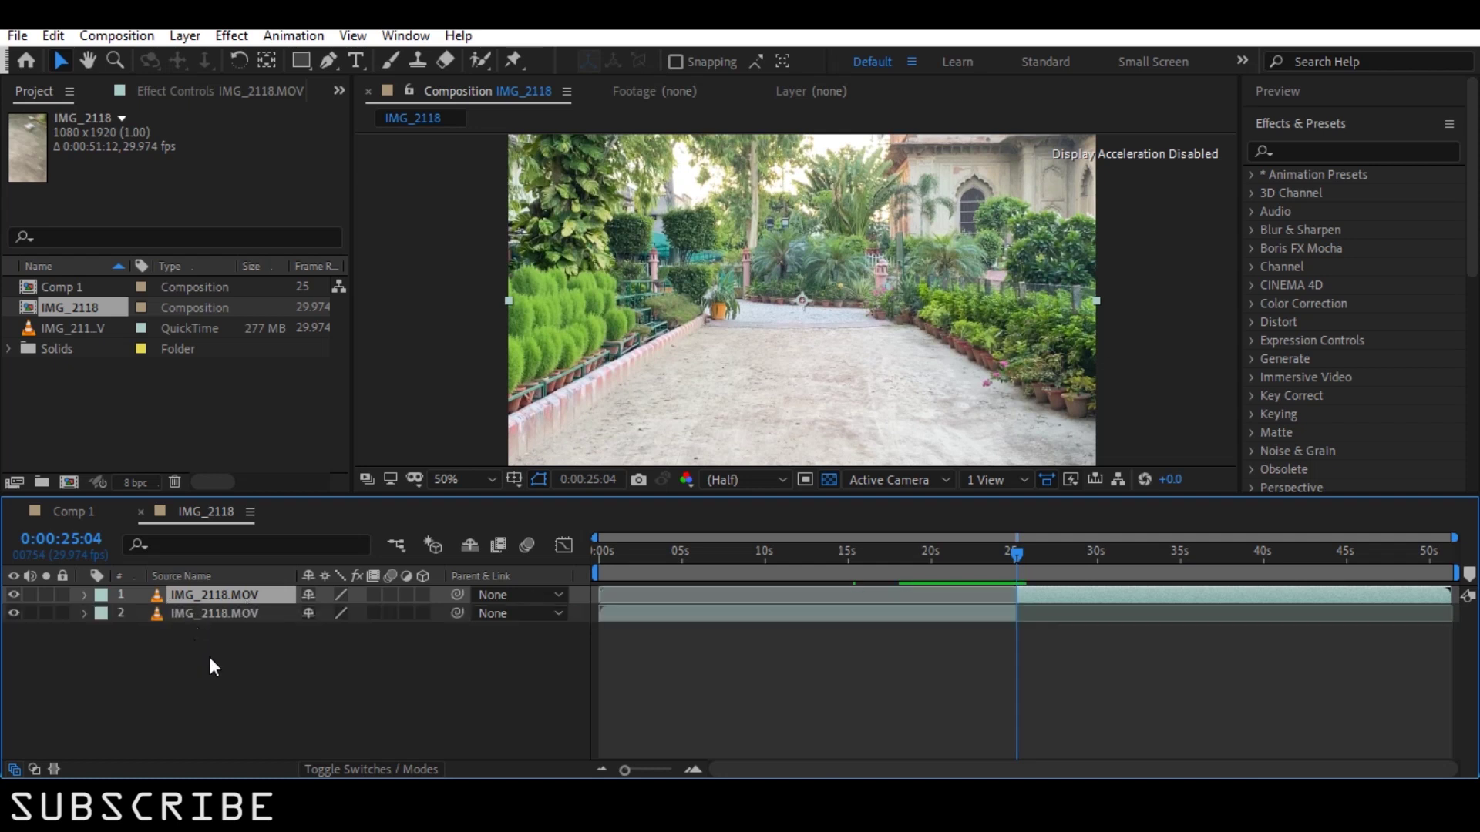
click(229, 591)
click(237, 615)
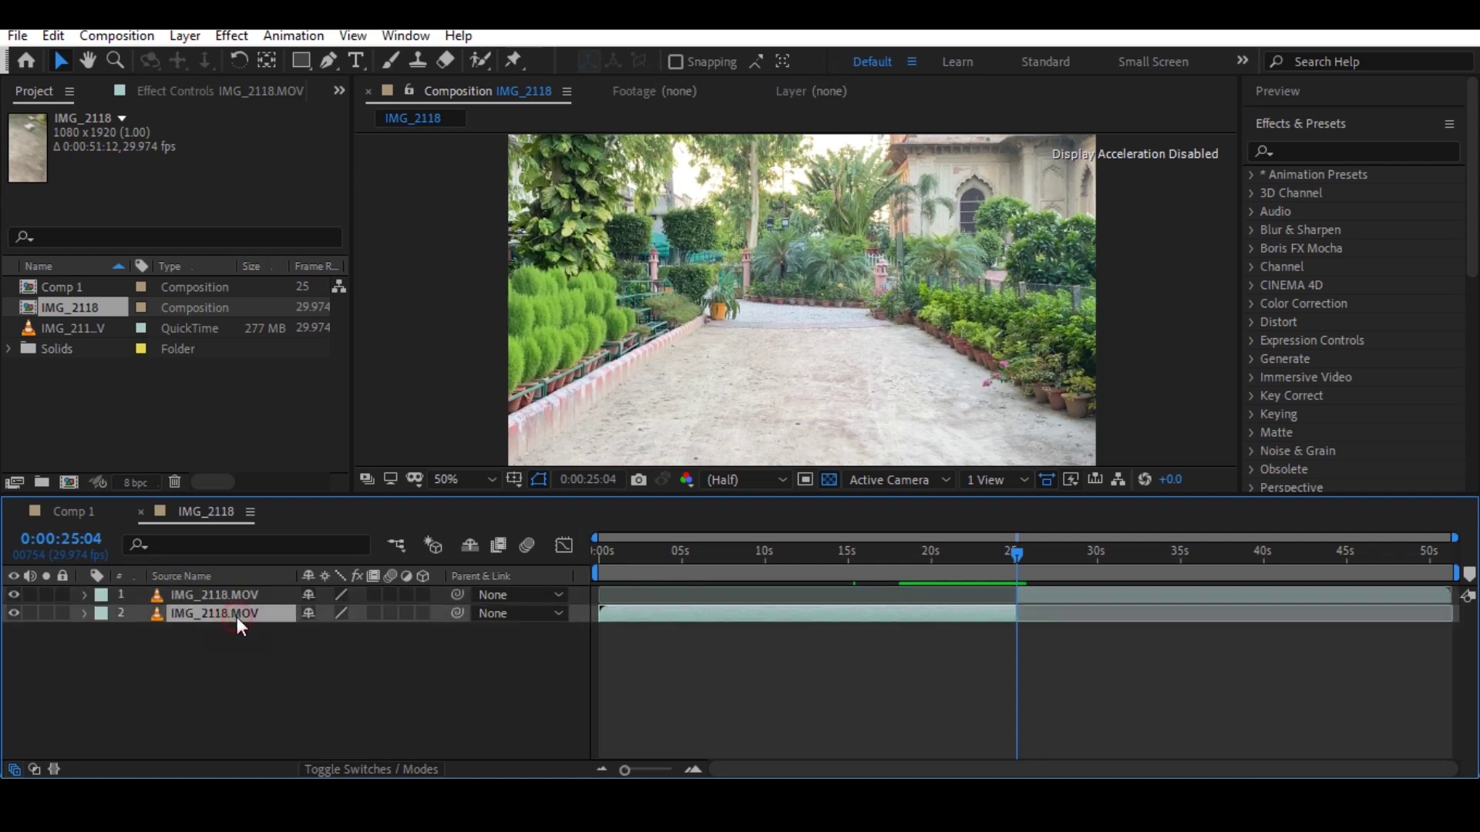
drag(979, 553, 918, 552)
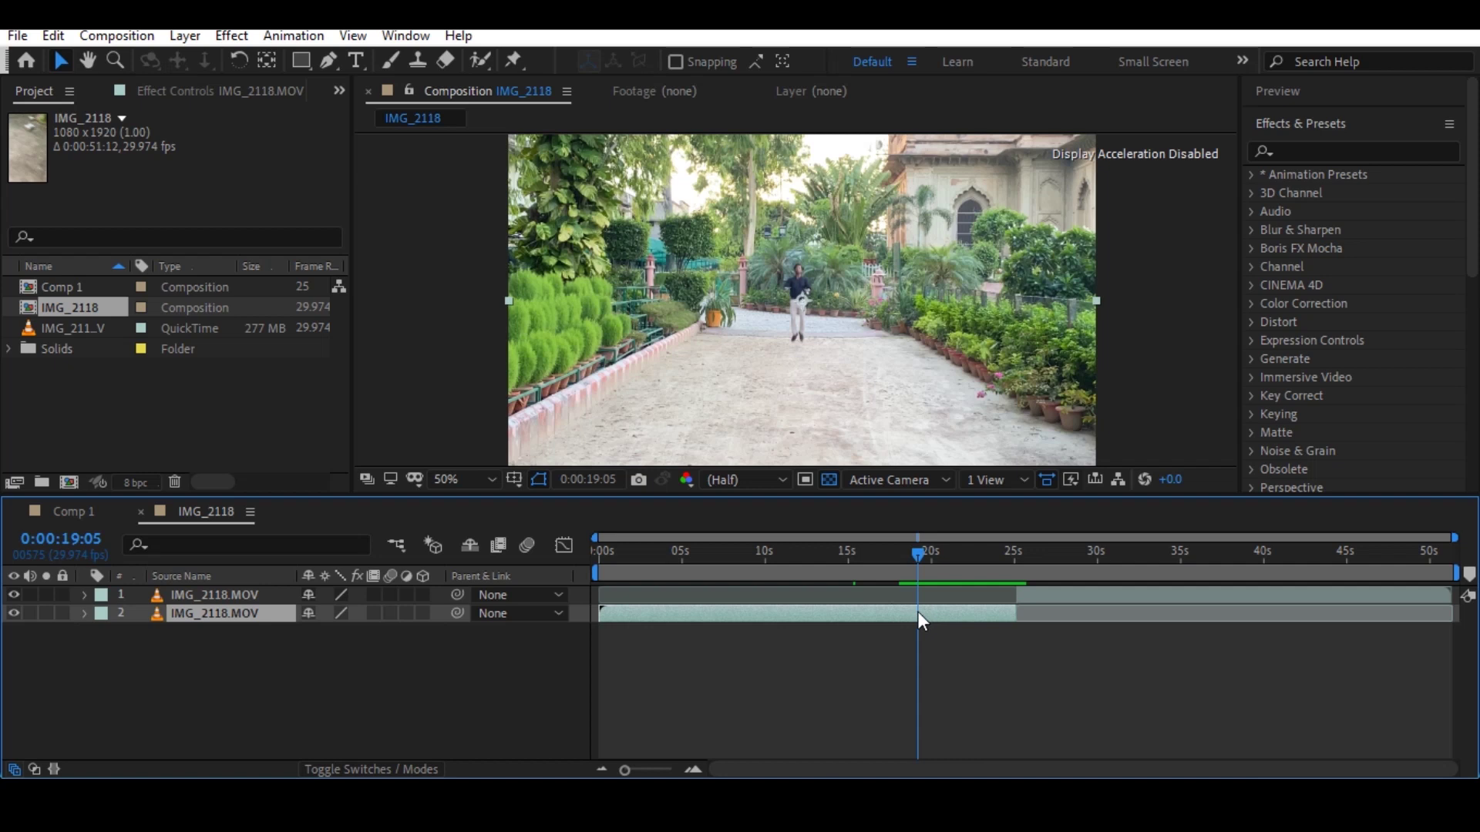
key(ctrl+shift+d)
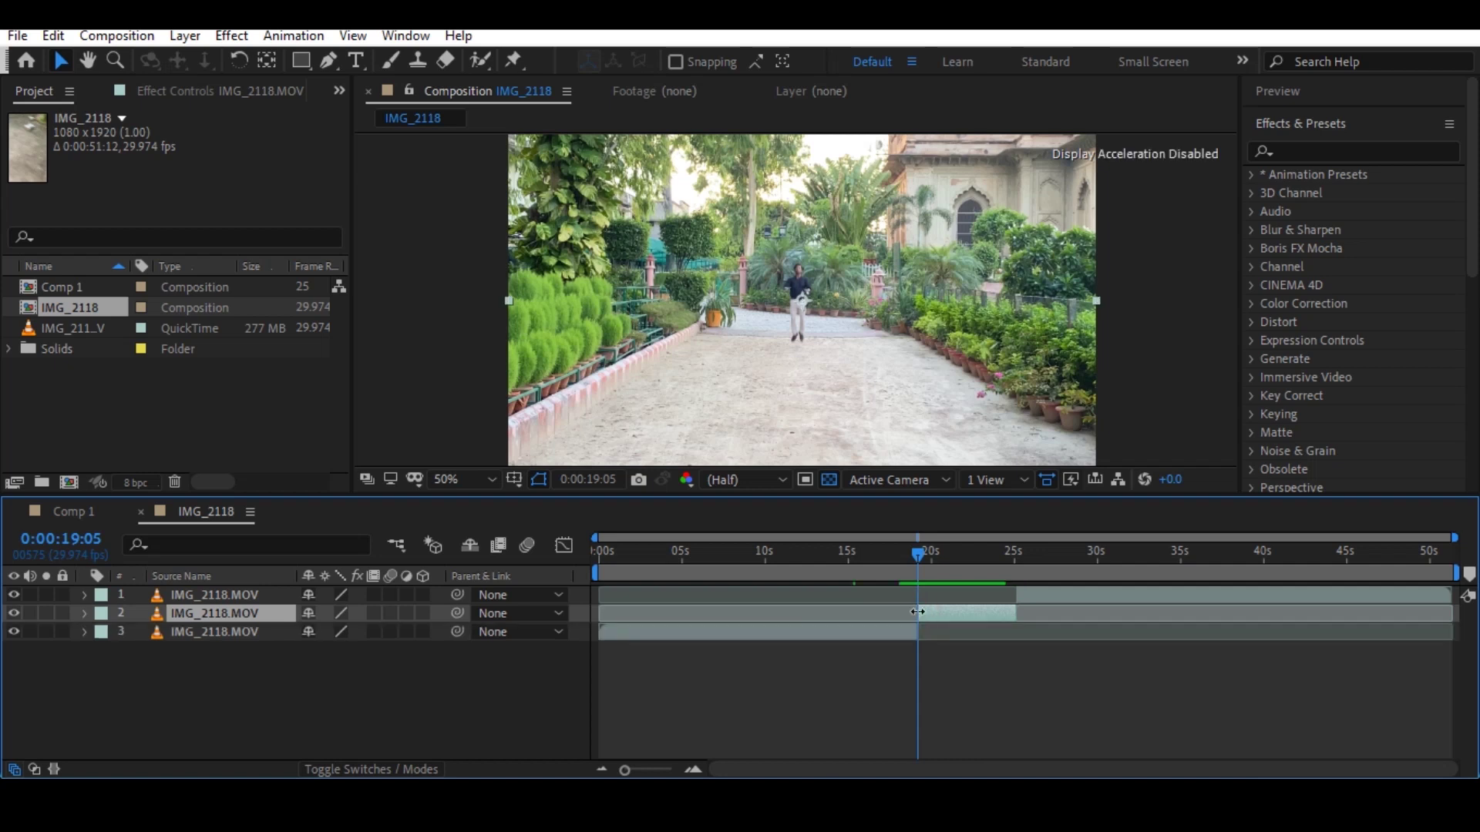
Show the new split layer and freeze the later clip part on its 0:00:19:05 frame.
click(13, 632)
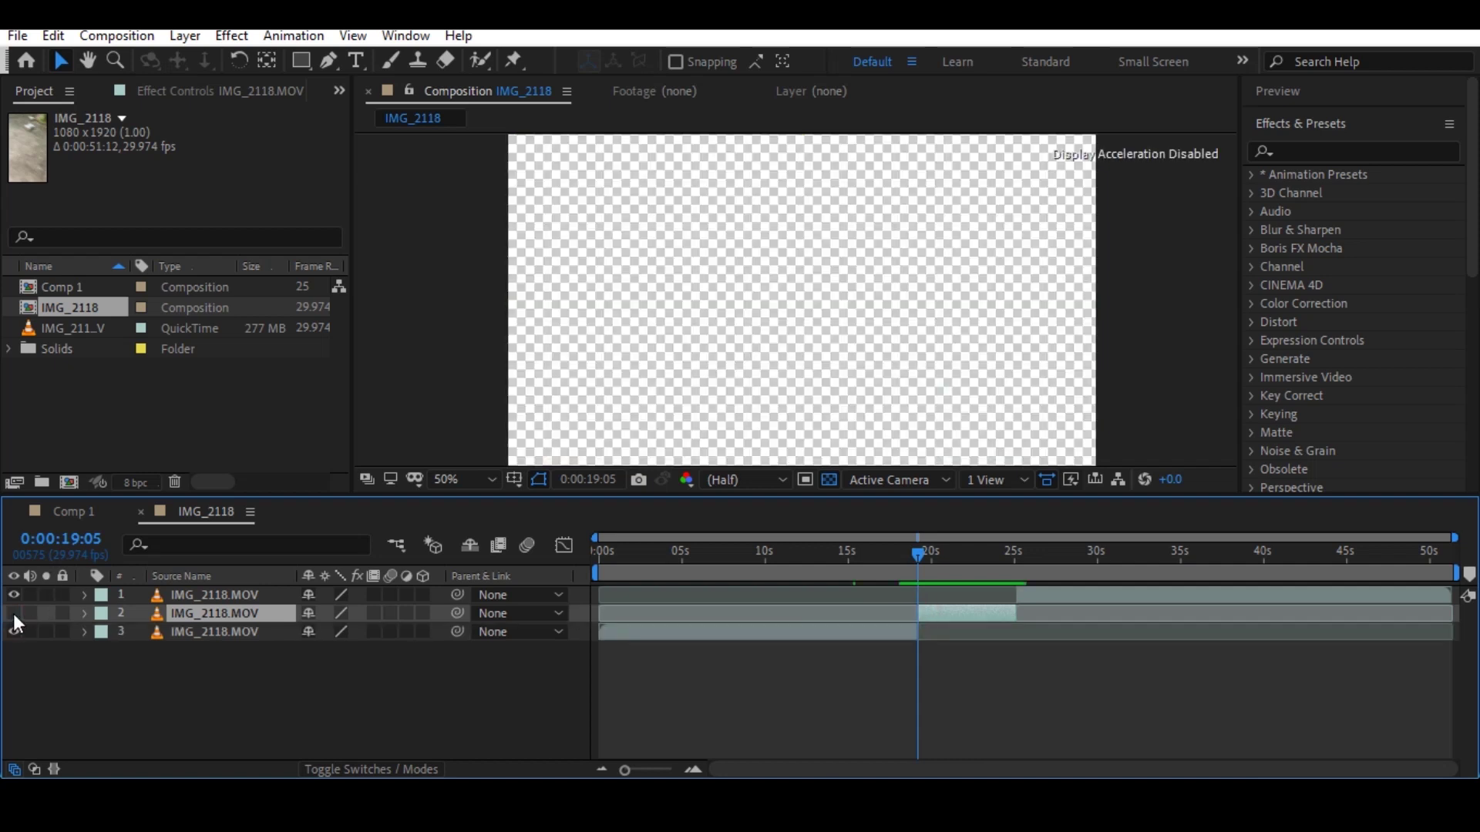
right_click(927, 609)
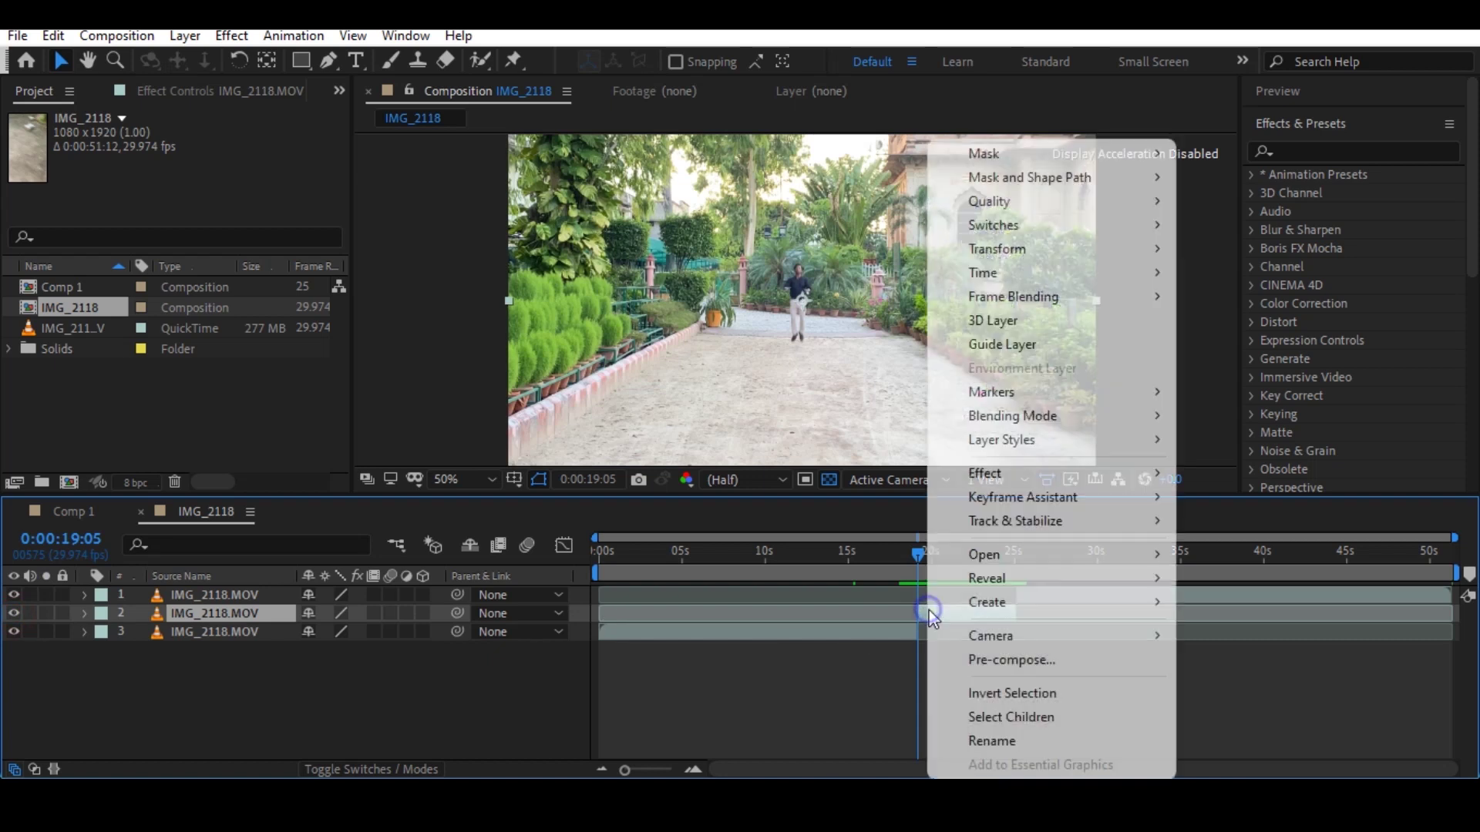
mouse_move(1066, 276)
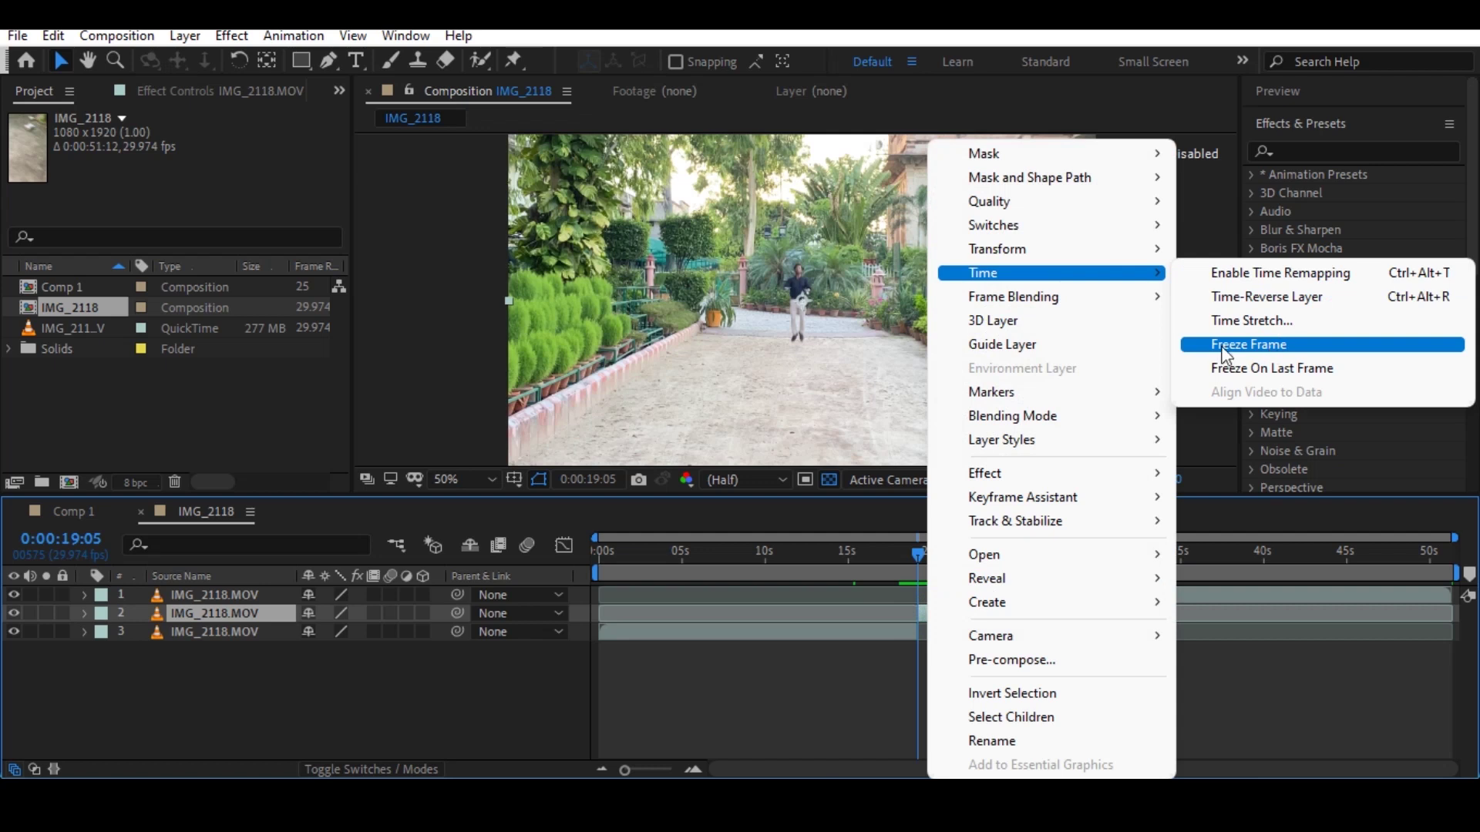
click(1247, 345)
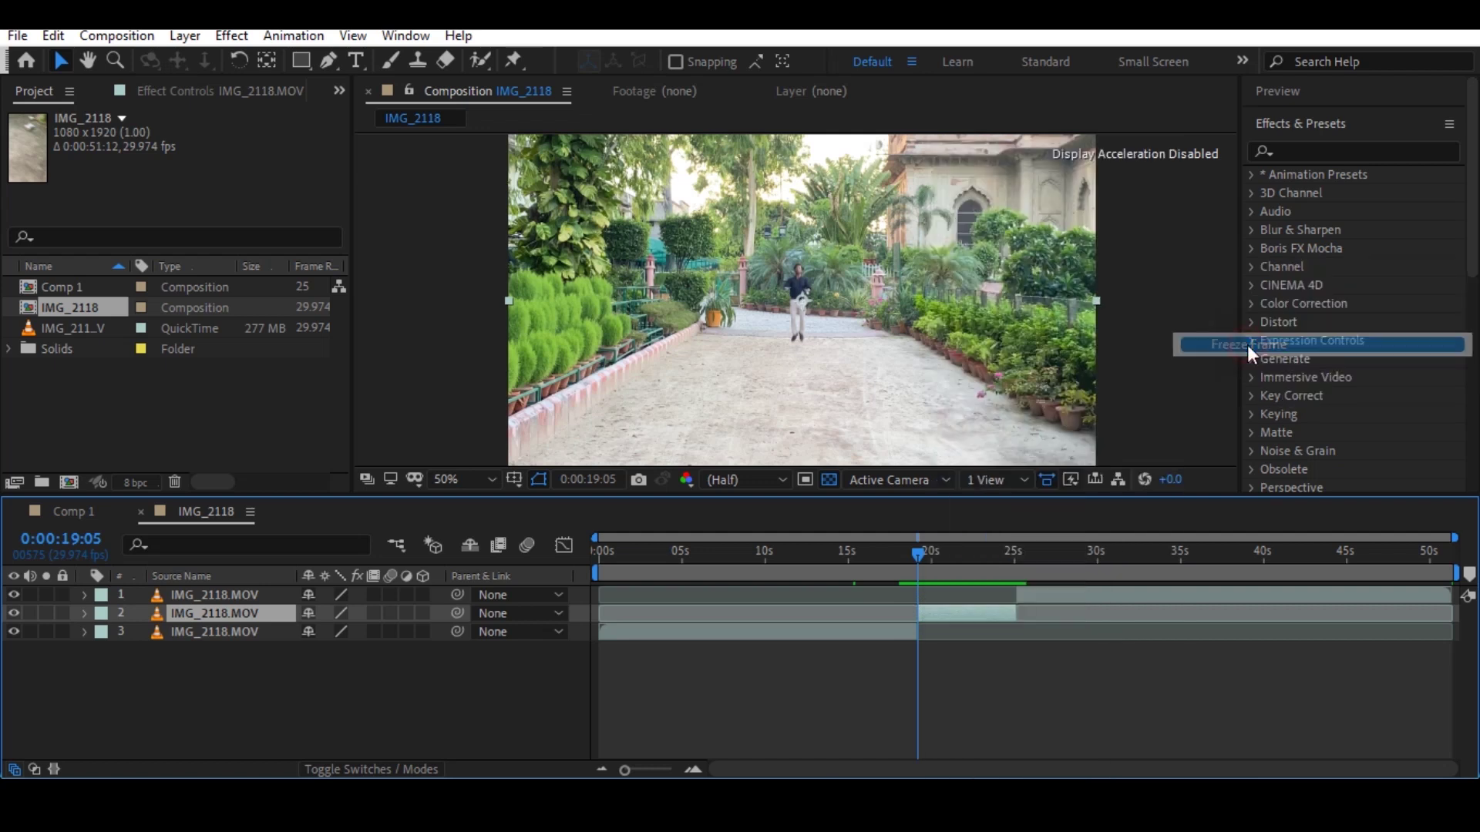
Collapse the Time Remap property and give the frozen layer an orange label.
click(131, 686)
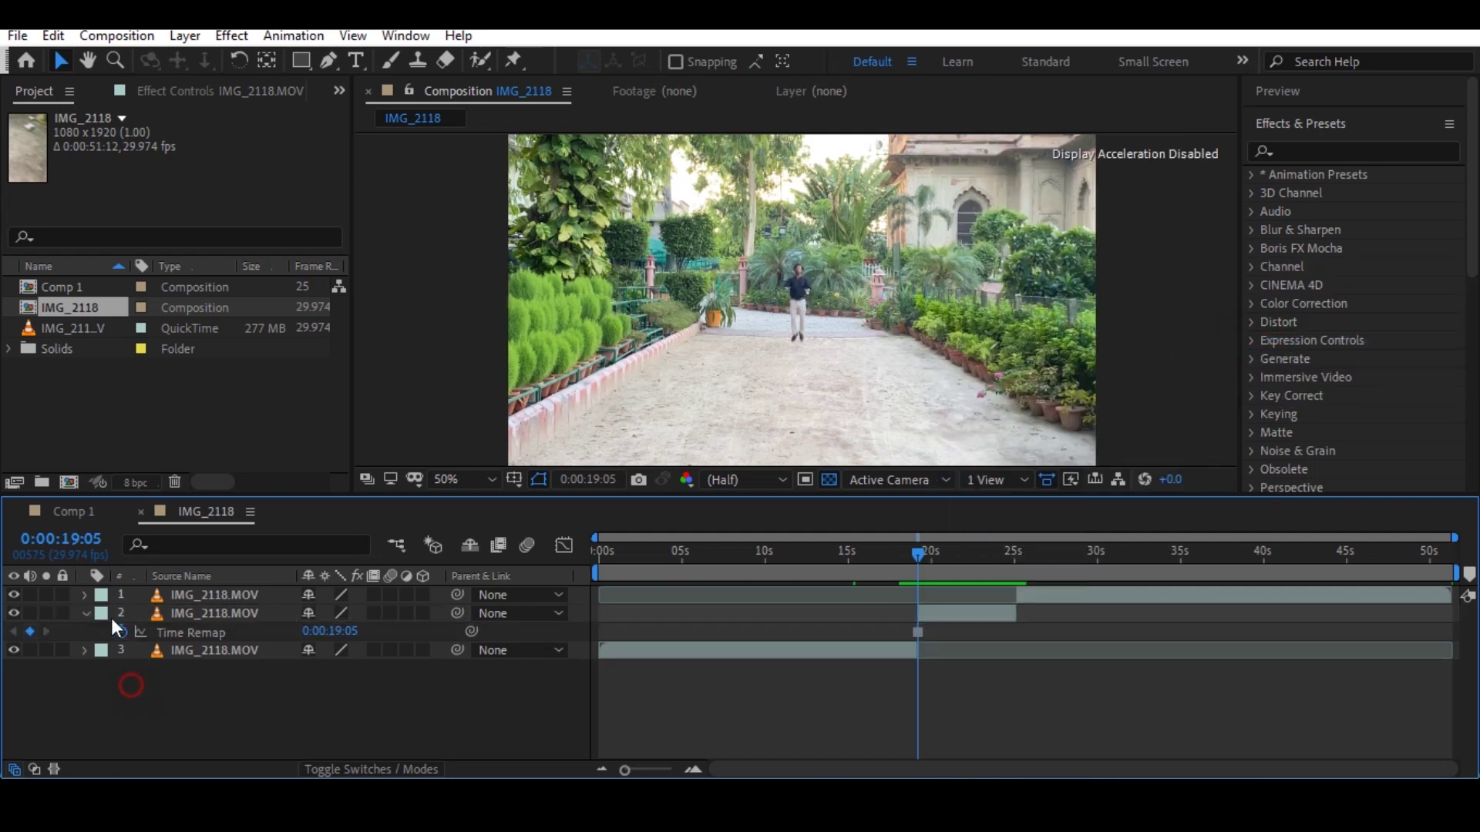
click(85, 614)
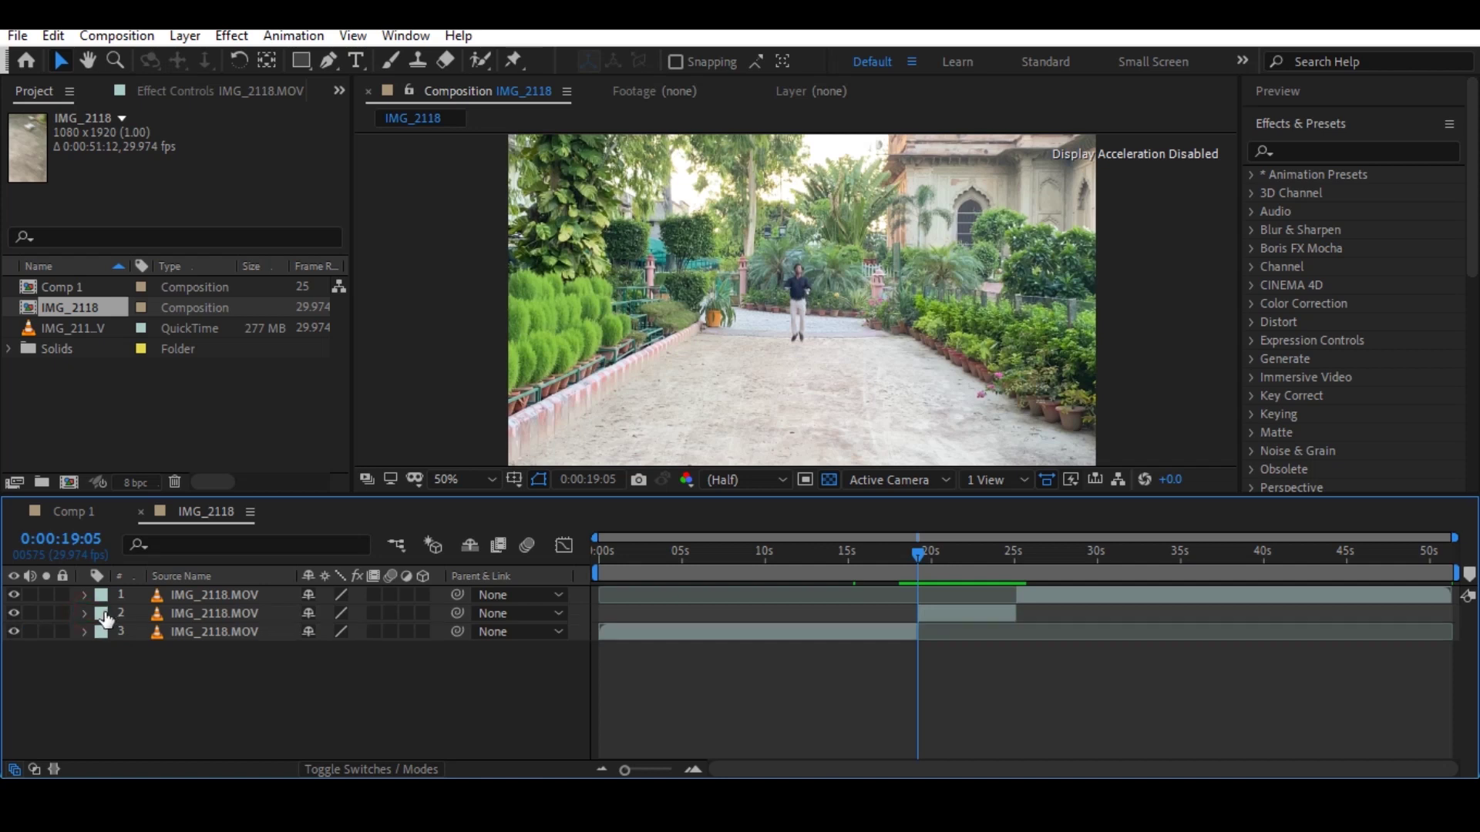
click(104, 614)
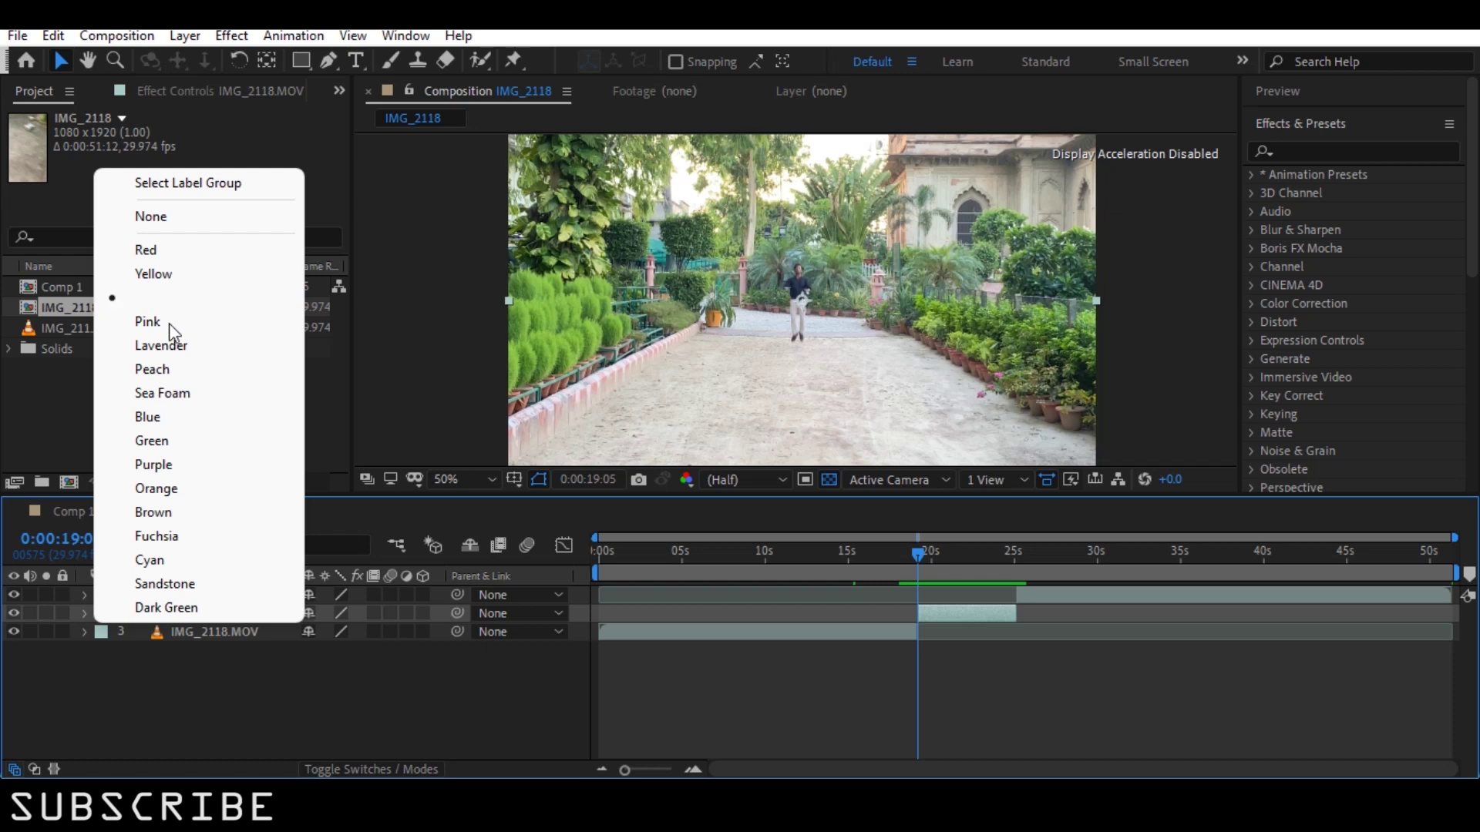
click(162, 489)
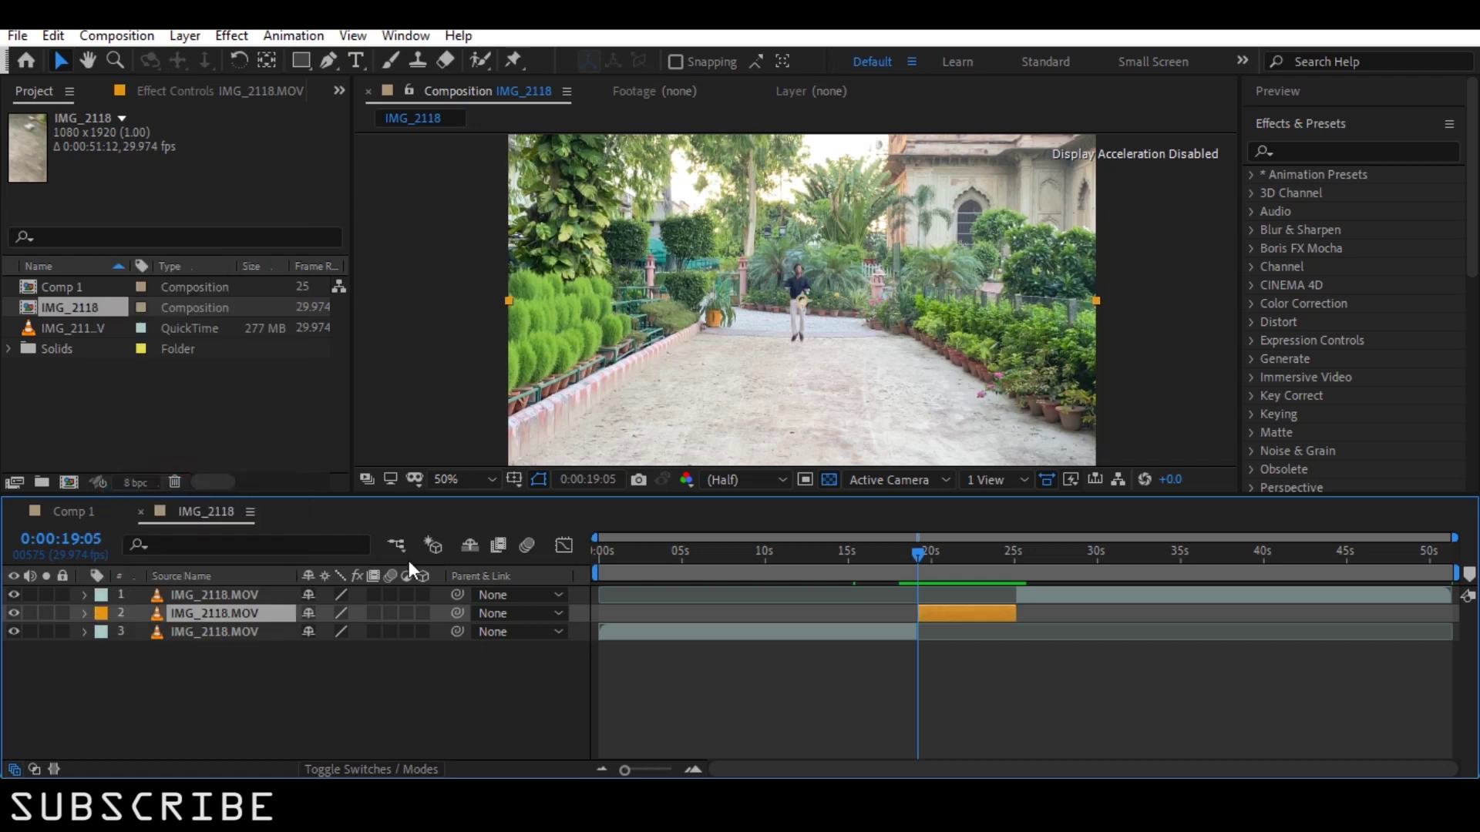
Rename the frozen layer to 'jump' and preview the composition past the freeze.
click(253, 700)
click(210, 613)
key(Return)
text(jump)
click(297, 720)
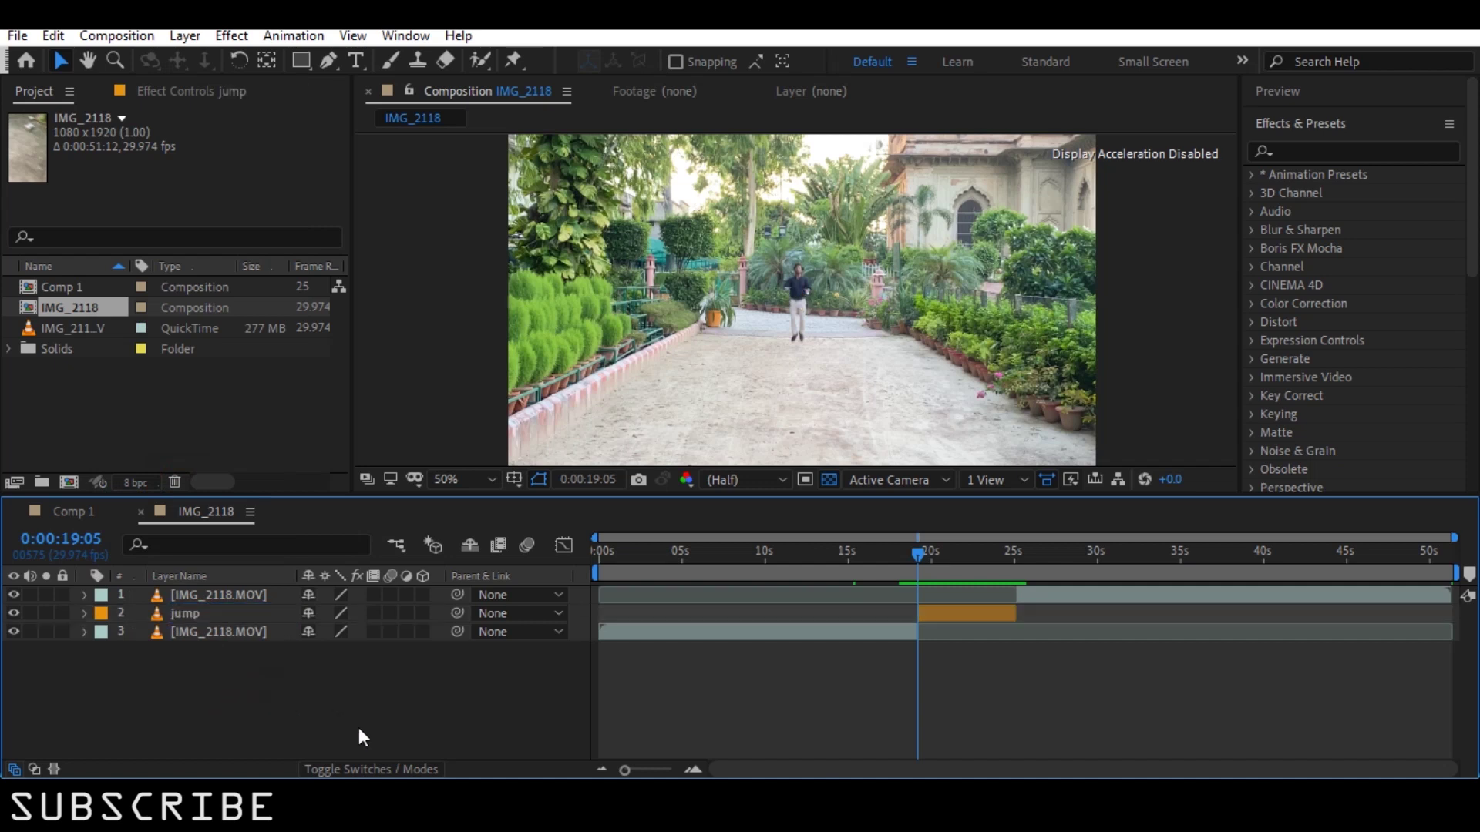
mouse_move(918, 554)
mouse_down()
mouse_move(1021, 561)
mouse_move(991, 556)
mouse_up()
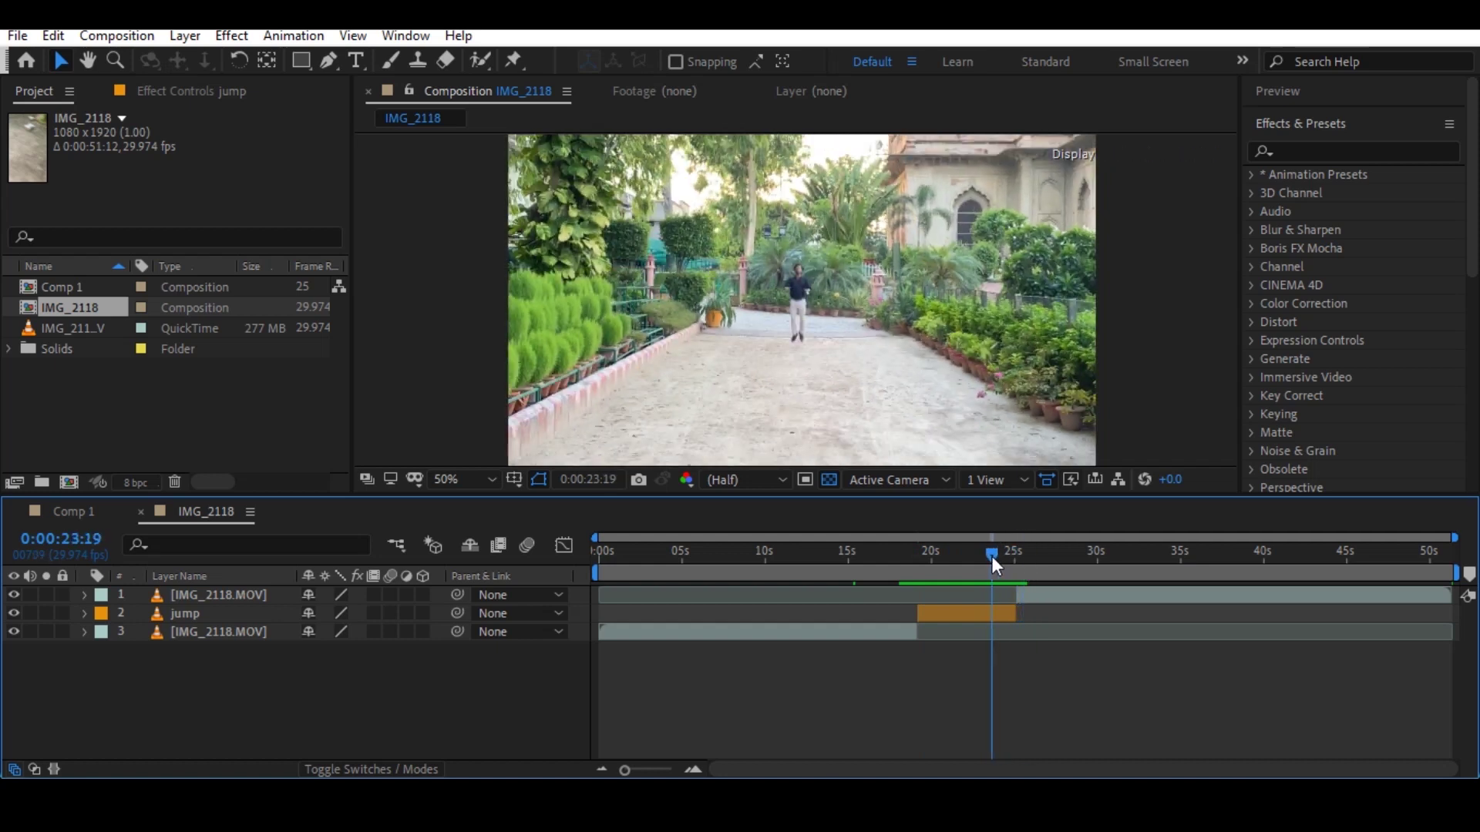
key(space)
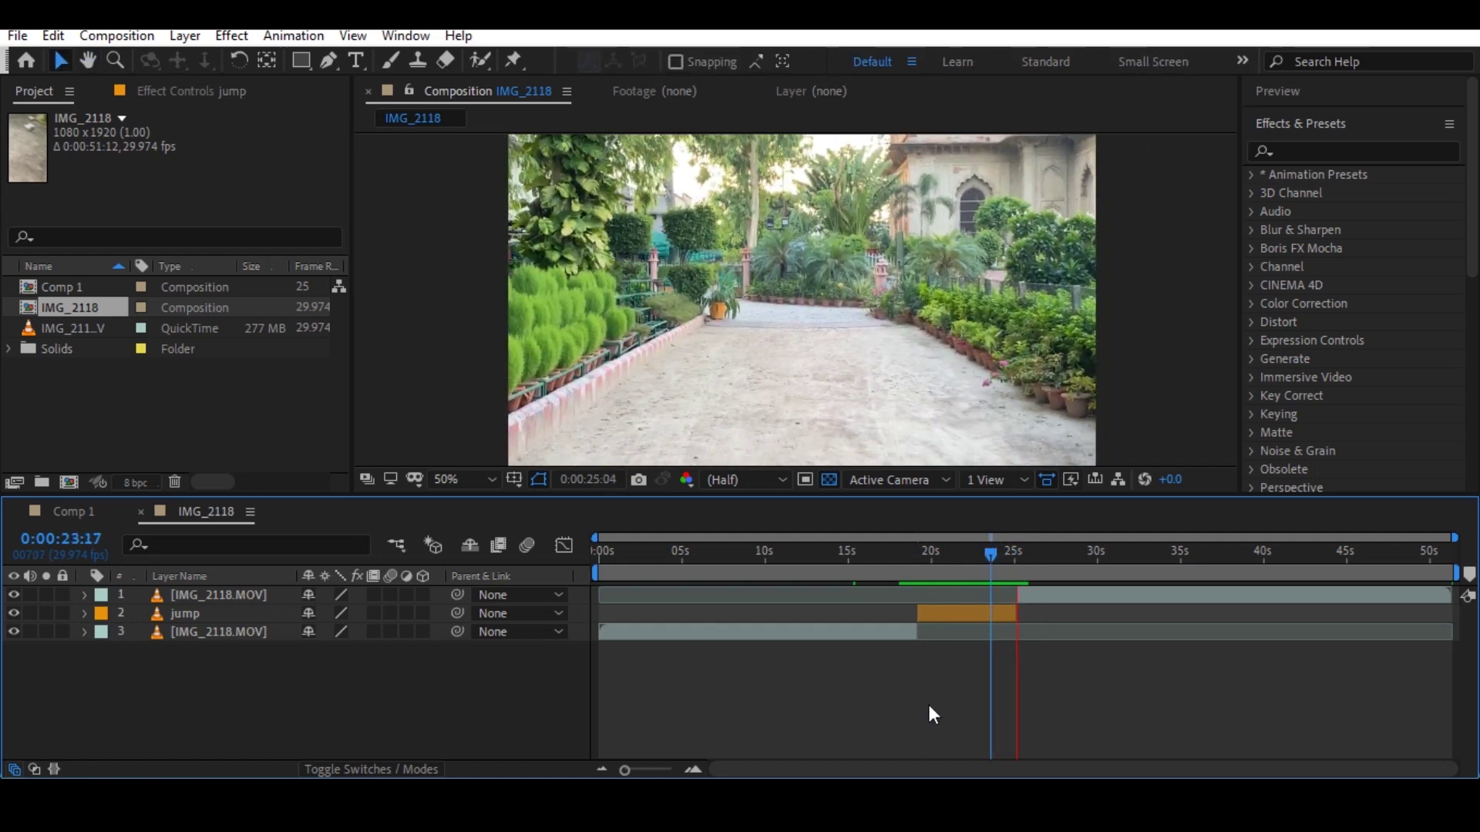
Go to 0:00:19:05 on the jump layer, zoom in on the dancer, and switch to the Pen tool.
drag(925, 549, 916, 548)
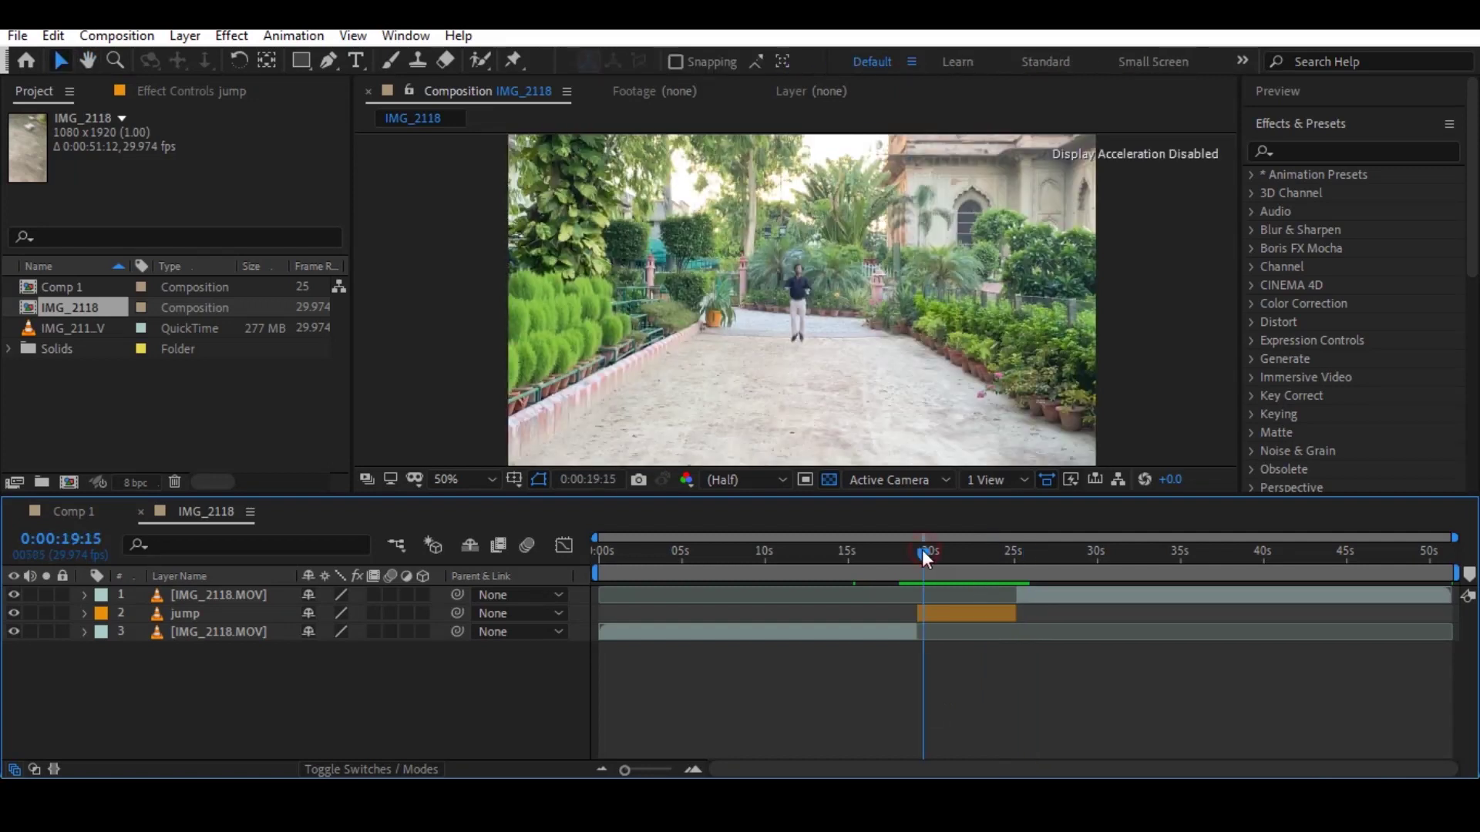
key(Page_Down)
key(Page_Down)
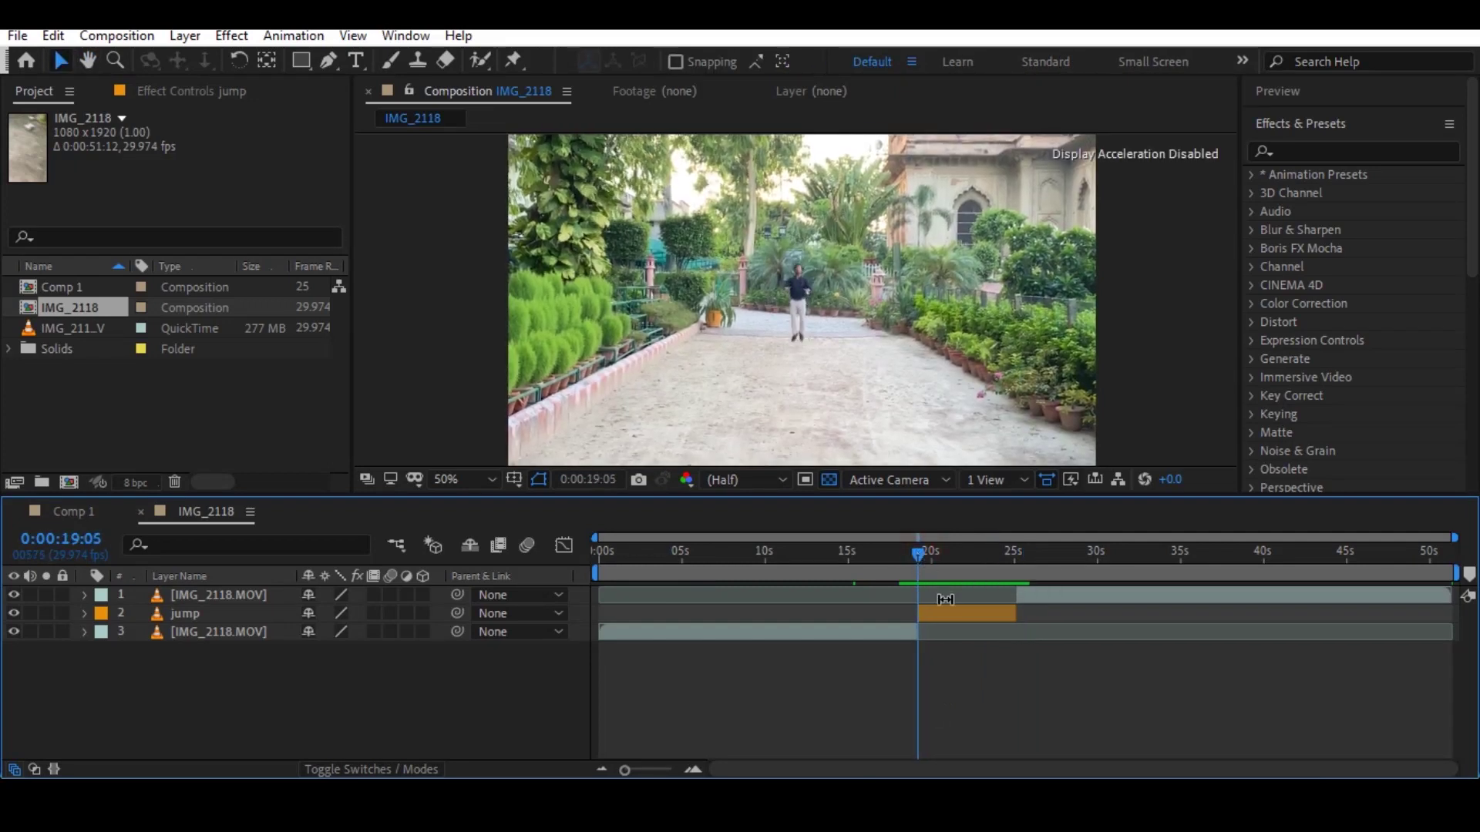
click(945, 611)
mouse_move(625, 771)
mouse_down()
mouse_move(639, 771)
mouse_move(614, 771)
mouse_up()
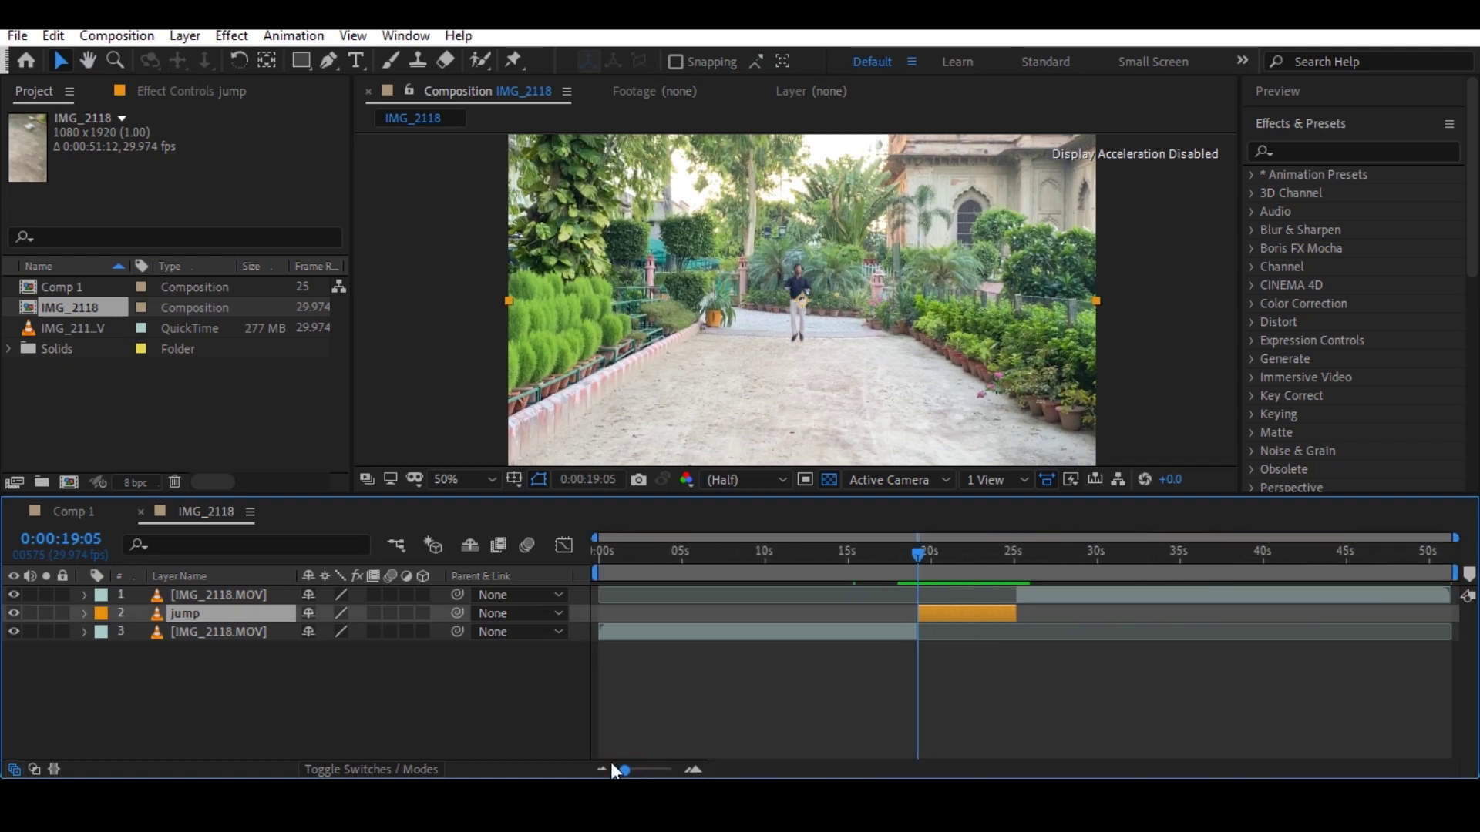
scroll(792, 310, up, 2)
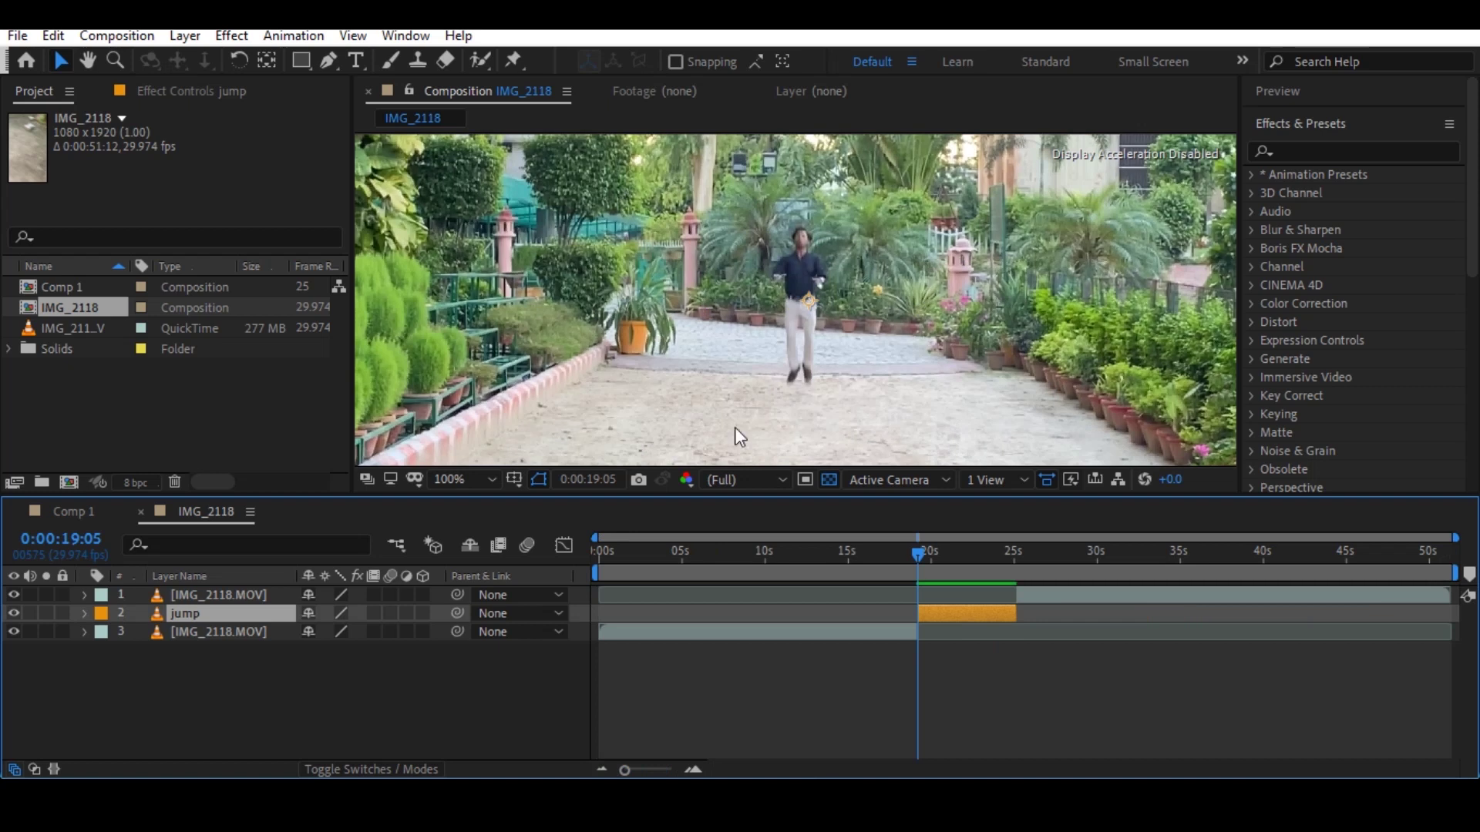
scroll(794, 300, up, 2)
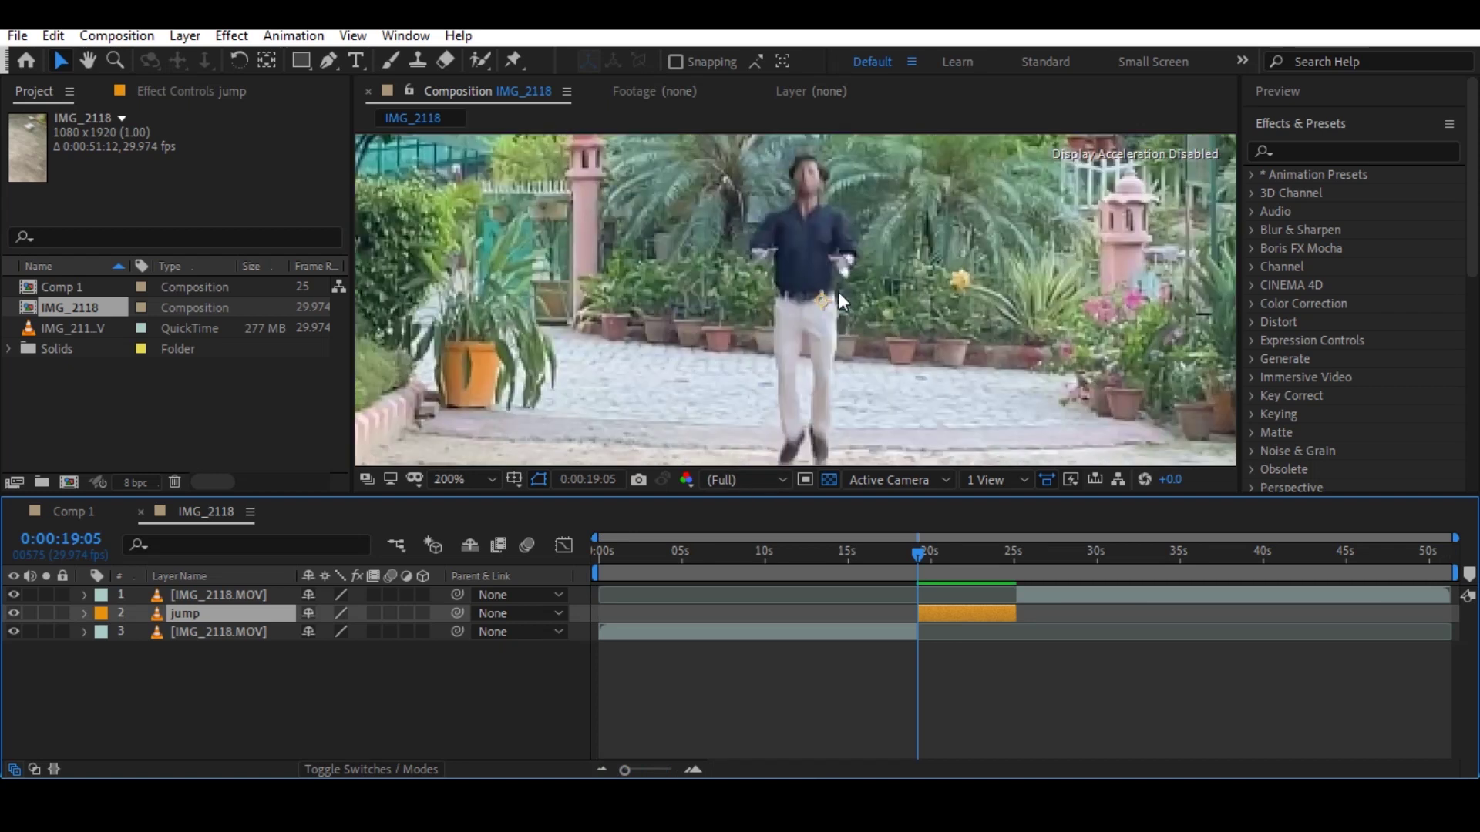
drag(818, 327, 800, 292)
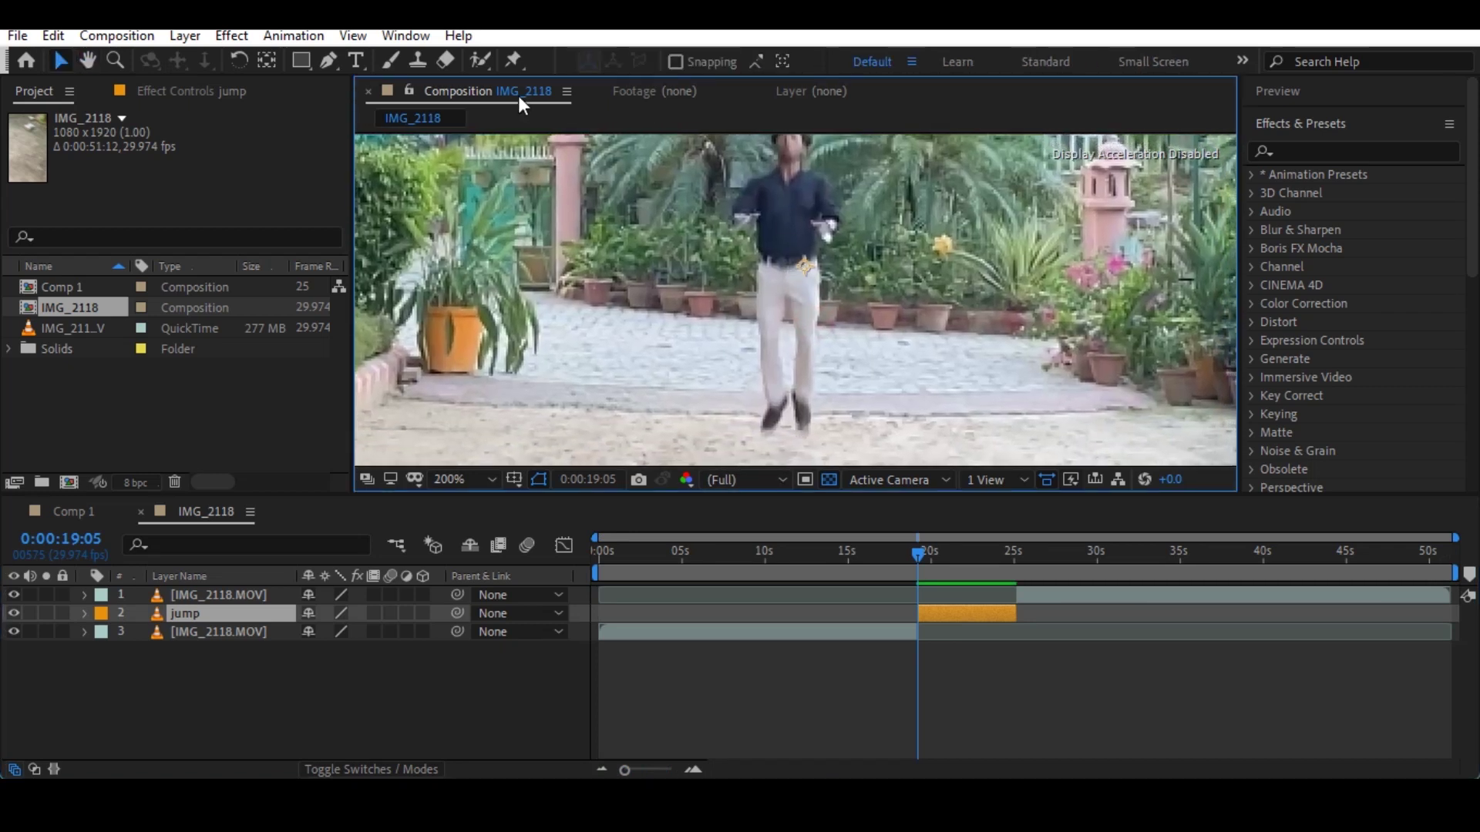
click(330, 62)
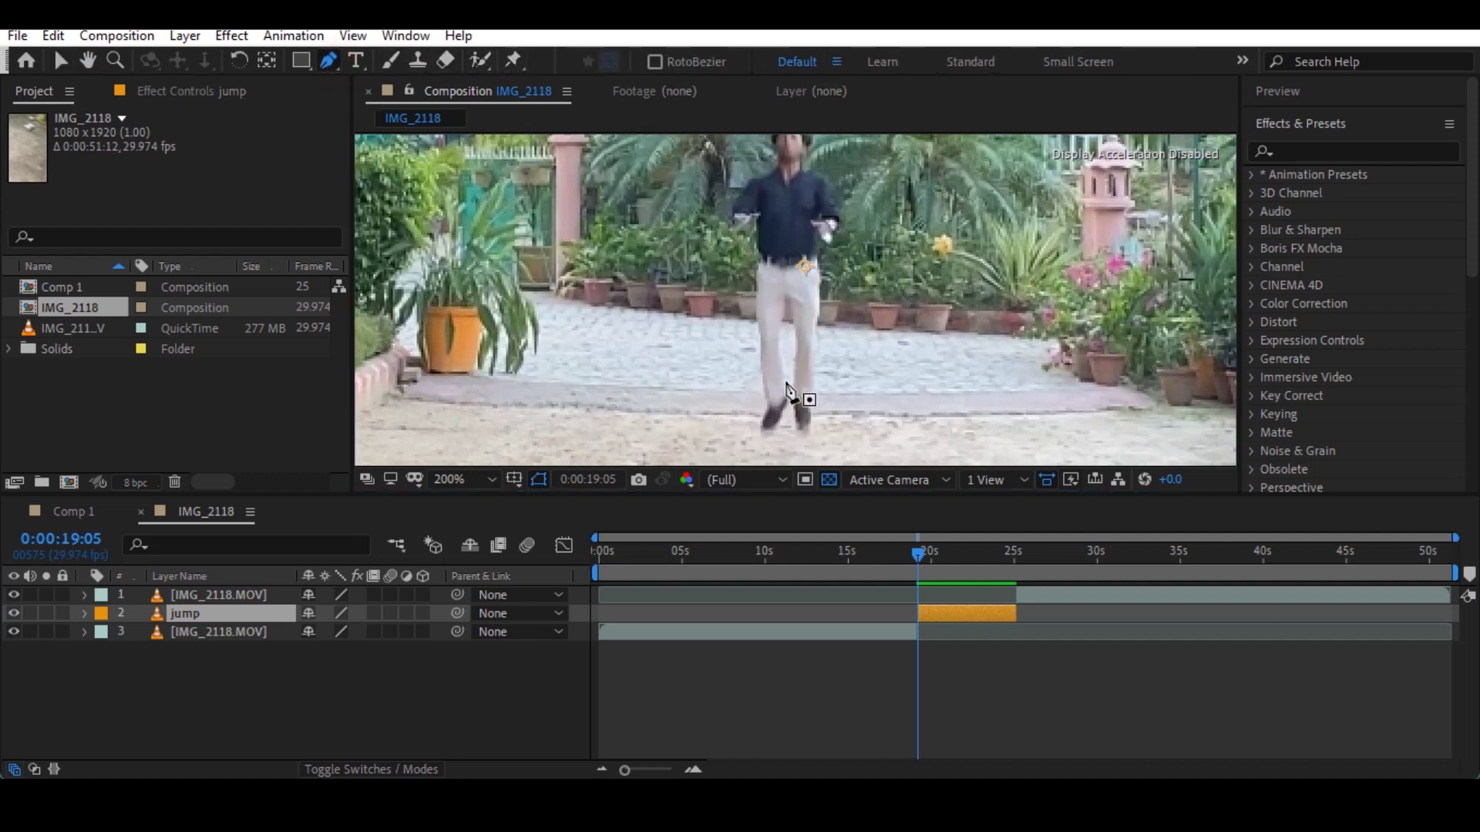
Pan to the dancer's feet and start the mask with points around his shoe.
scroll(798, 390, up, 2)
key(space)
mouse_move(786, 410)
mouse_down()
mouse_move(787, 233)
mouse_move(759, 246)
mouse_up()
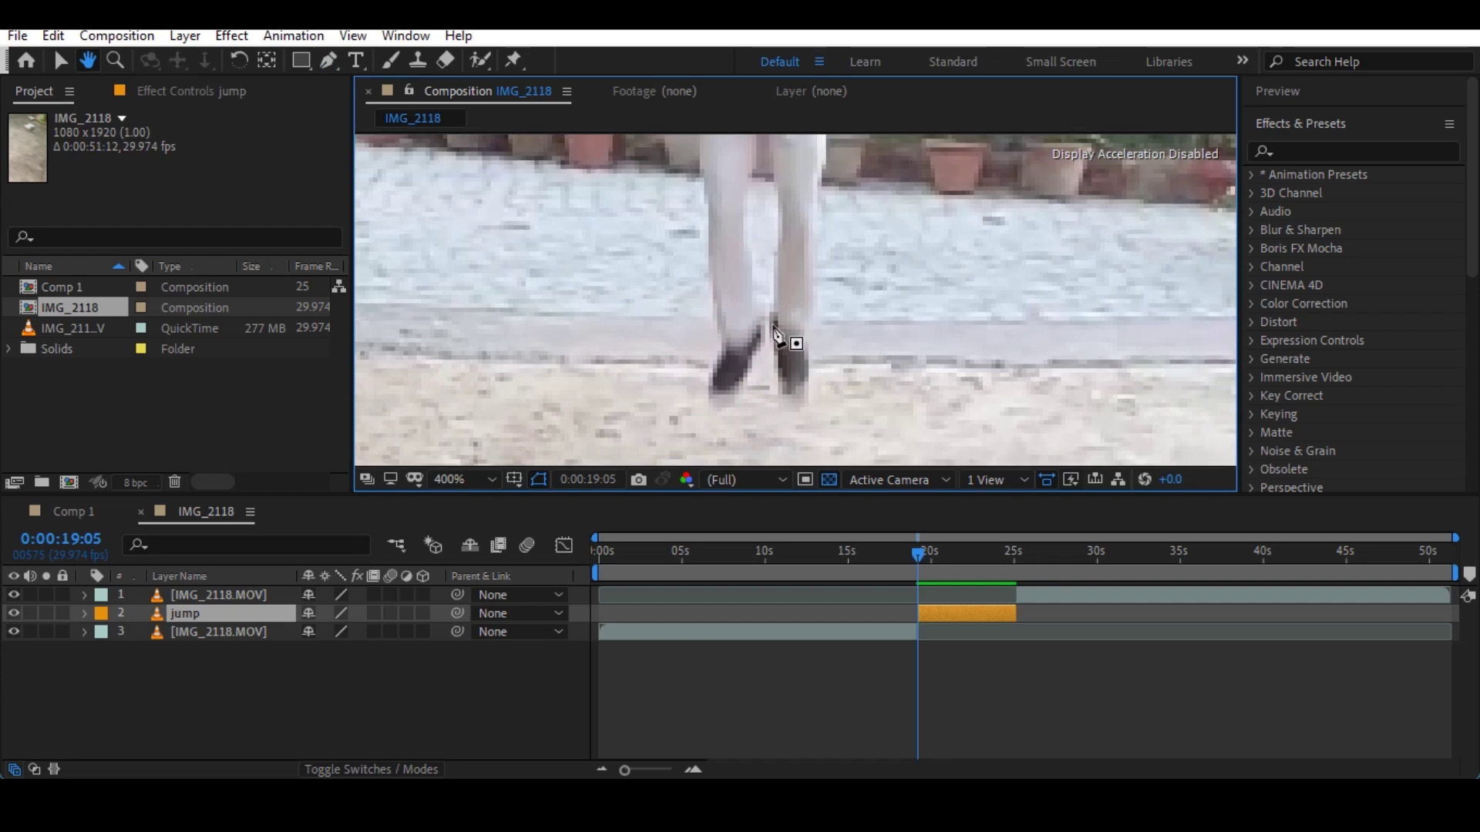
click(748, 371)
click(737, 386)
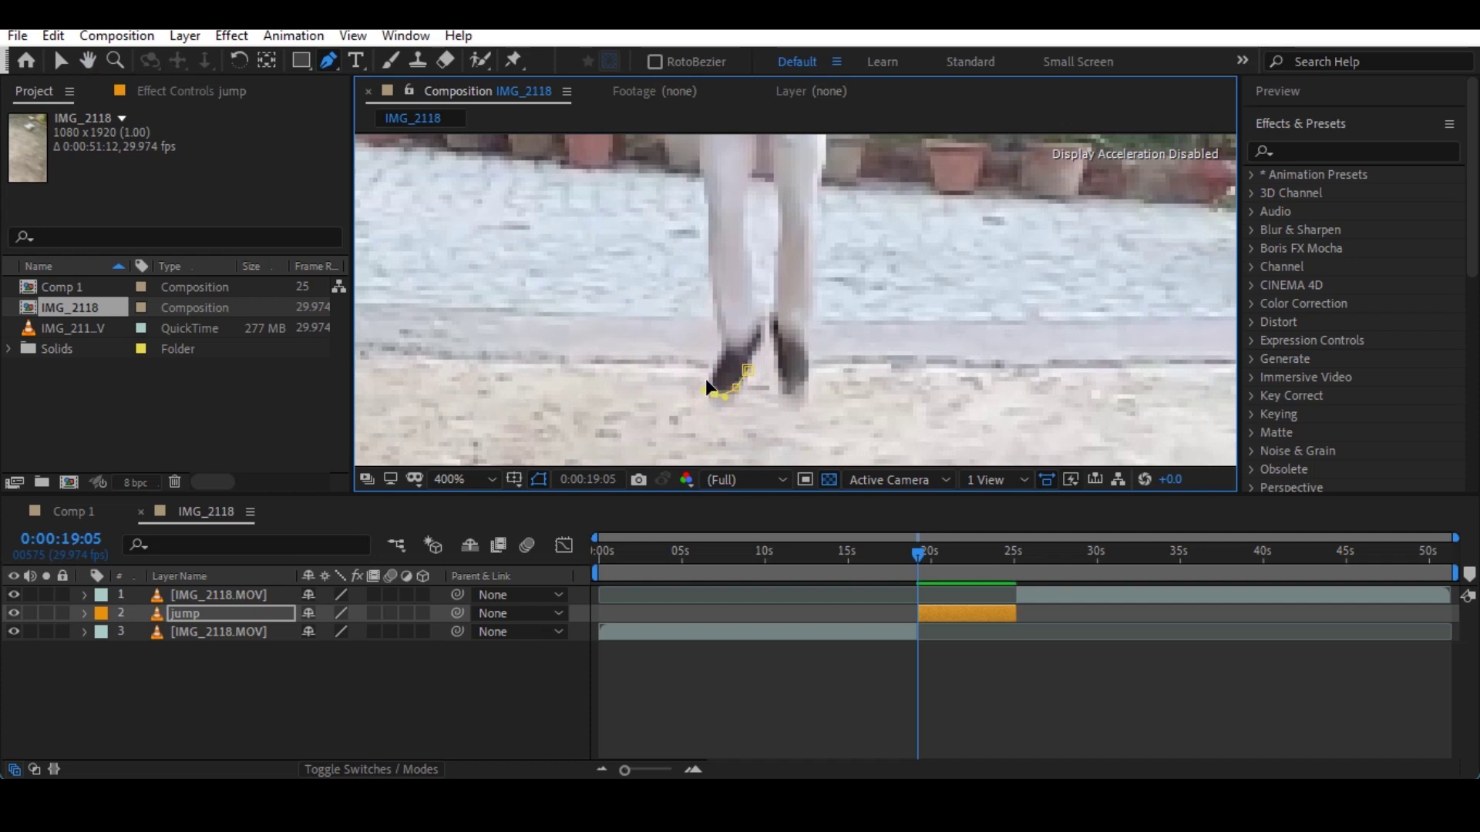
drag(714, 393, 704, 393)
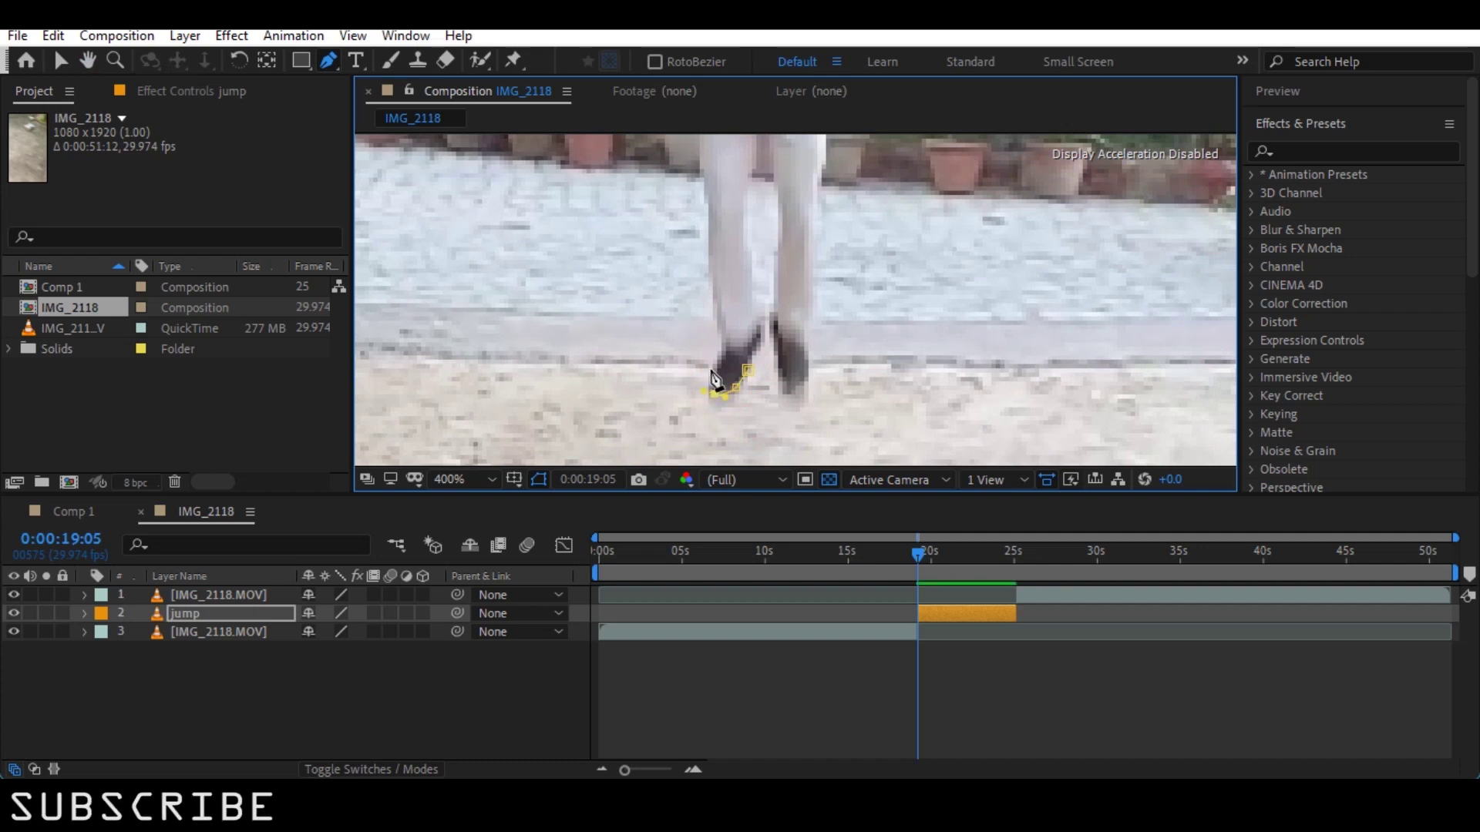
Continue the mask up the outer leg, shoulder, neck and head to the arm.
click(726, 349)
click(717, 326)
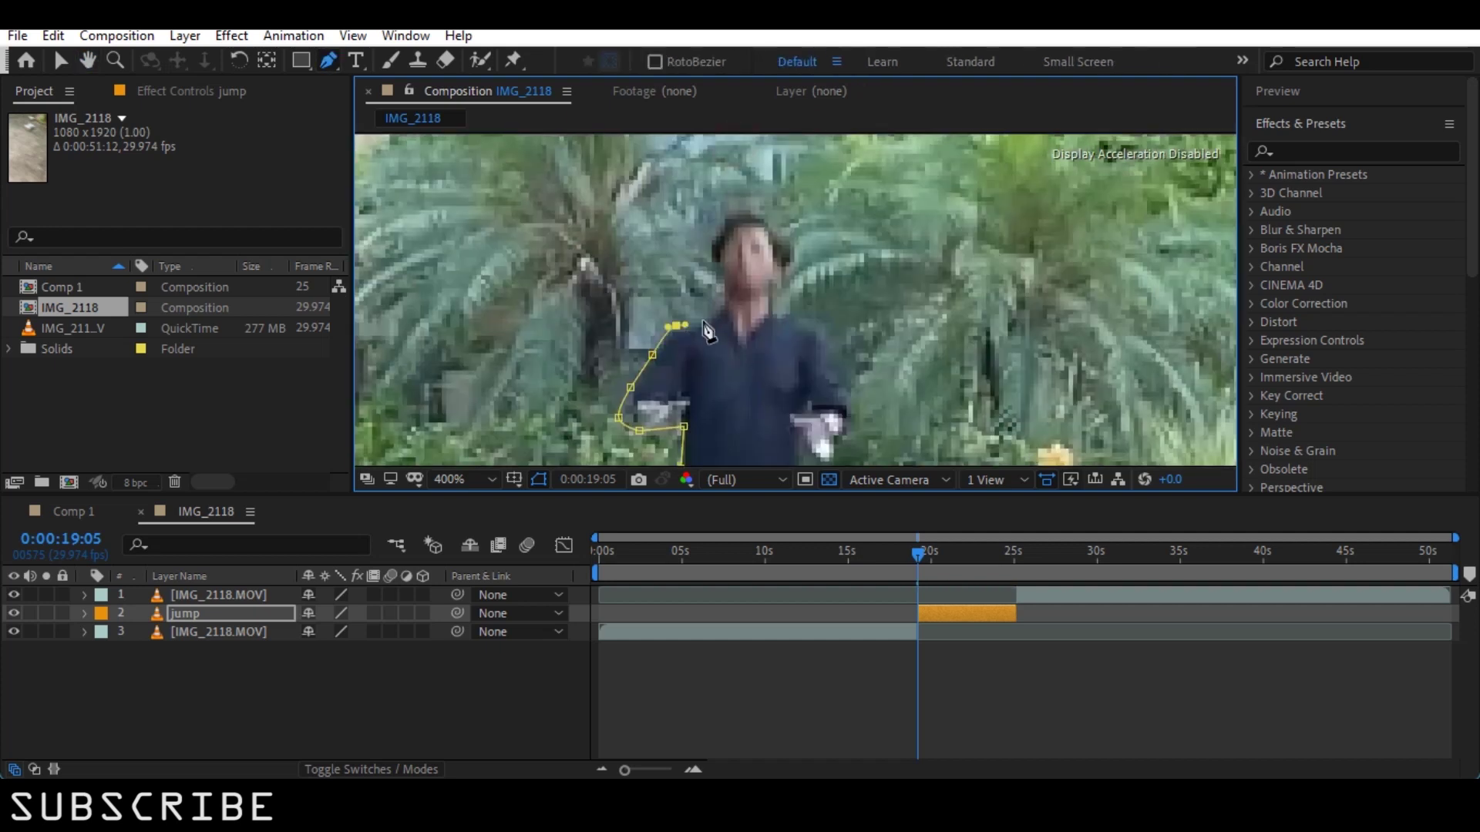
click(707, 317)
click(723, 303)
click(720, 279)
click(712, 260)
click(717, 235)
click(730, 210)
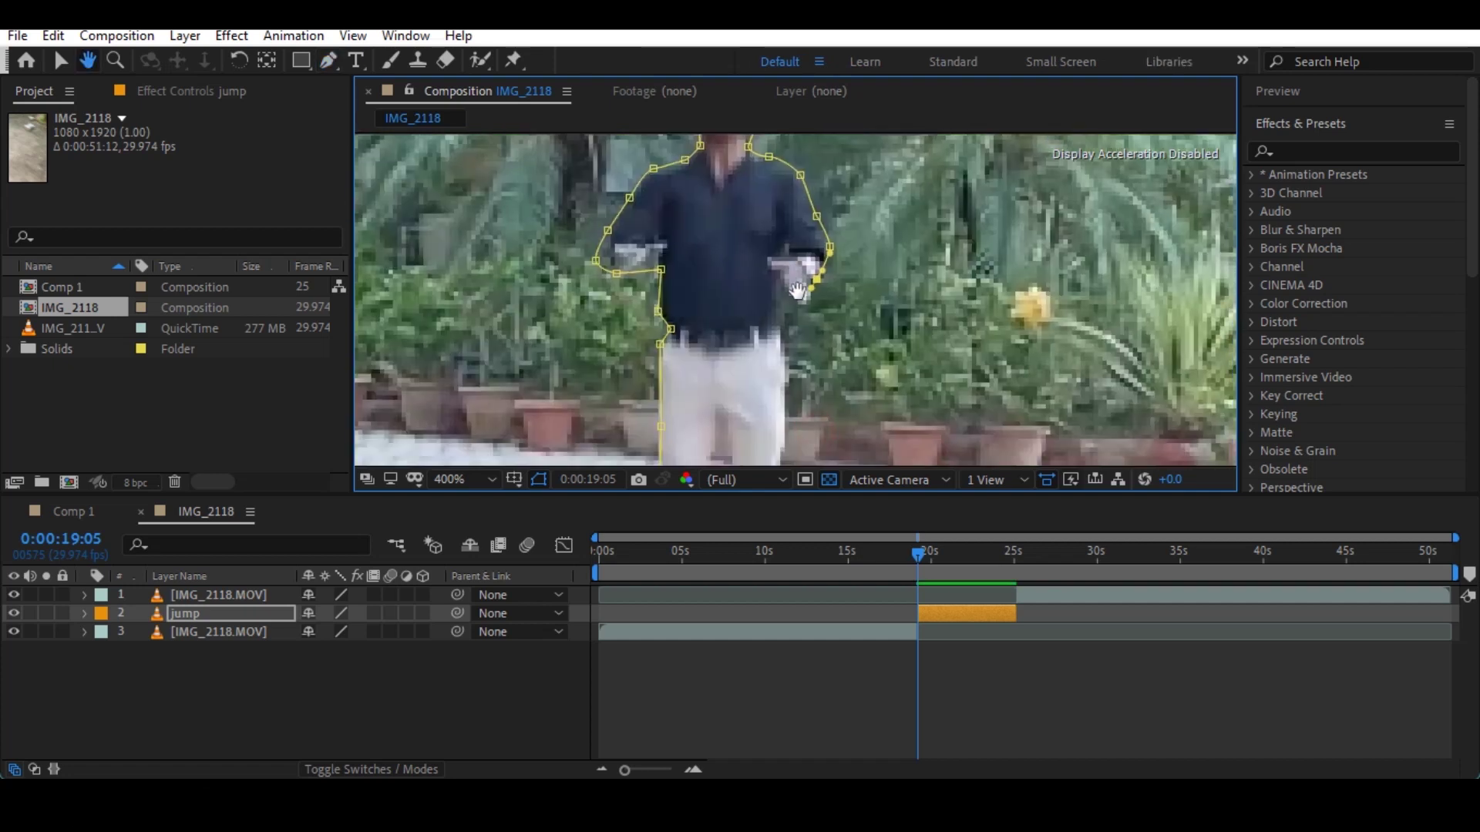
Trace the mask down the dancer's right side, right leg and around the right foot.
key(g)
click(778, 307)
click(780, 338)
click(783, 379)
click(779, 320)
click(777, 362)
scroll(780, 402, down, 3)
click(779, 343)
click(775, 420)
click(771, 438)
click(744, 436)
click(740, 332)
Trace the inner legs and left foot, close the mask on its first point, and zoom out.
click(746, 274)
click(741, 227)
click(738, 190)
click(728, 166)
click(720, 210)
click(715, 294)
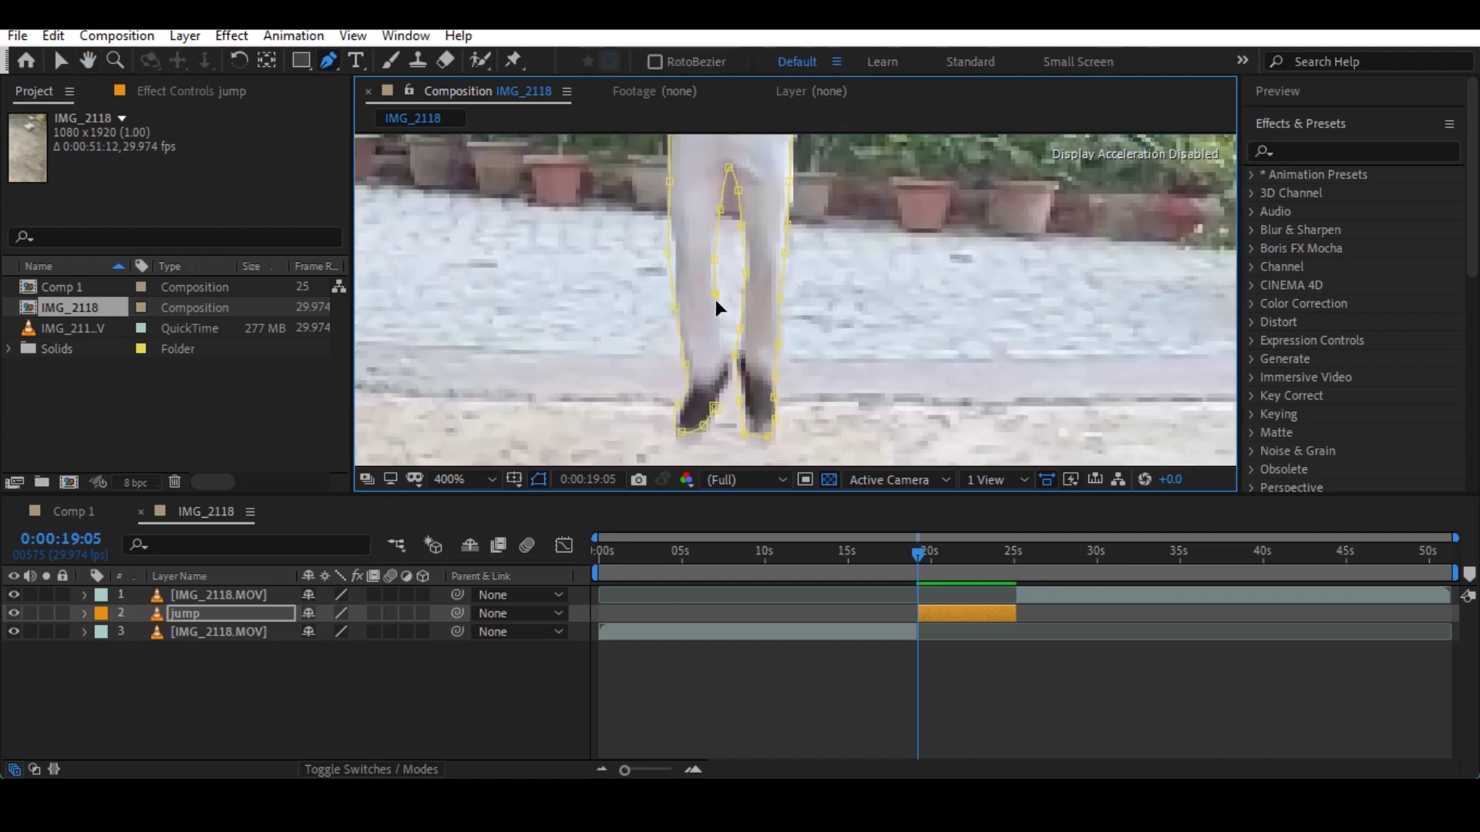
click(731, 377)
scroll(902, 343, down, 2)
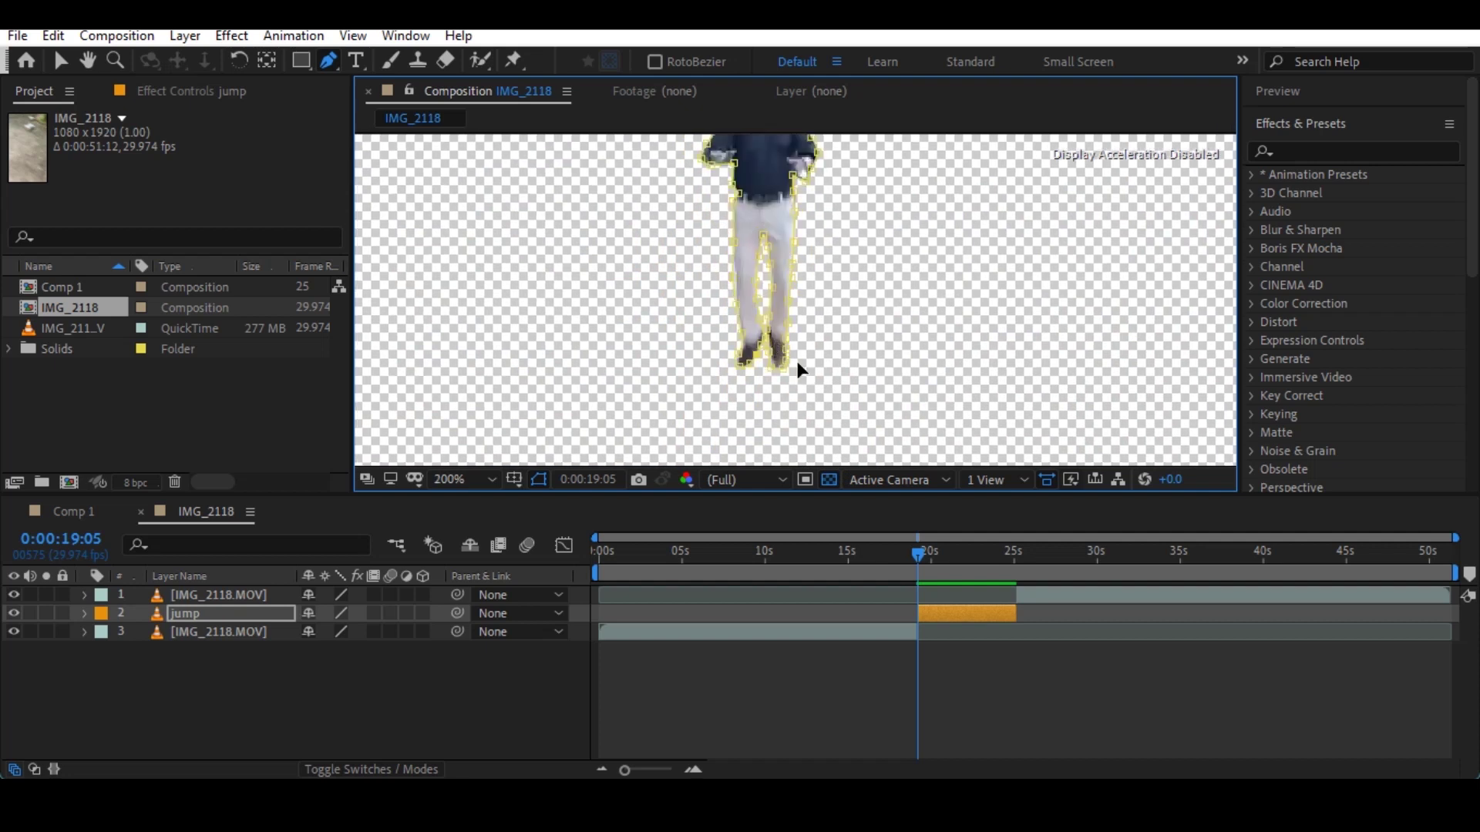
Give the jump layer's mask a 3 pixel feather.
key(v)
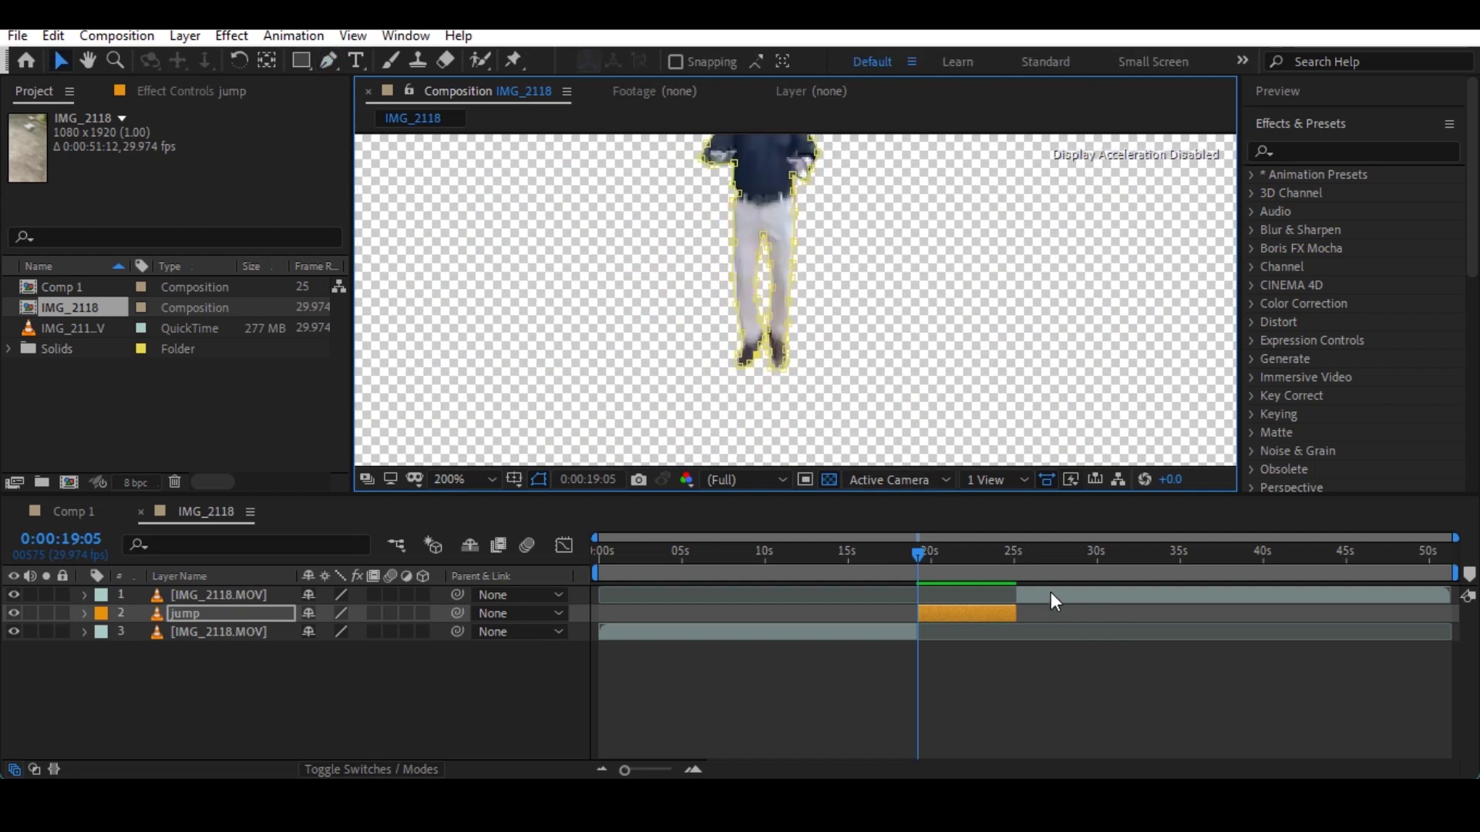
click(1051, 593)
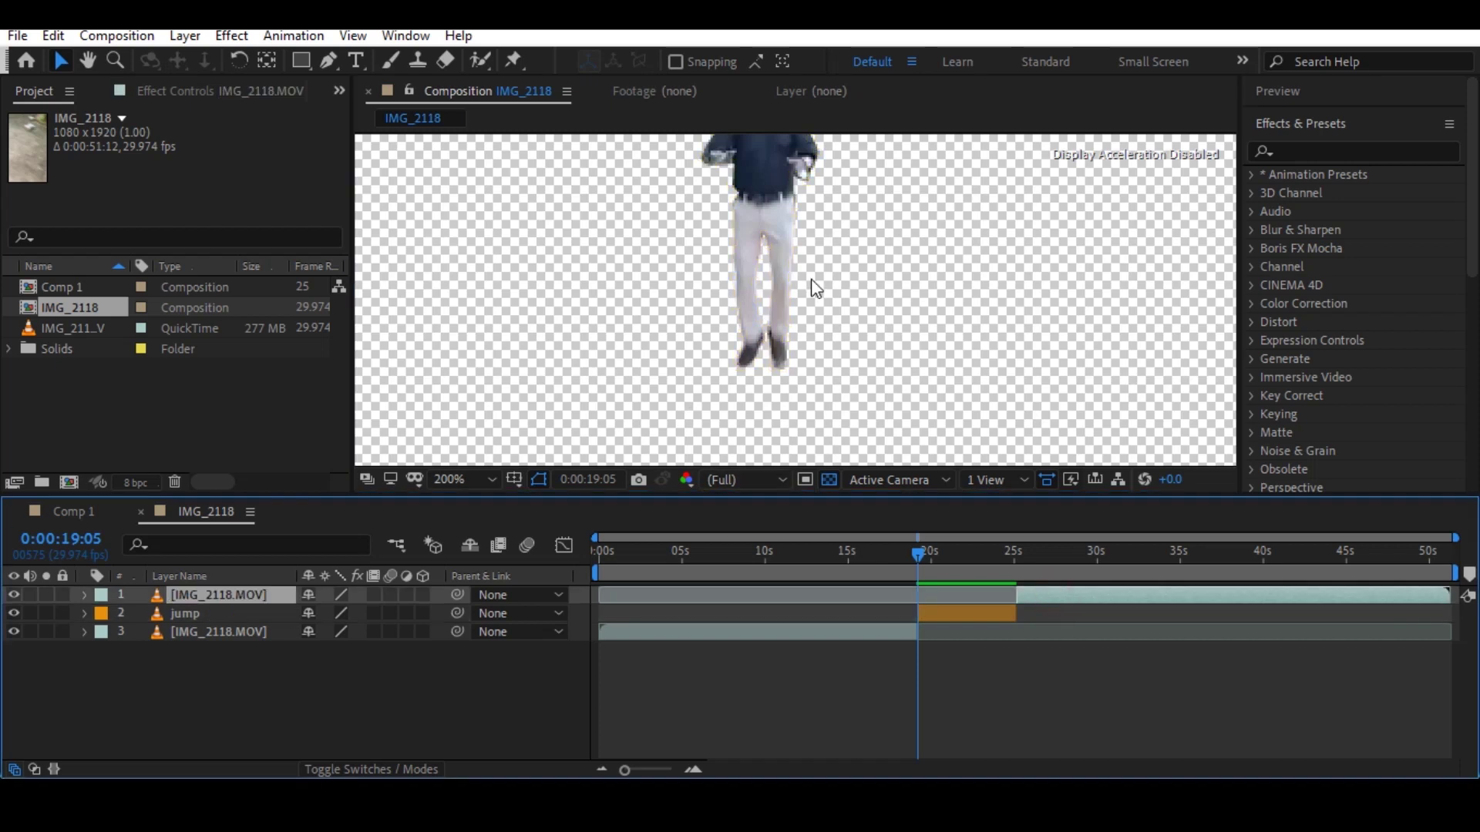
key(comma)
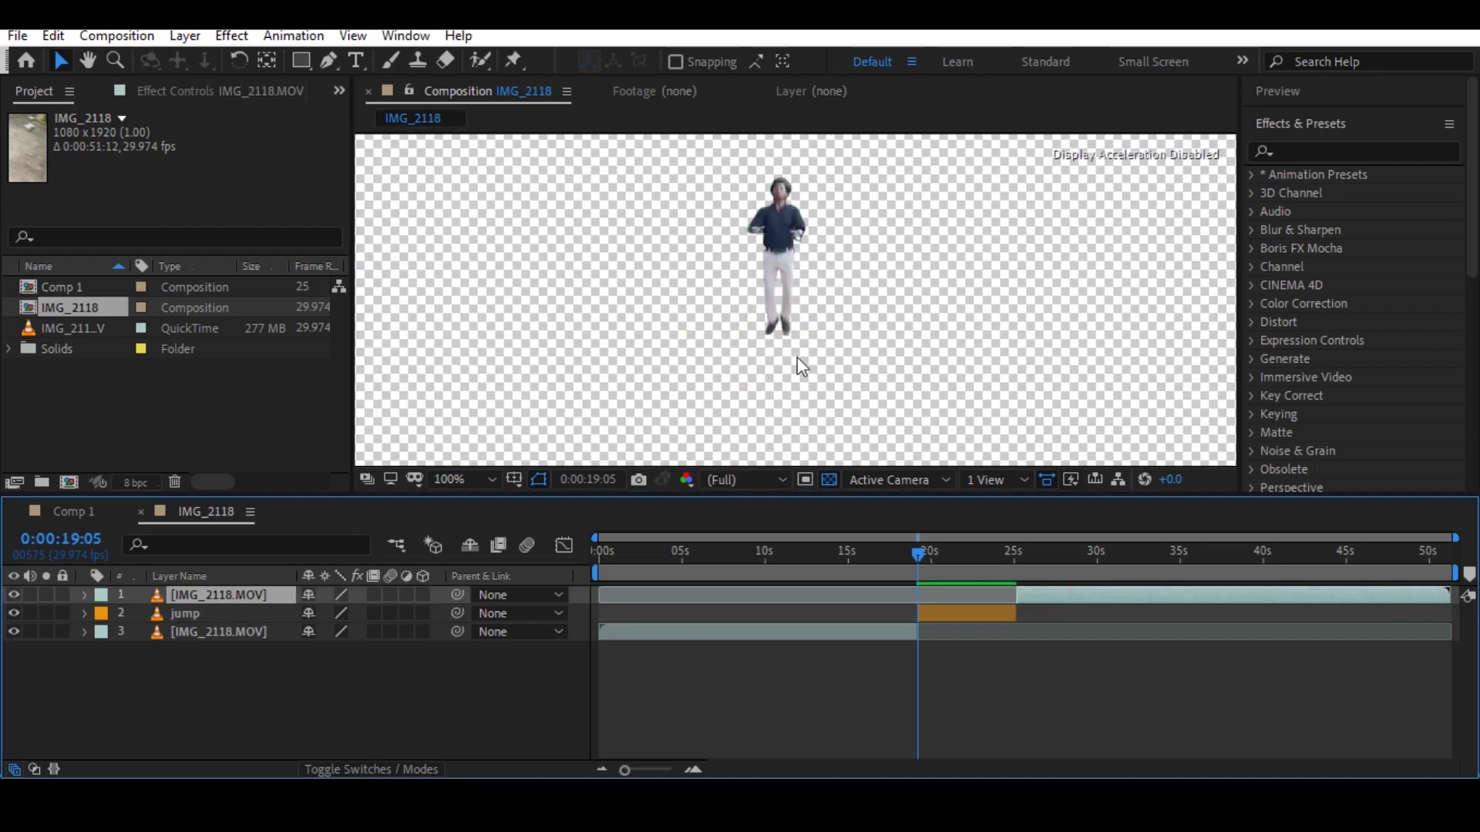
key(period)
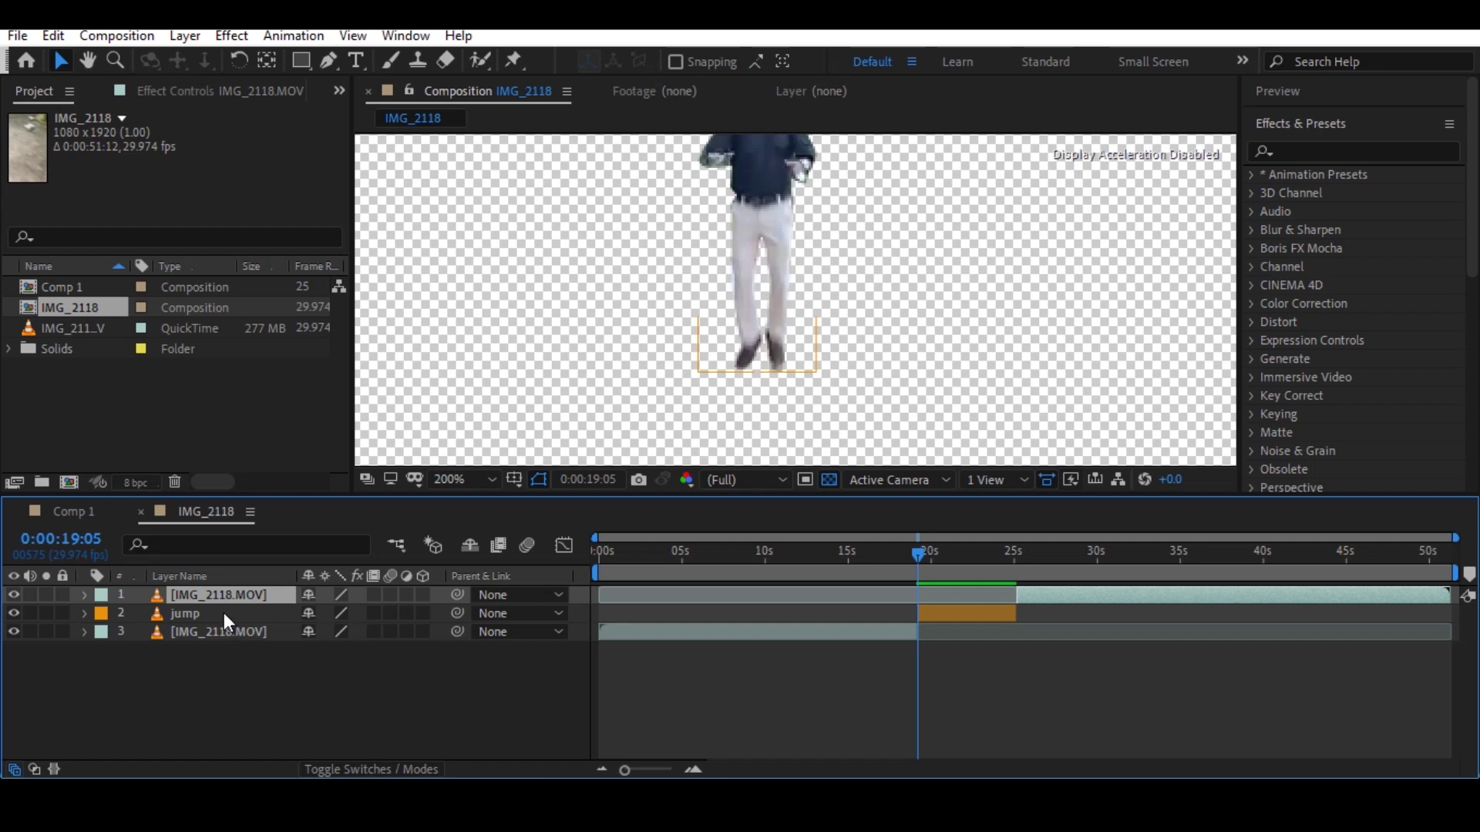
click(223, 617)
key(f)
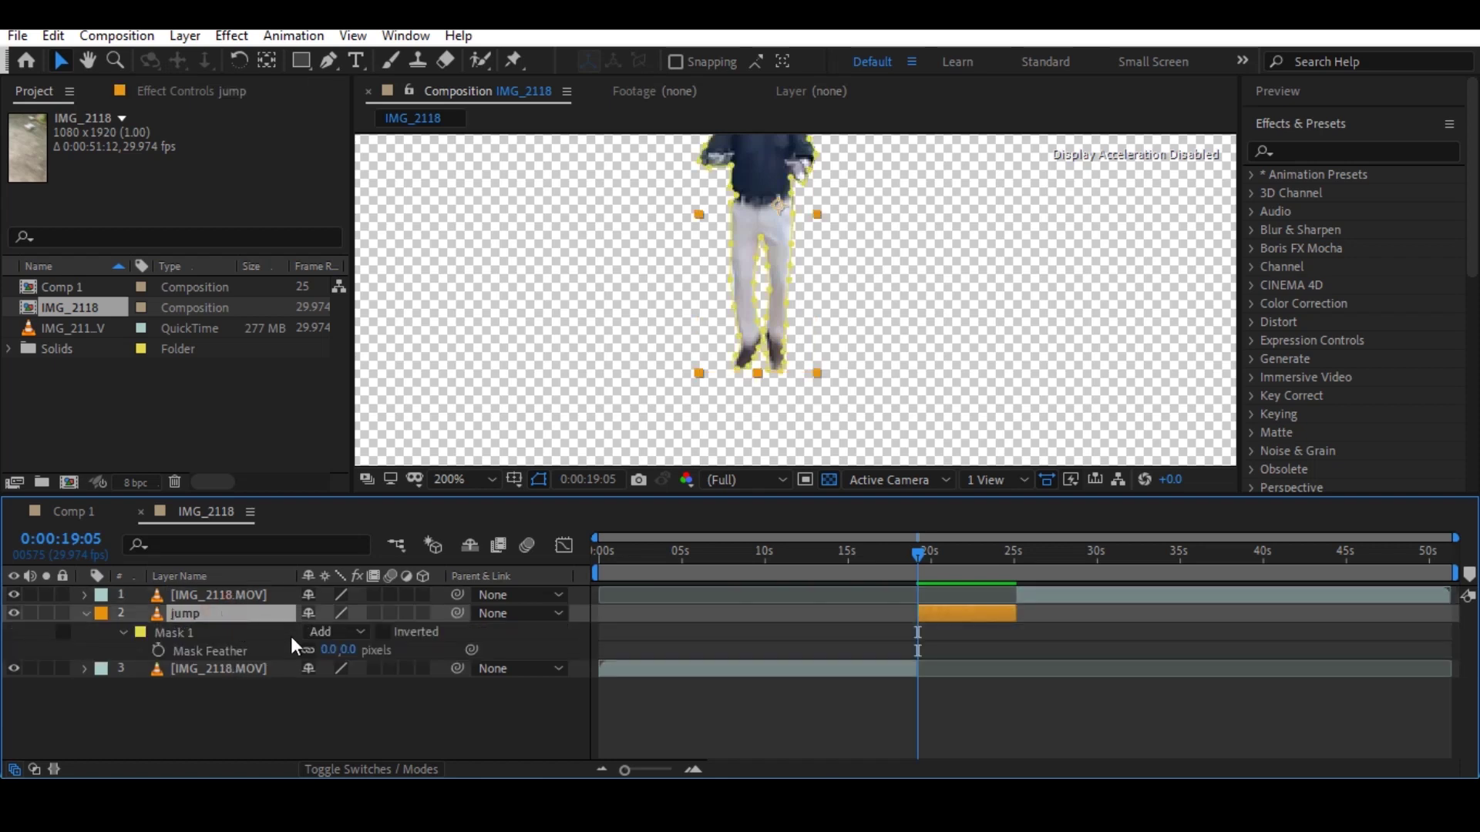
click(327, 651)
text(3)
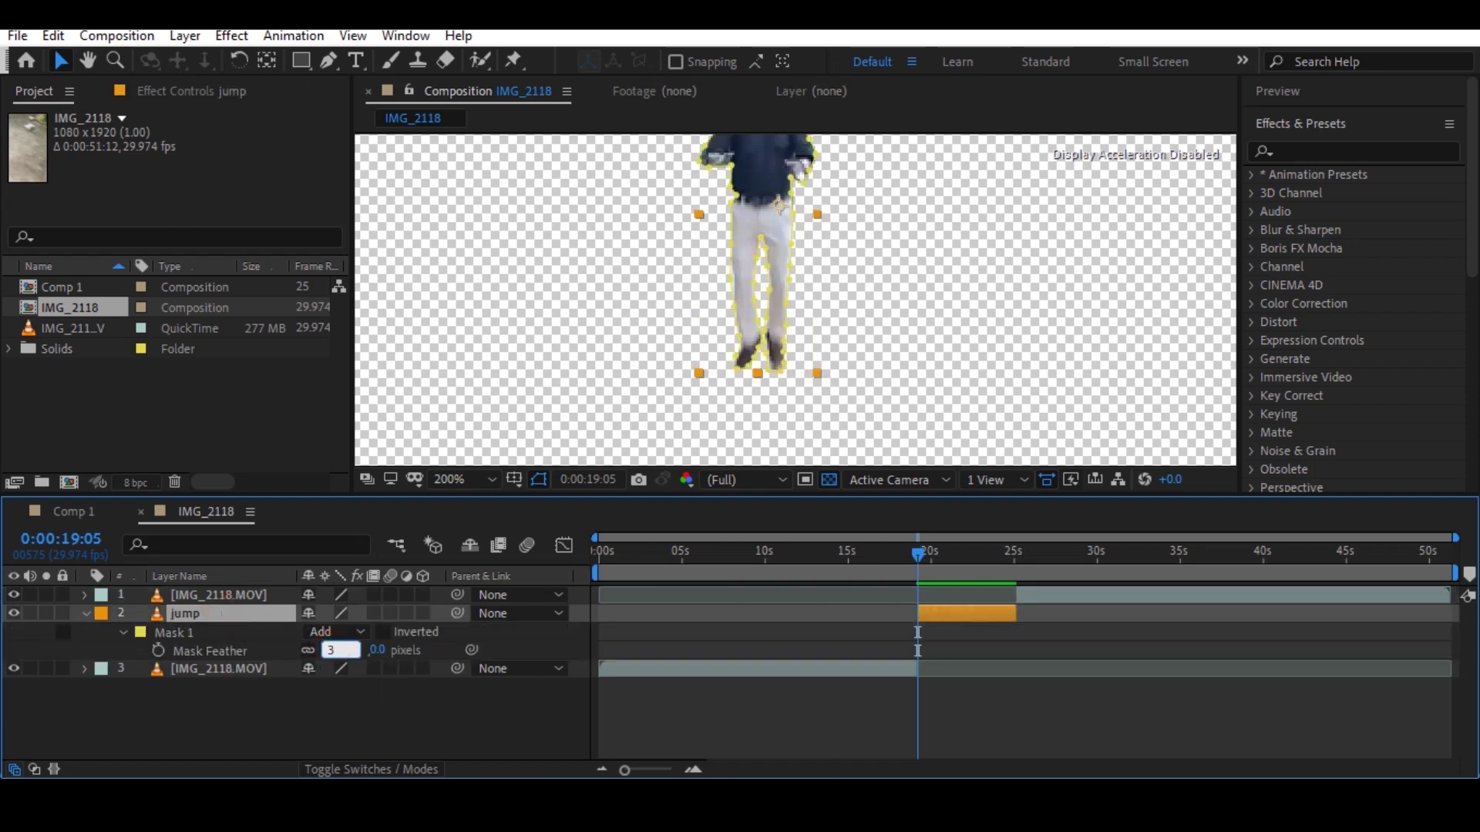
click(470, 726)
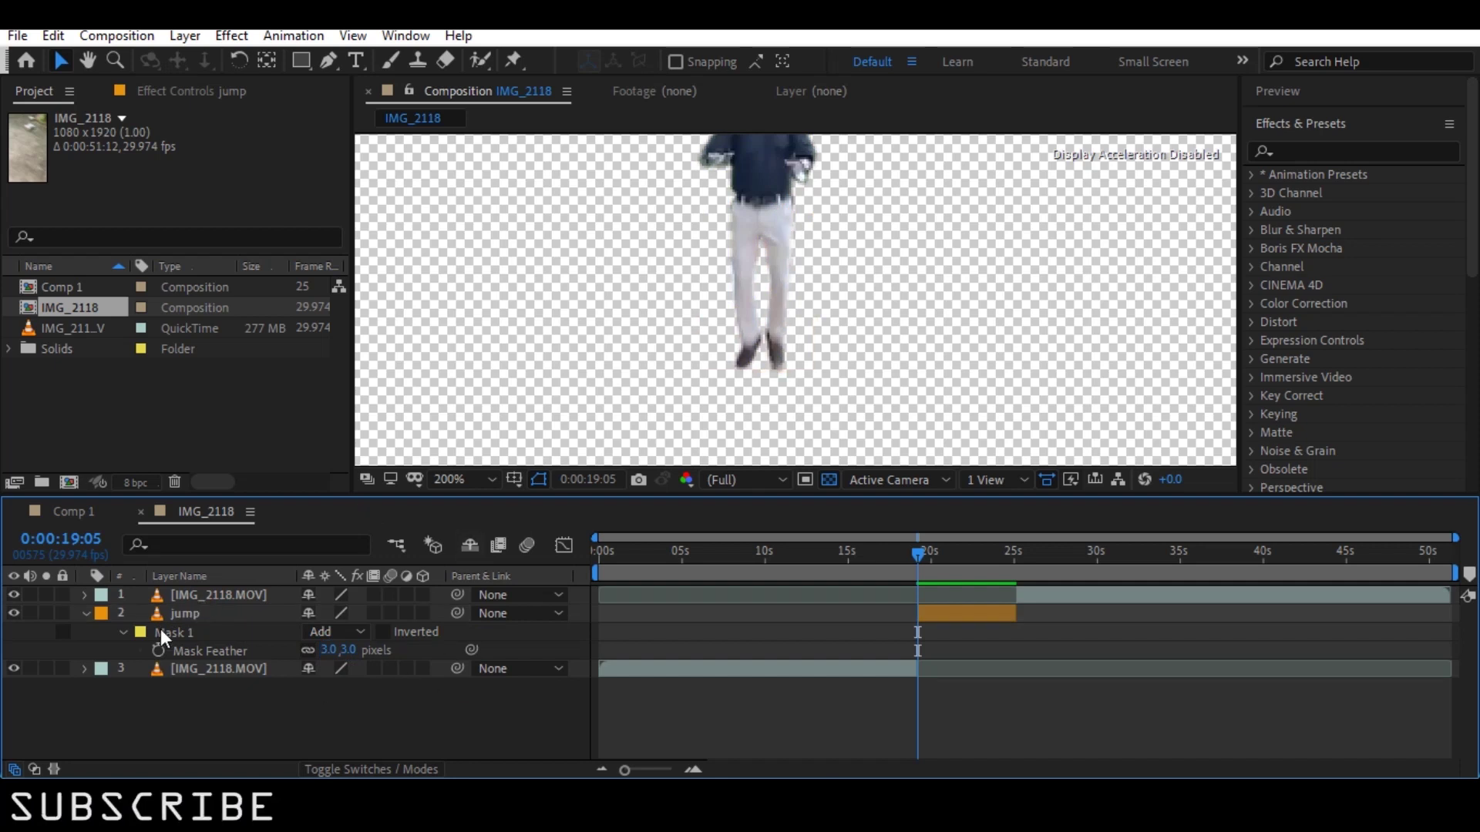
Hide the jump layer, collapse its mask properties, and select the upper IMG_2118.MOV layer.
click(161, 630)
click(13, 614)
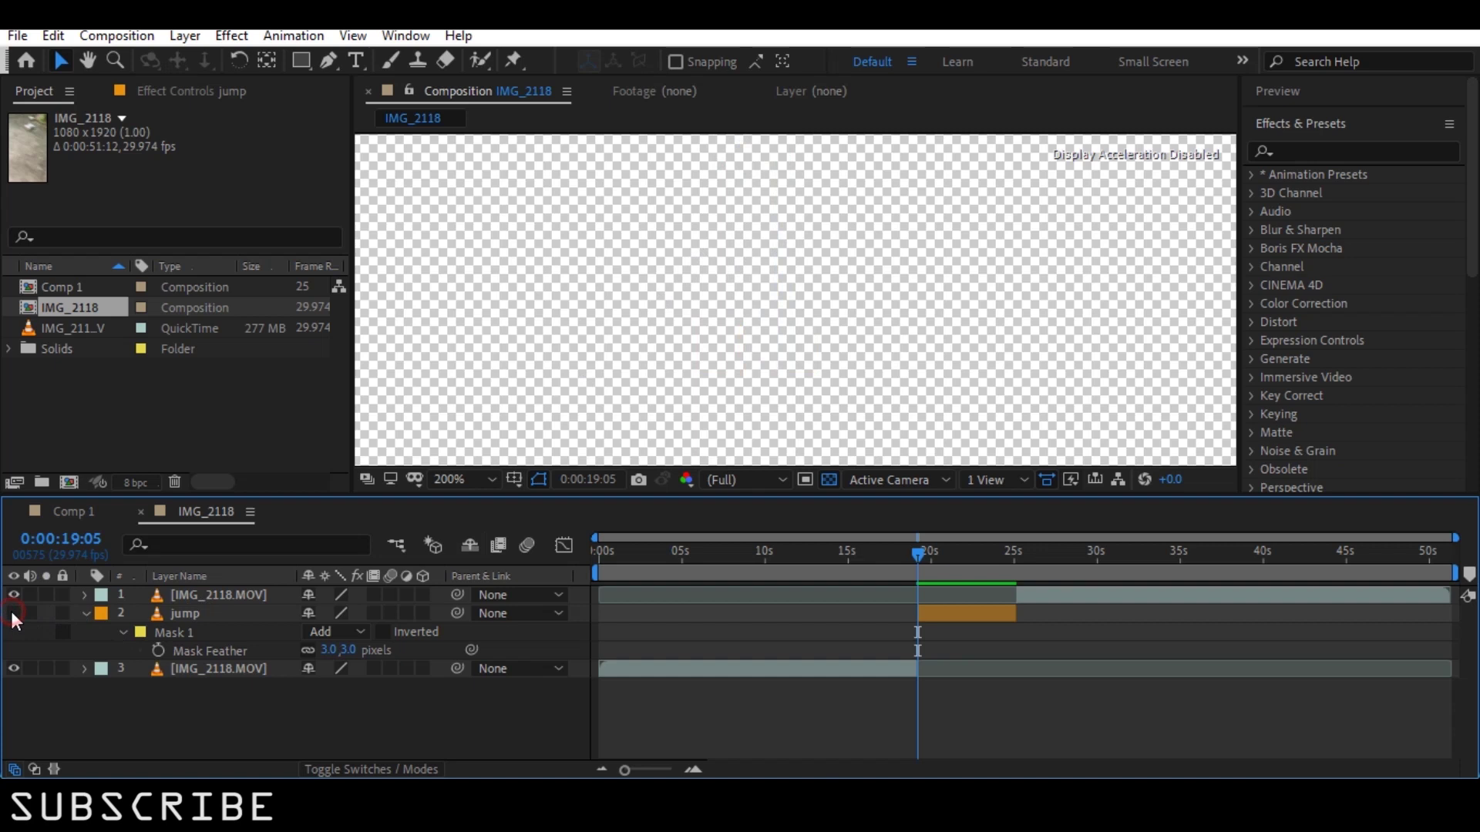
click(85, 614)
click(199, 736)
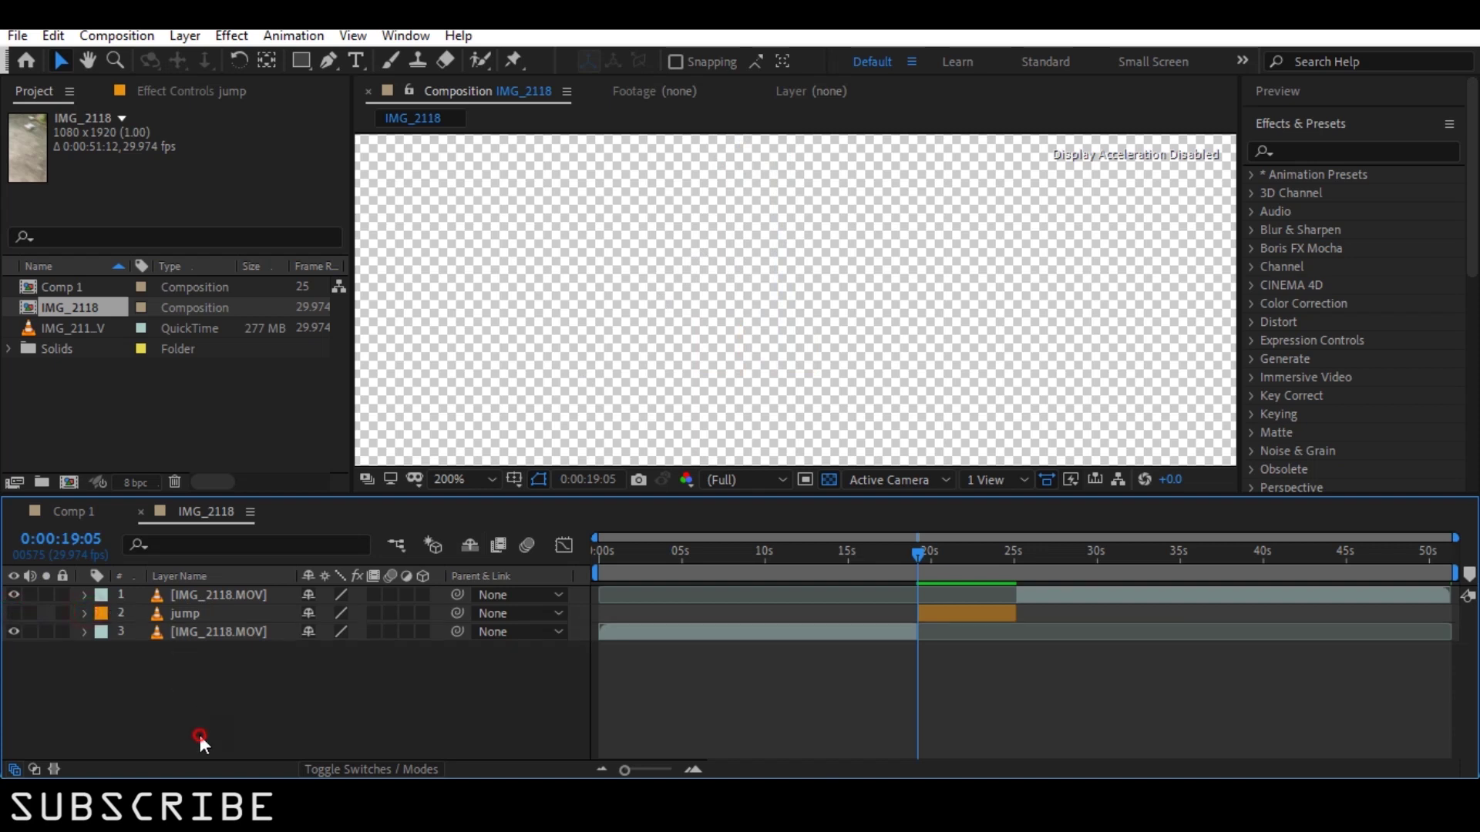
click(1057, 594)
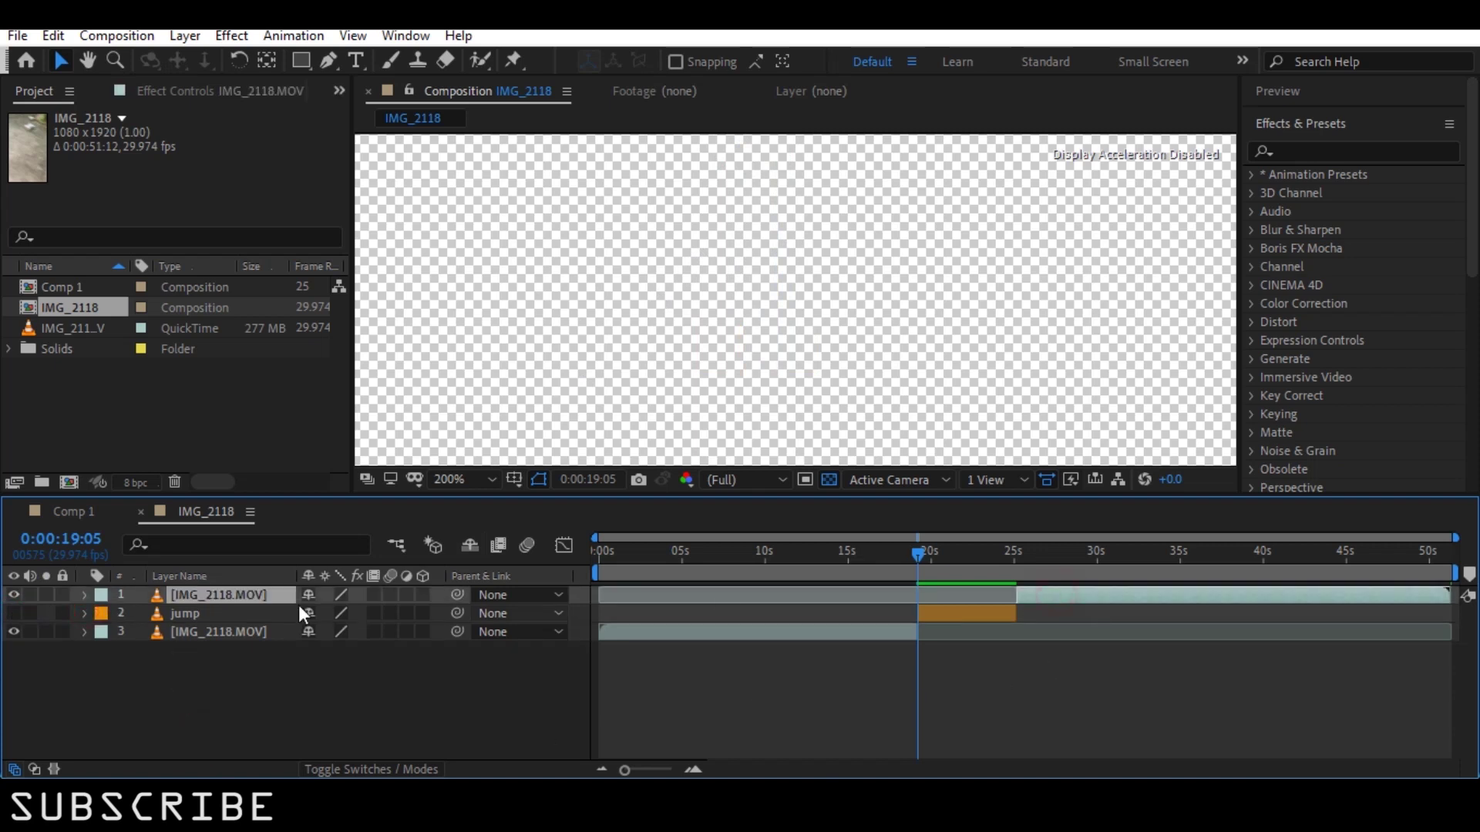
Move the upper IMG_2118.MOV layer below jump and align its start with the playhead at 0:00:19:05.
click(230, 600)
drag(231, 619, 231, 622)
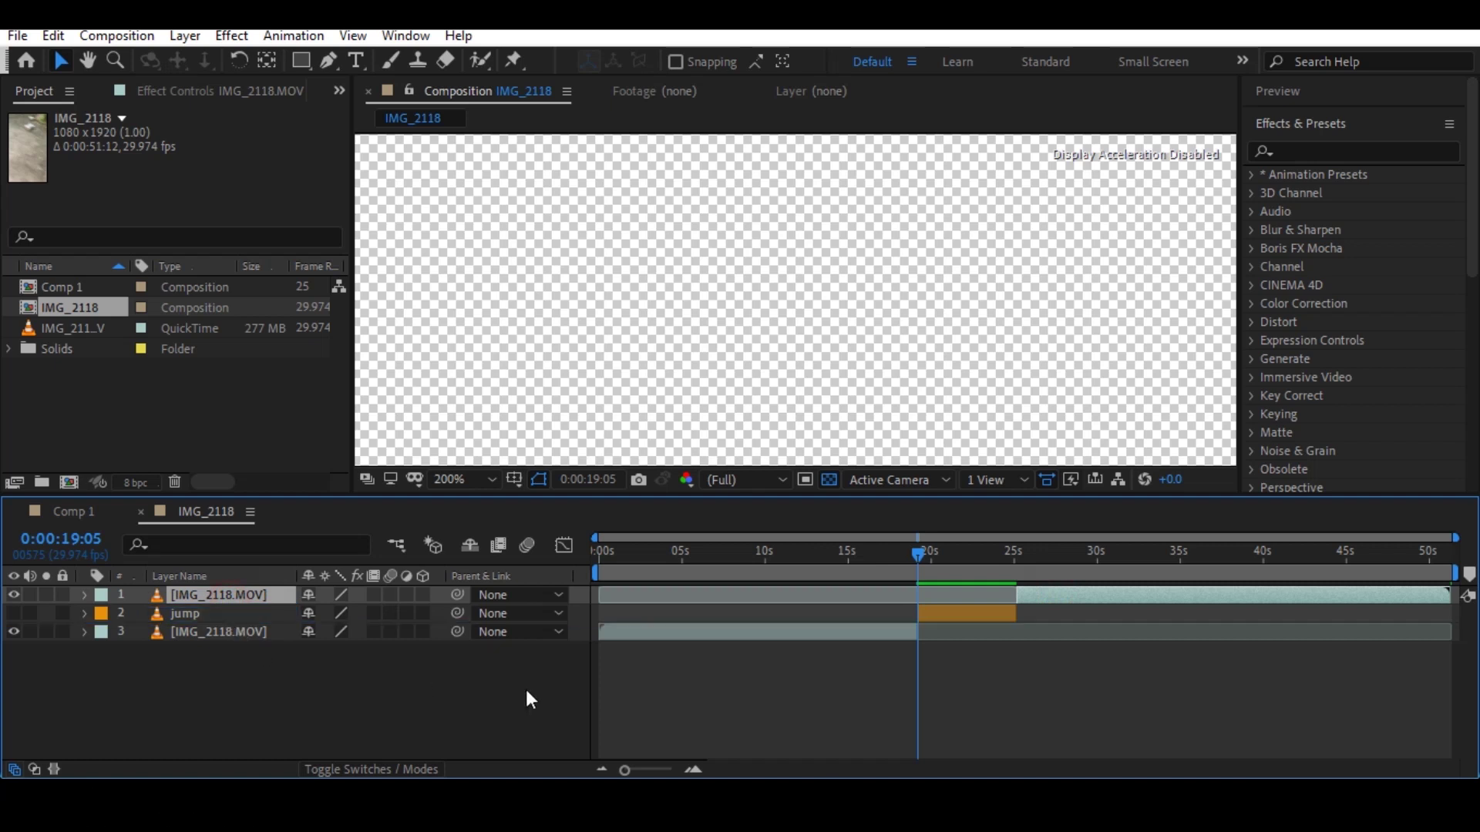
drag(1045, 612, 983, 613)
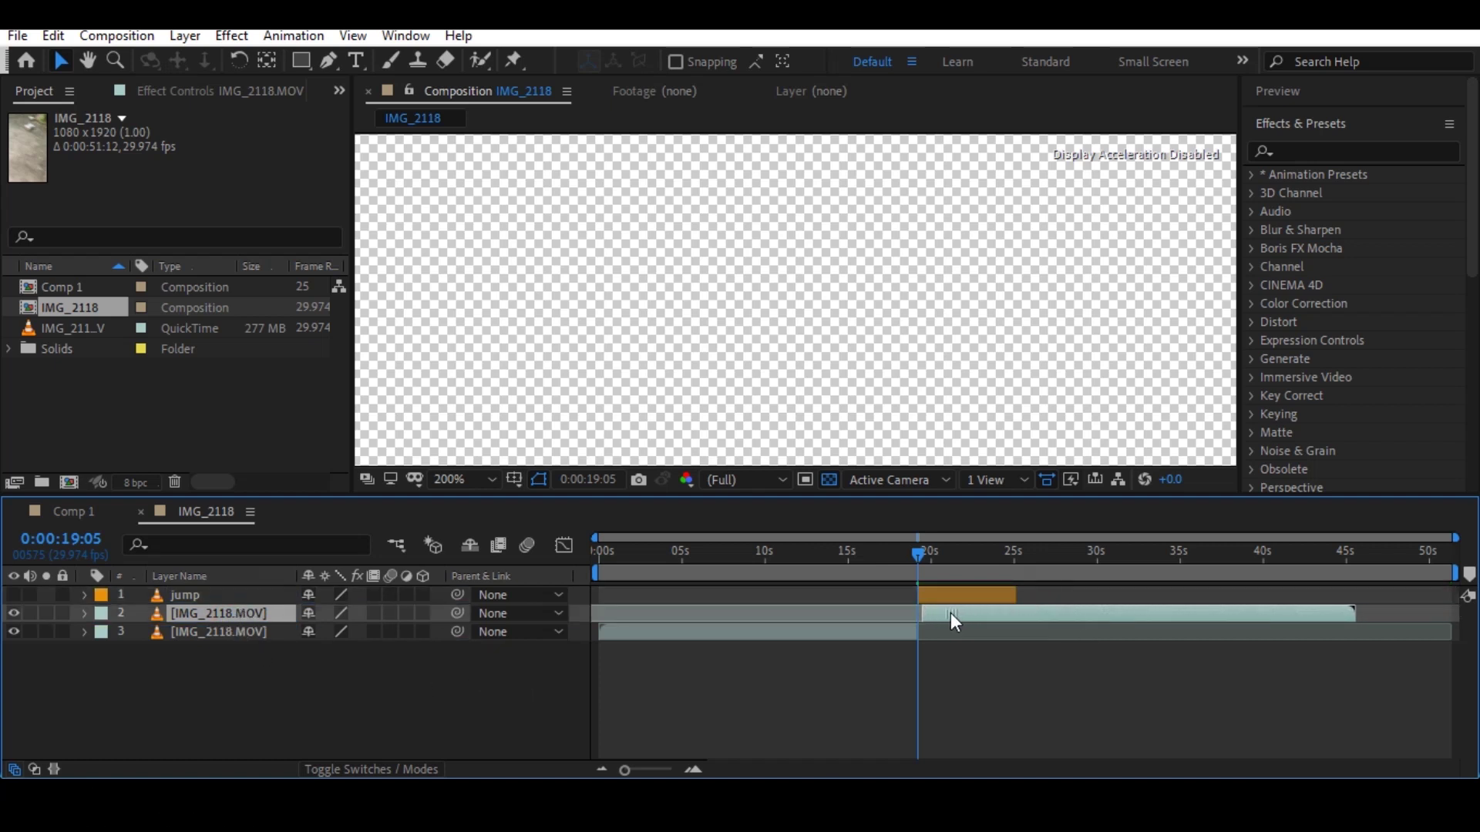
drag(623, 770, 665, 770)
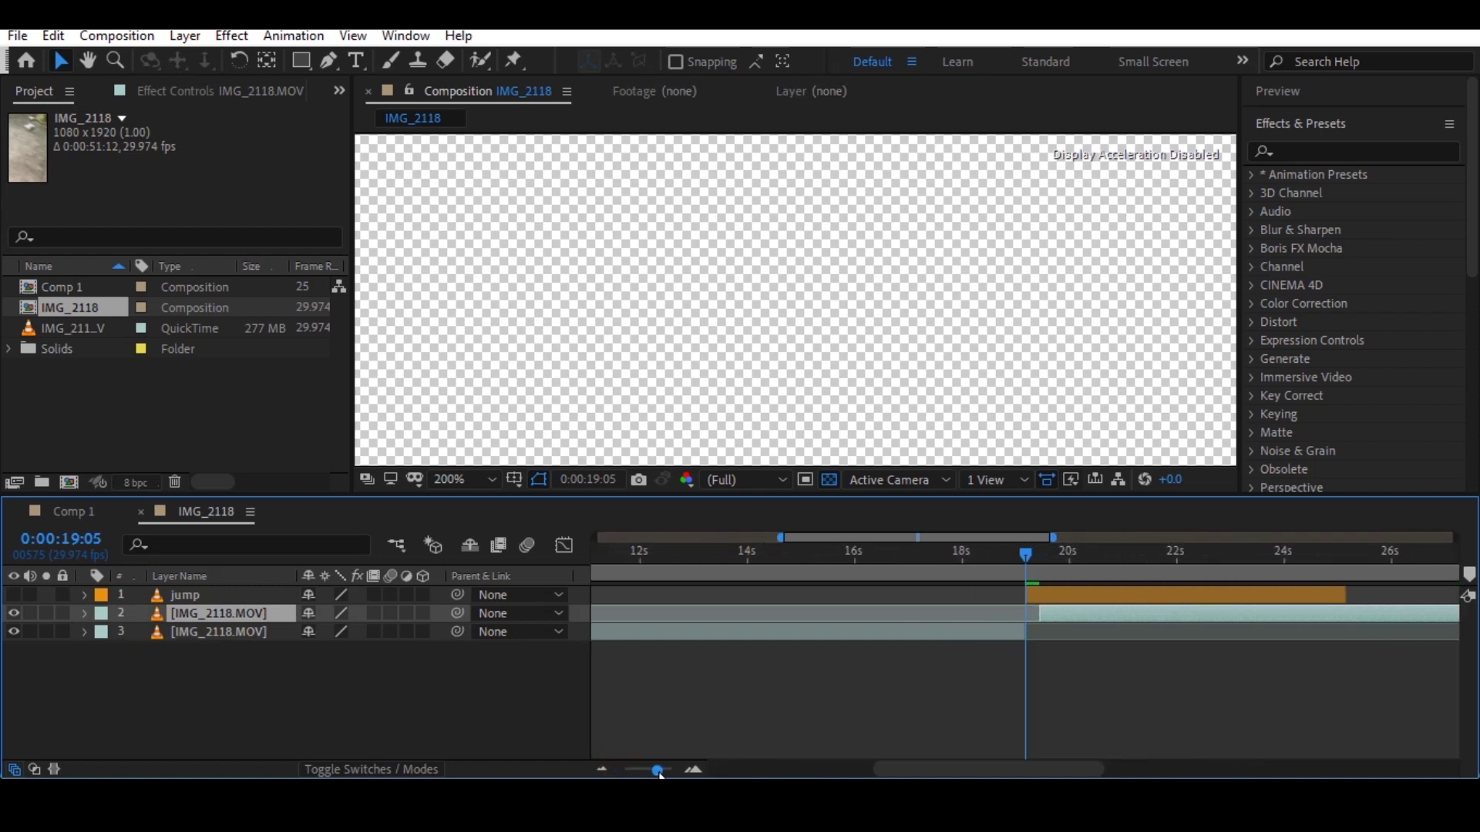
drag(1122, 618, 1087, 618)
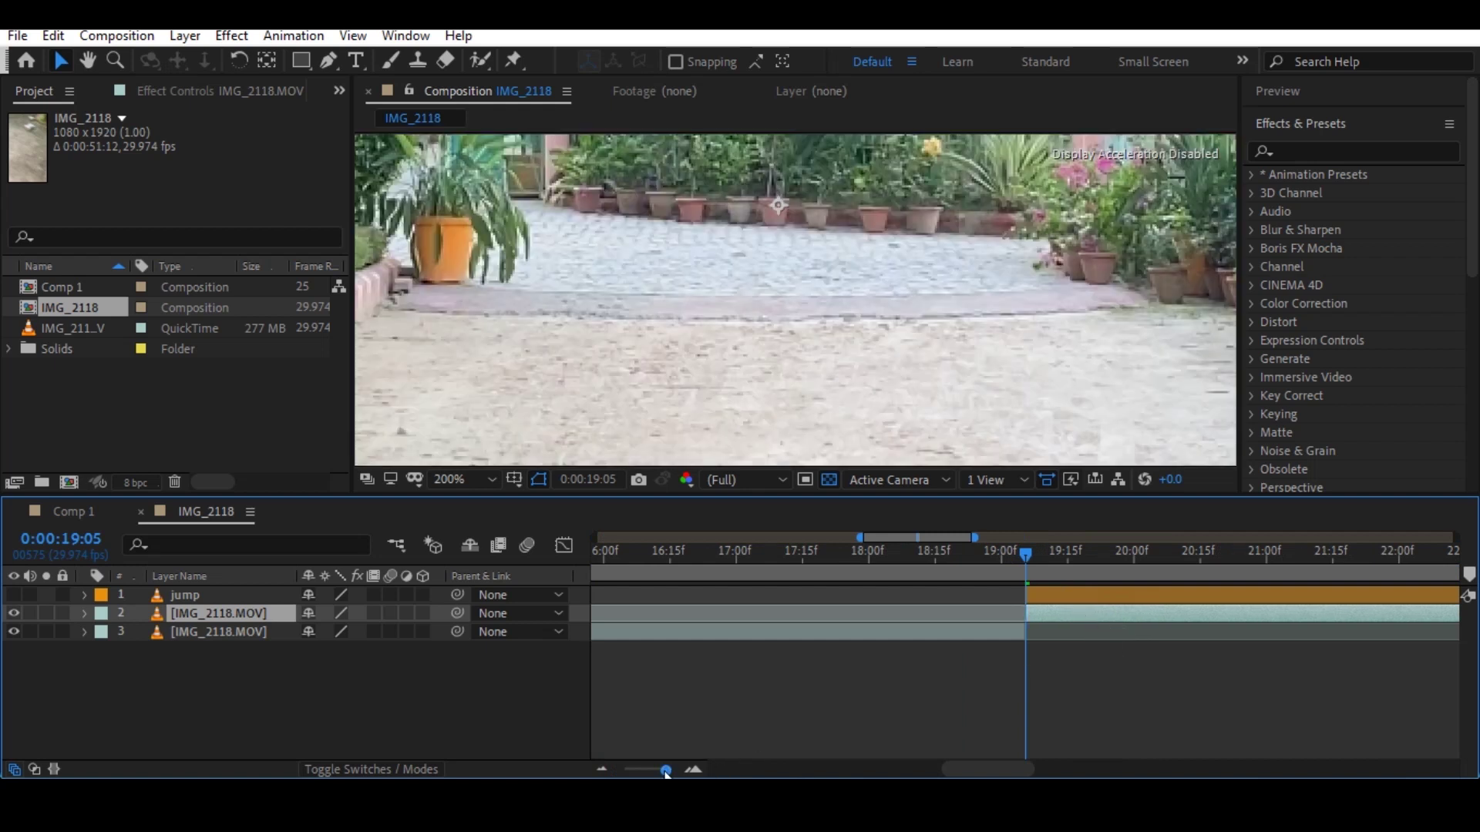
drag(665, 770, 607, 772)
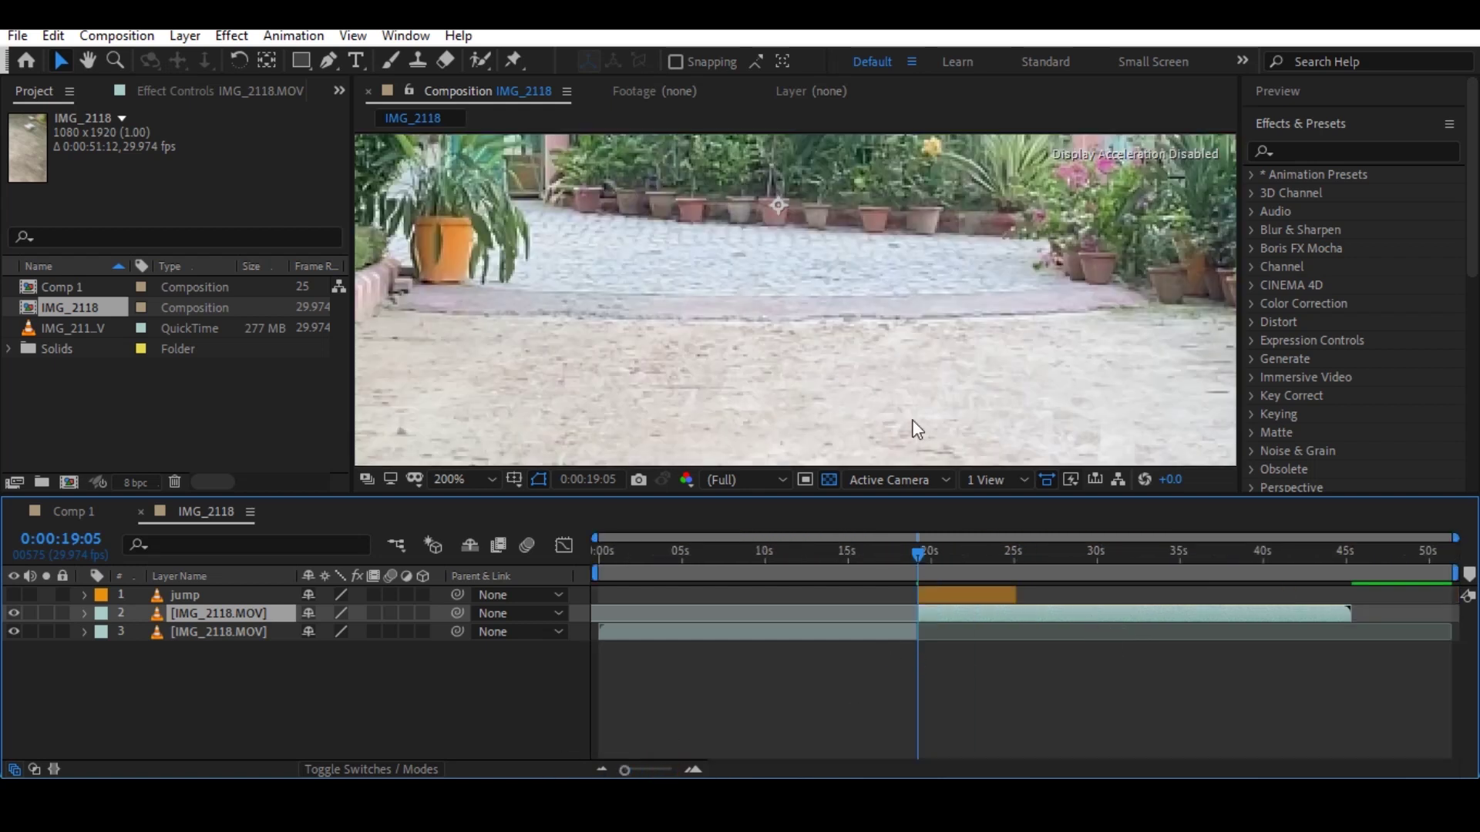
Make the jump layer visible again.
scroll(913, 426, down, 2)
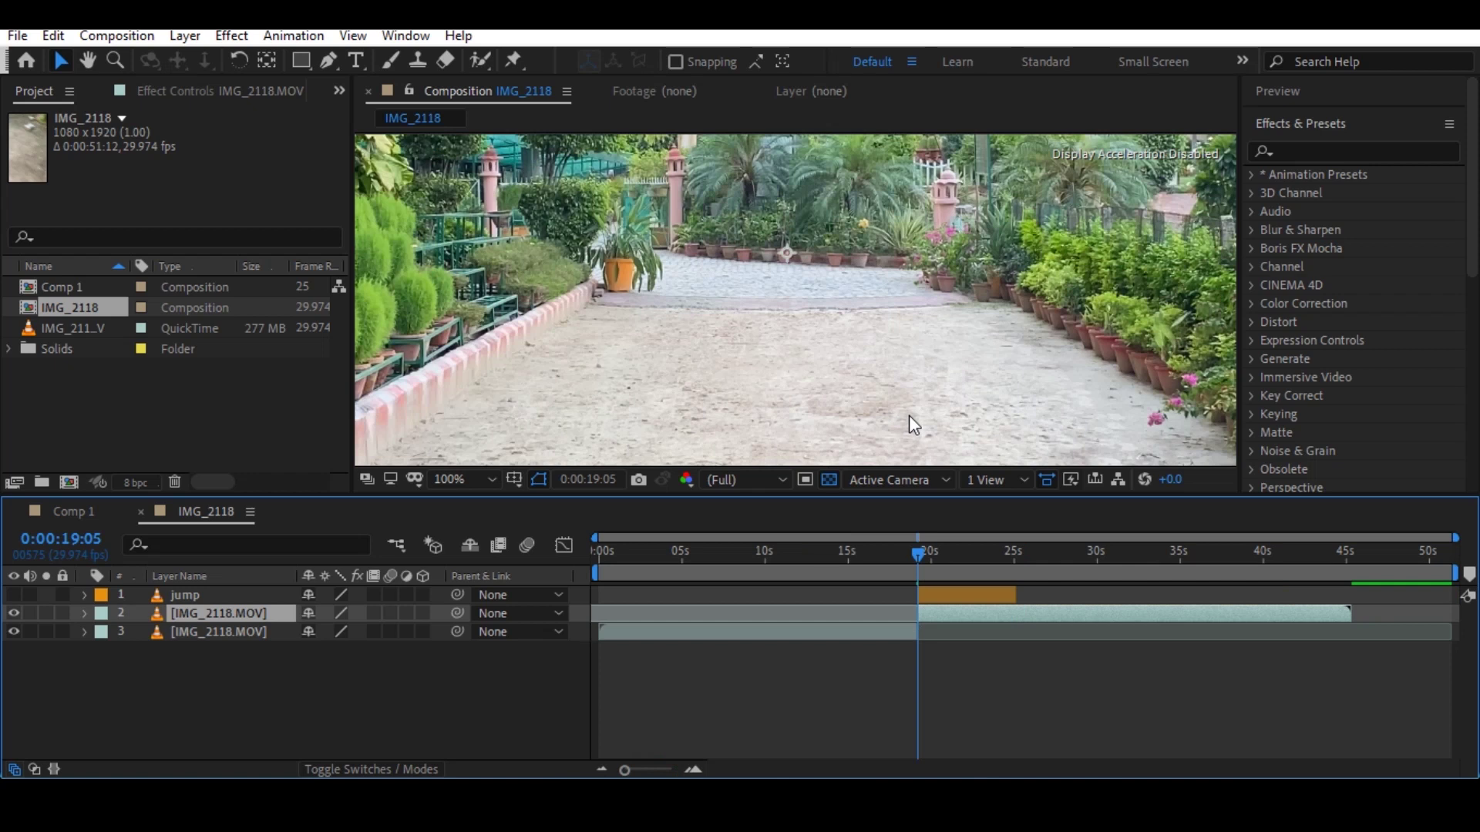
click(14, 595)
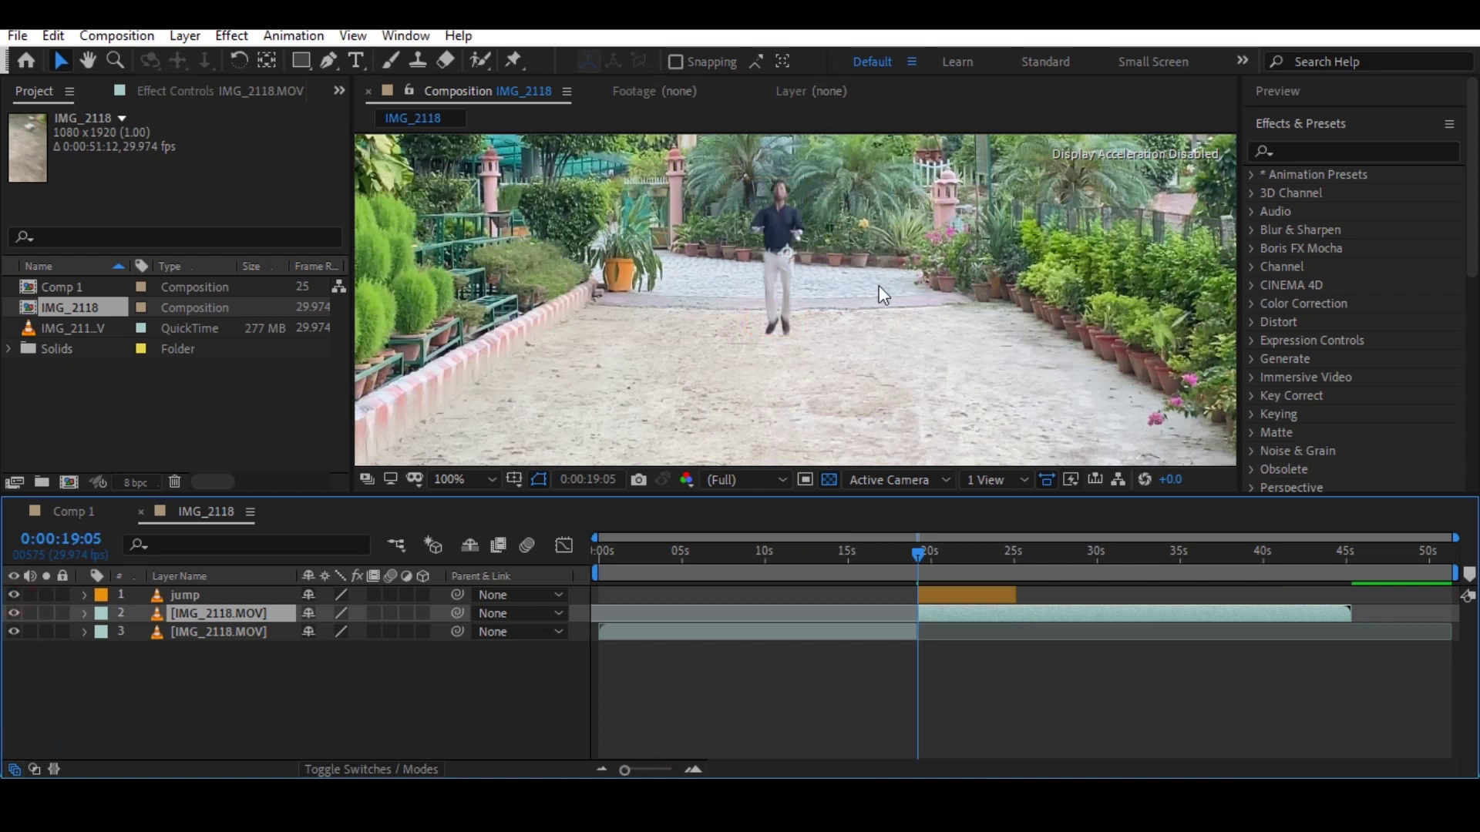
scroll(879, 285, down, 1)
Reveal the jump layer's Position and set a keyframe at 540,960 at 0:00:19:00.
click(926, 592)
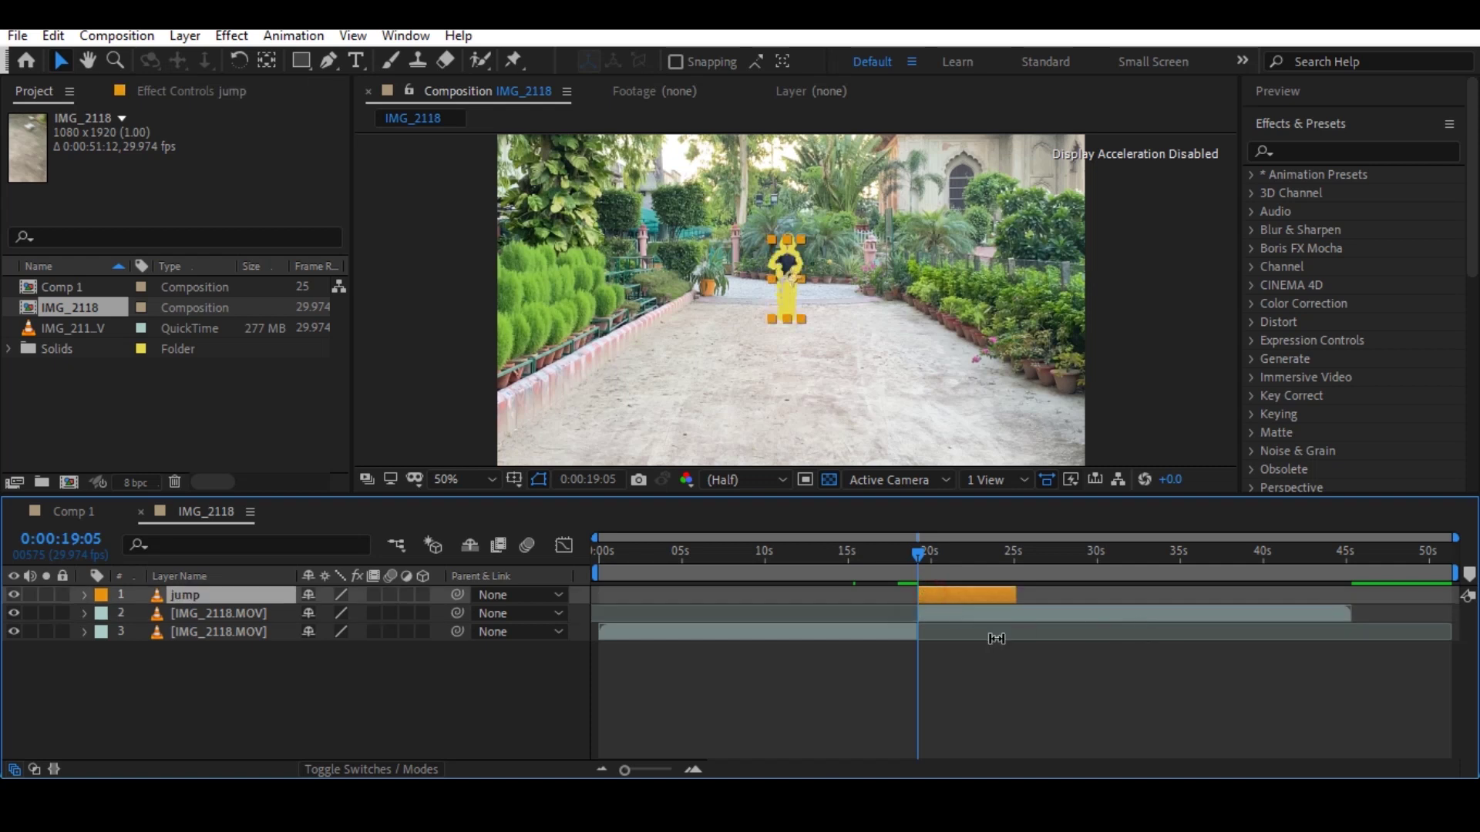
key(p)
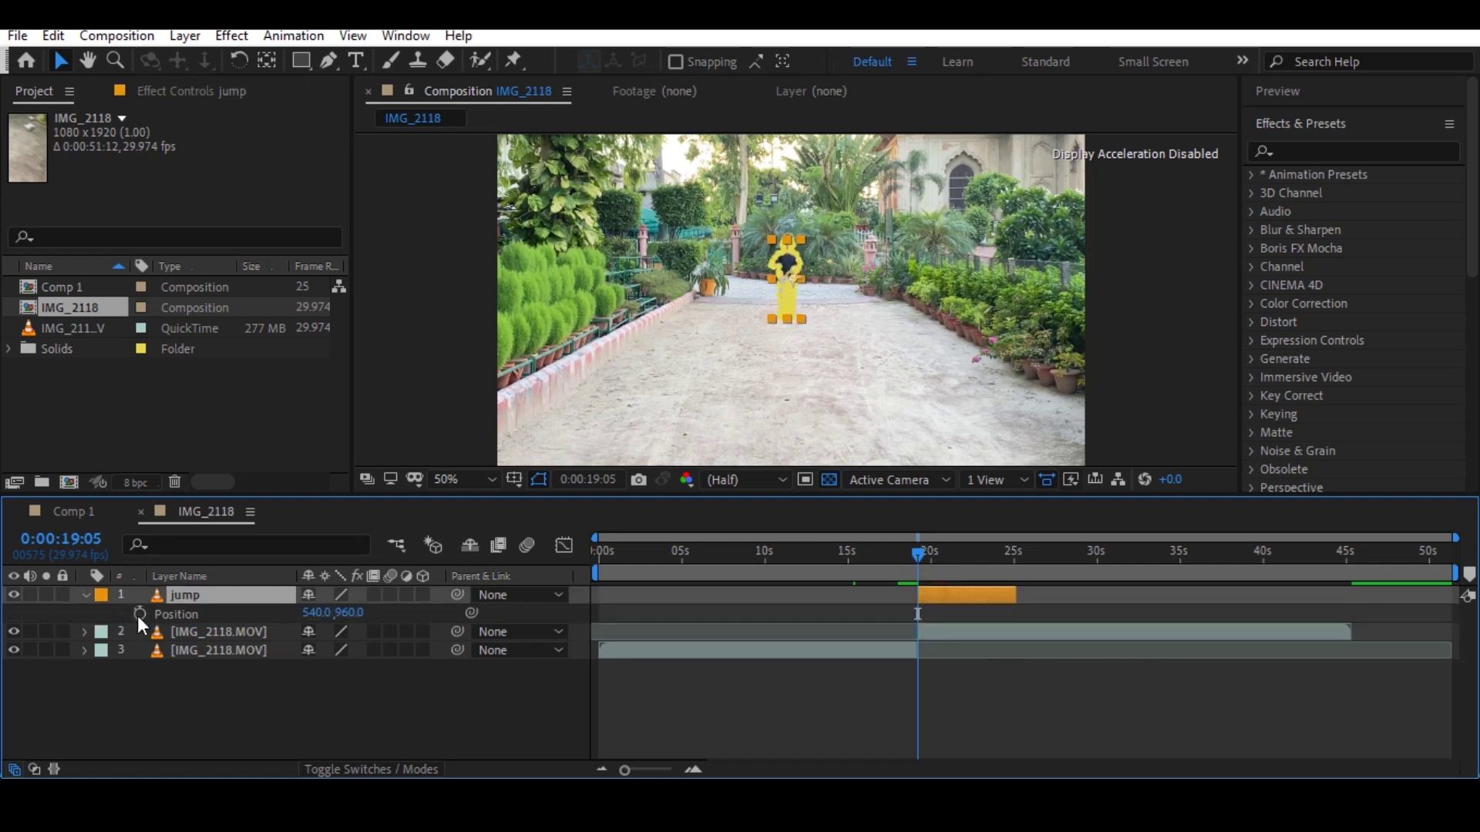
click(80, 598)
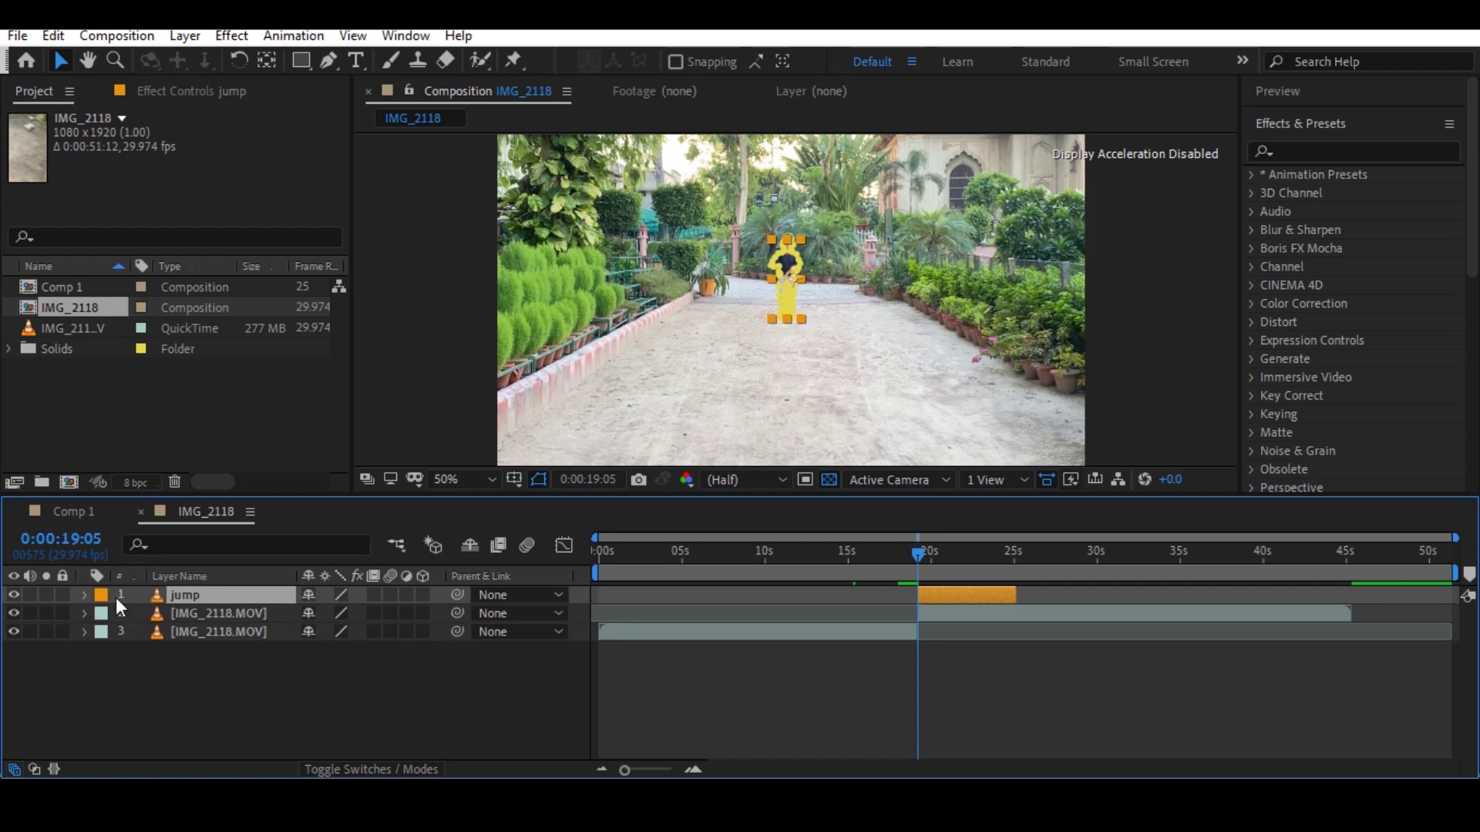
click(85, 595)
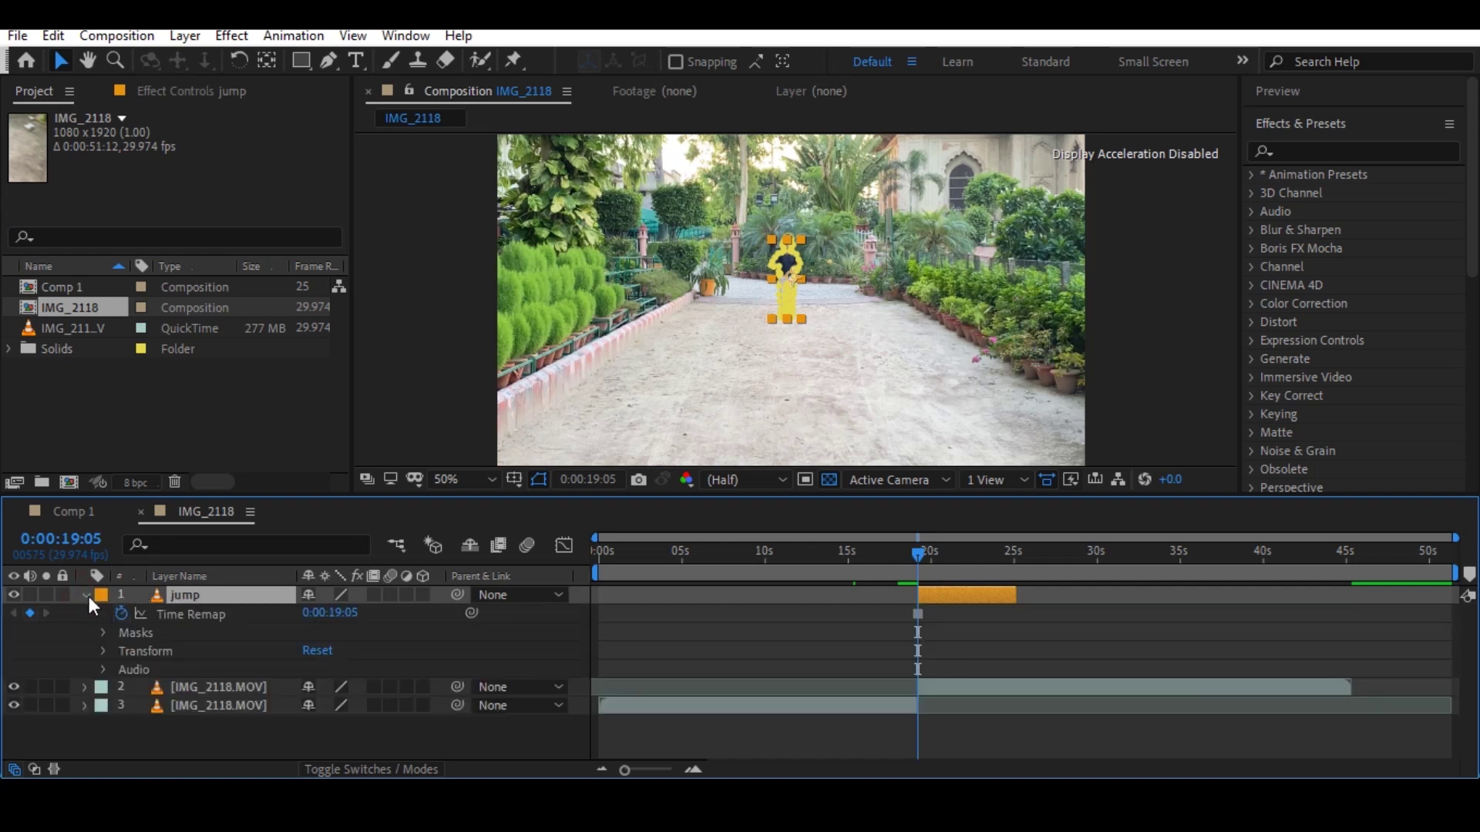
click(103, 652)
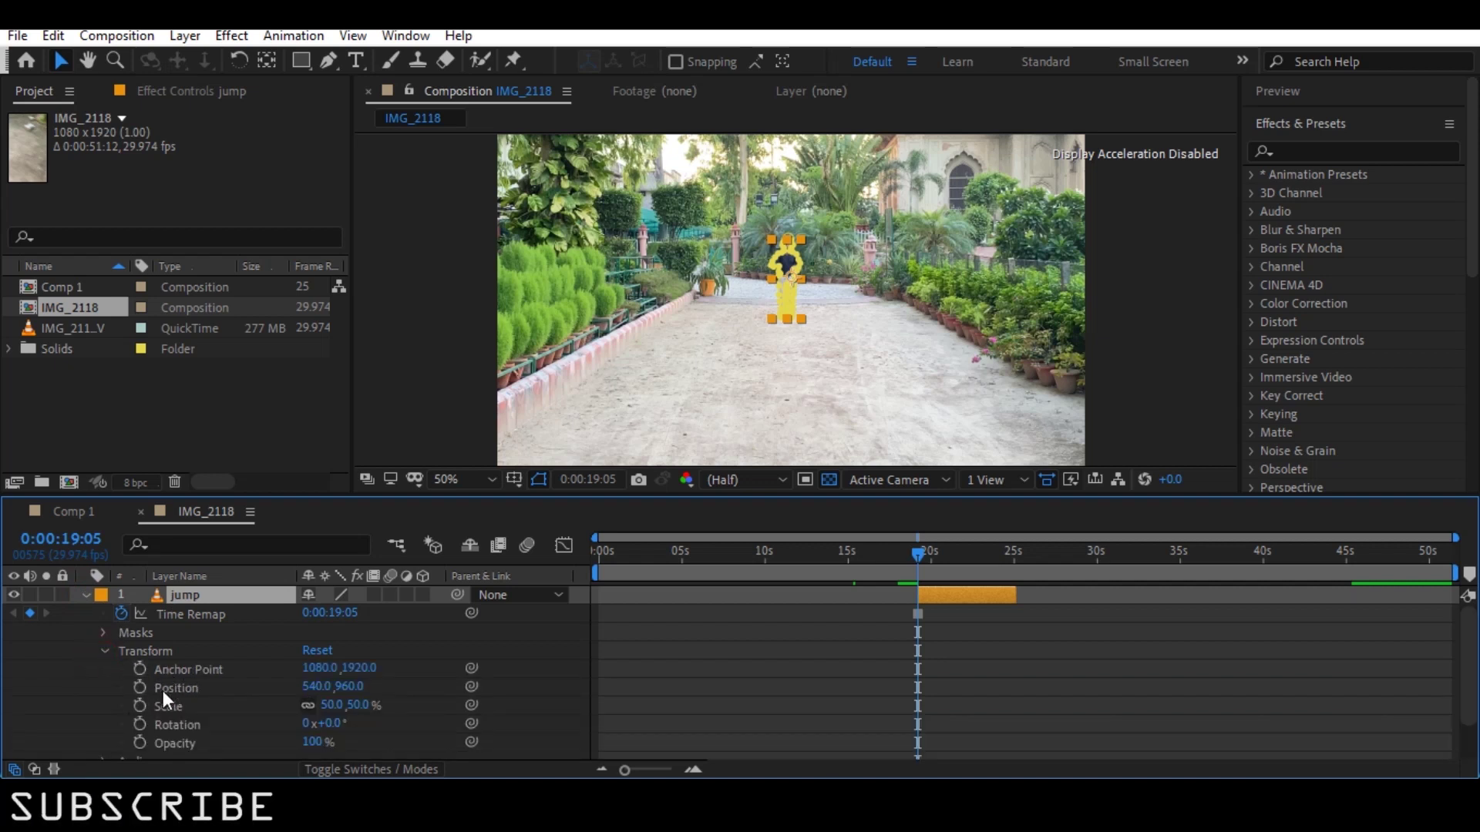
click(85, 595)
click(168, 686)
click(206, 595)
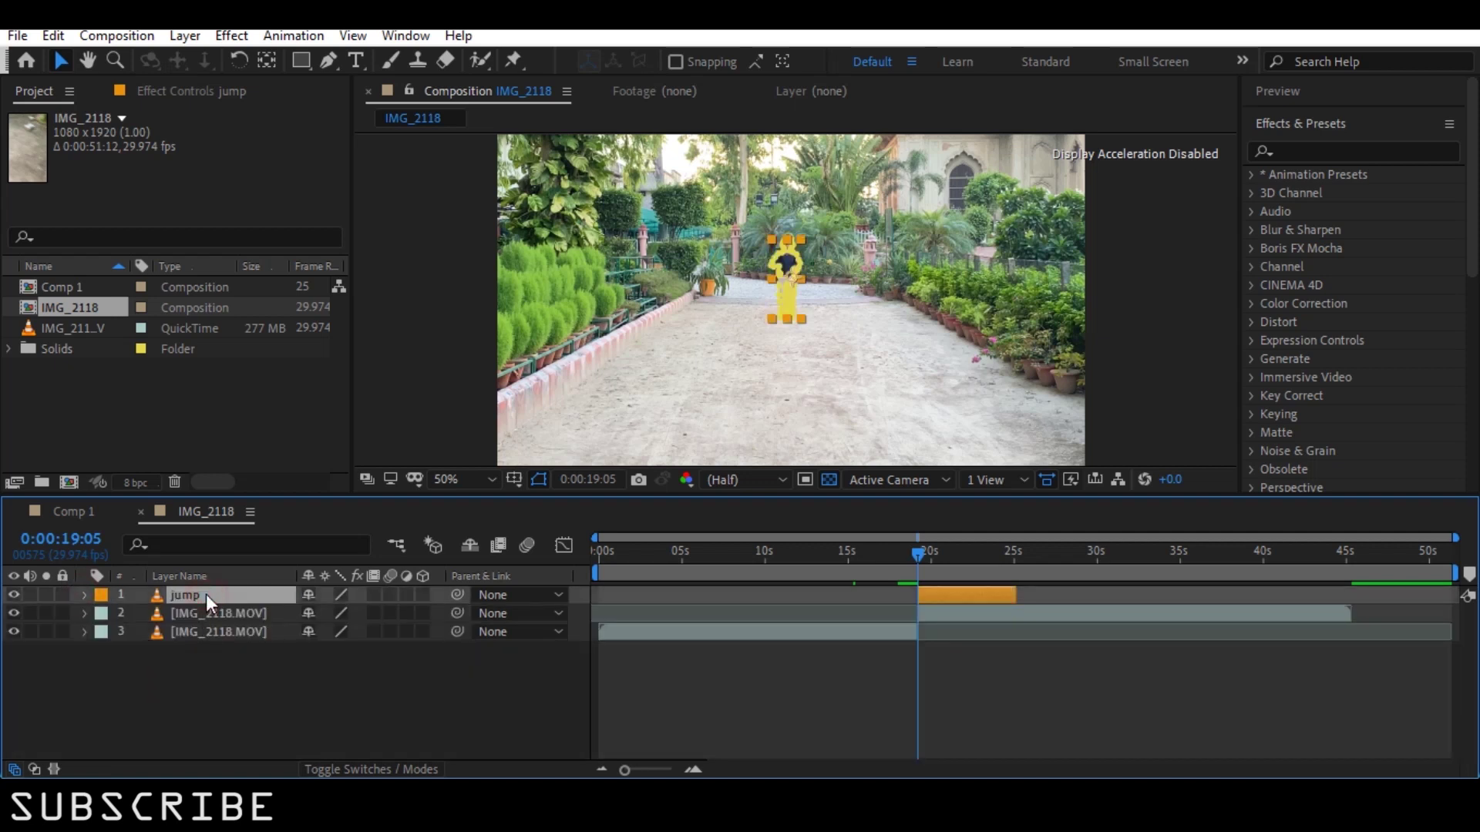
key(p)
click(139, 613)
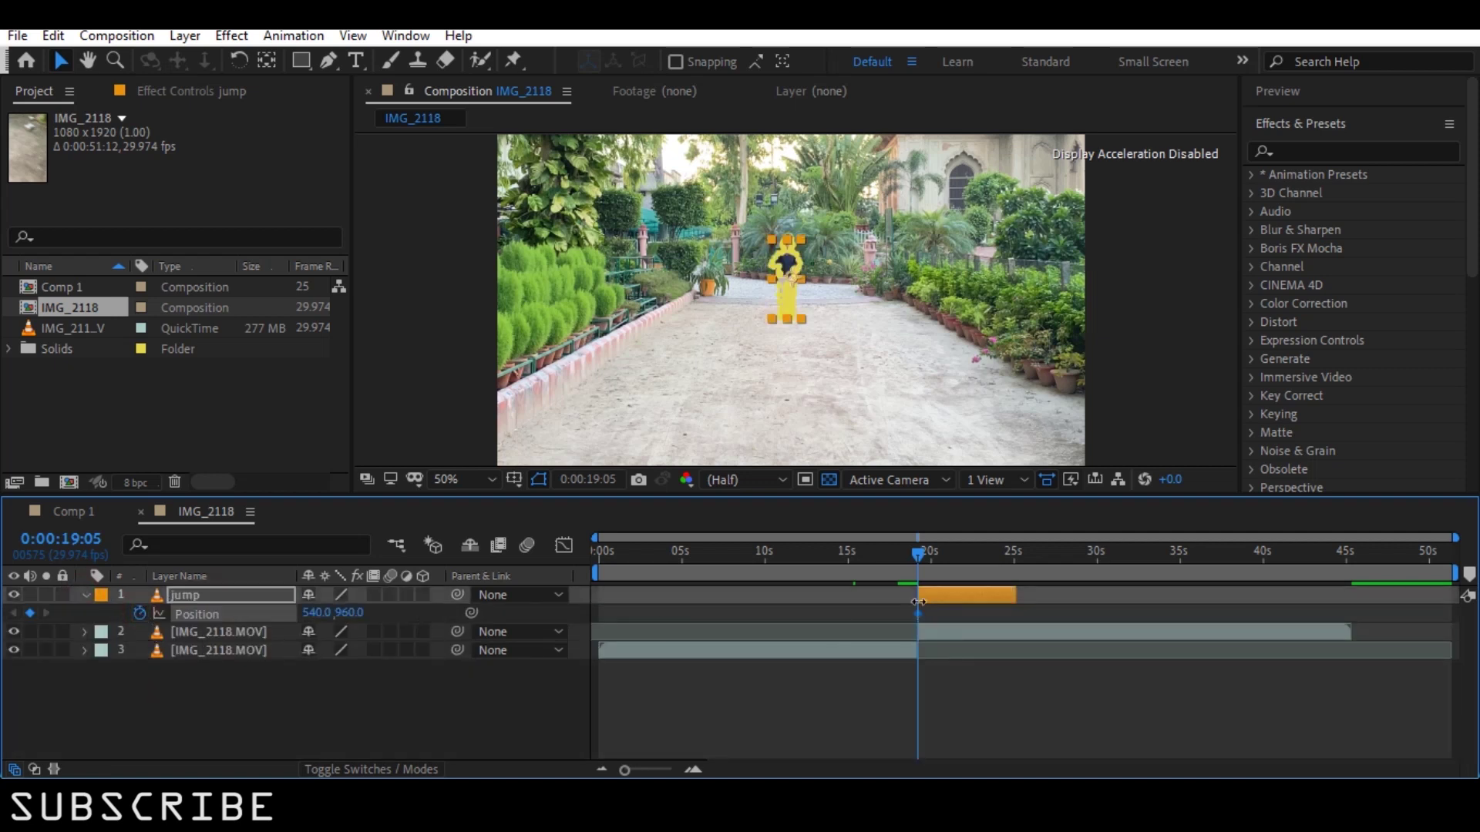
Zoom the viewer out and drag the jump layer above the frame to 524,-1112.
click(539, 479)
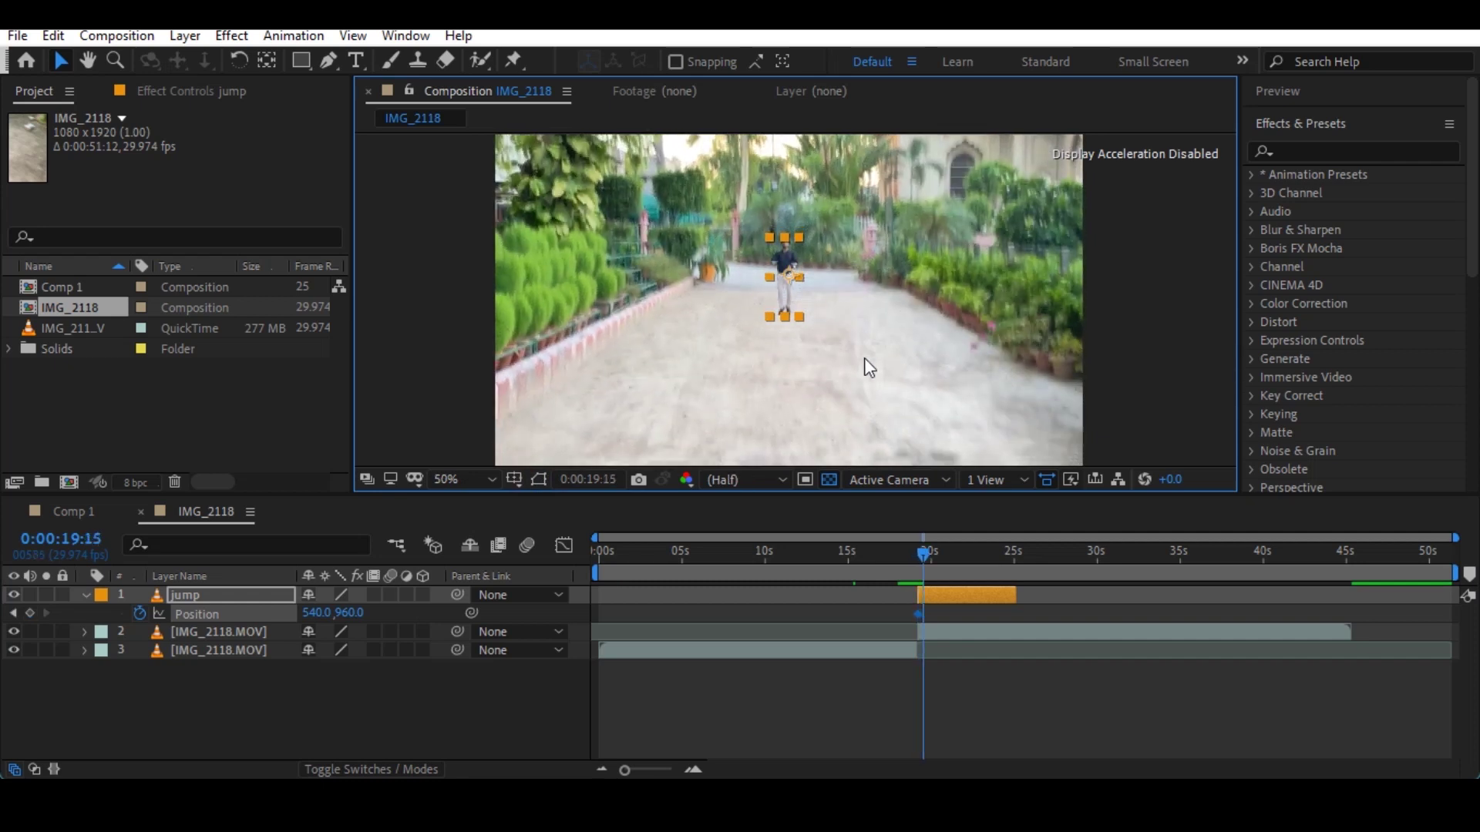
scroll(805, 330, down, 1)
scroll(821, 317, down, 1)
scroll(826, 308, up, 1)
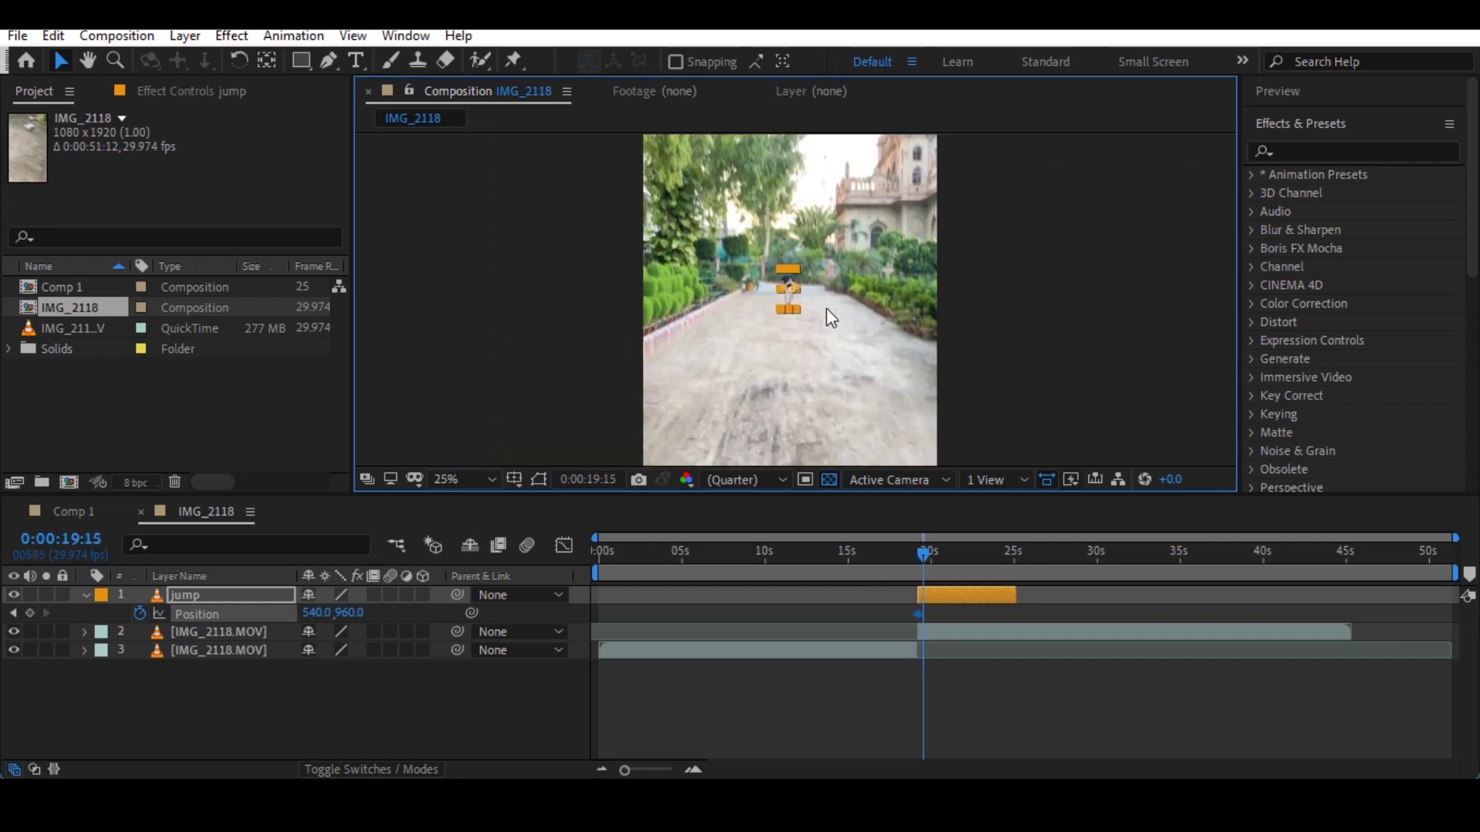
key(h)
drag(843, 315, 841, 342)
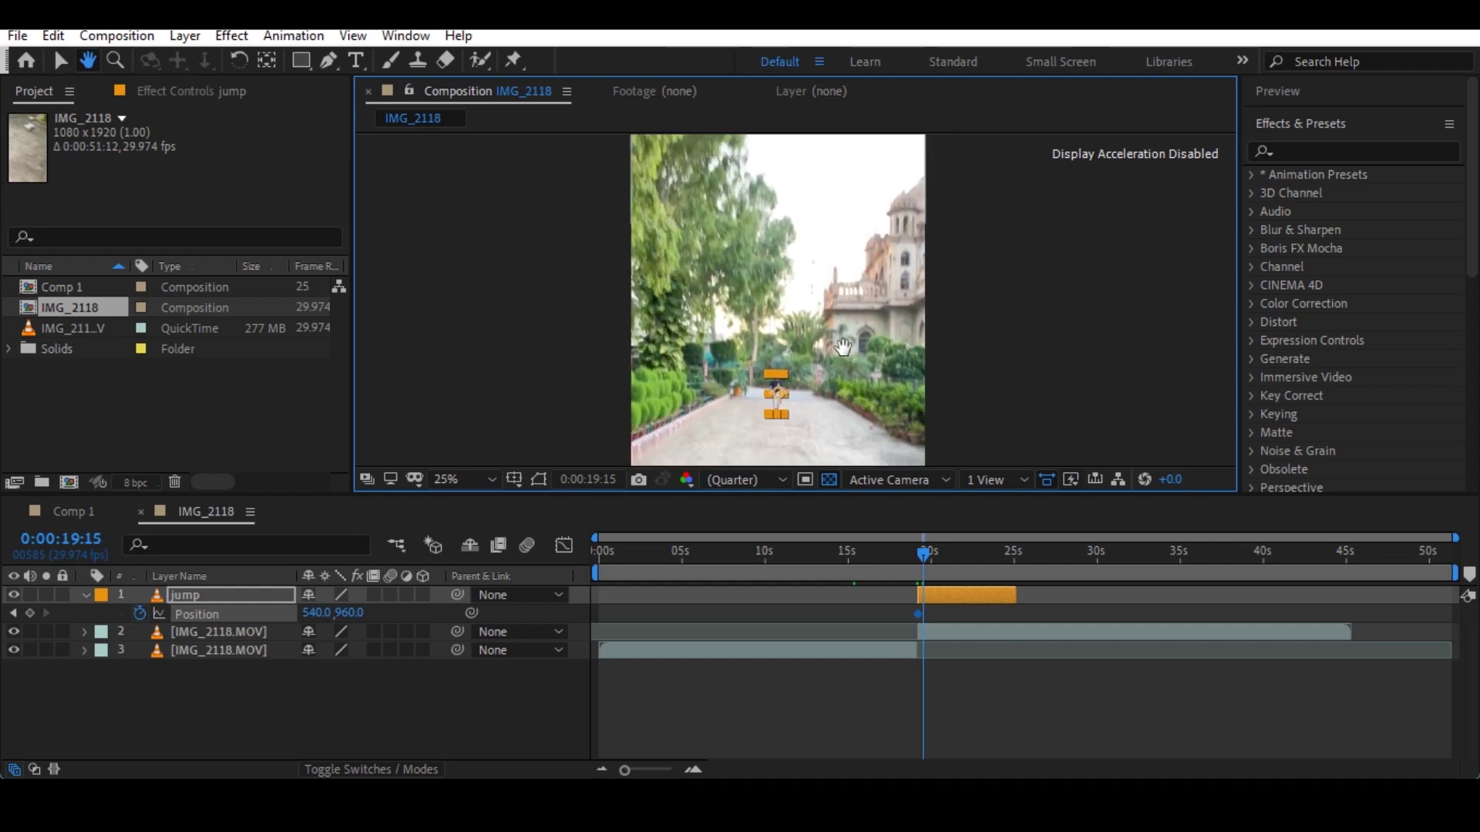
key(comma)
key(v)
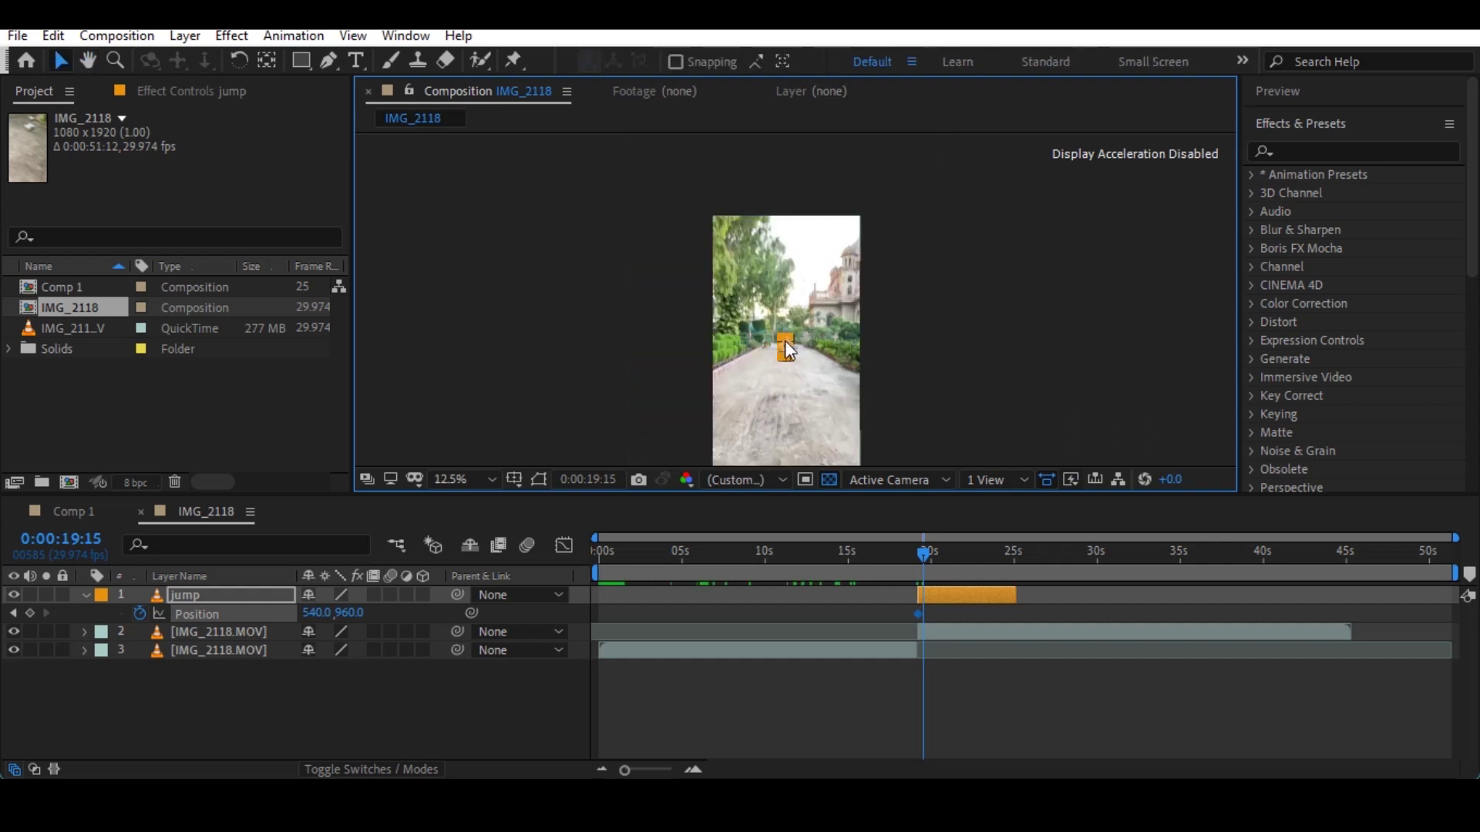
mouse_move(787, 345)
mouse_down()
mouse_move(780, 139)
mouse_move(809, 285)
mouse_move(772, 182)
mouse_up()
key(v)
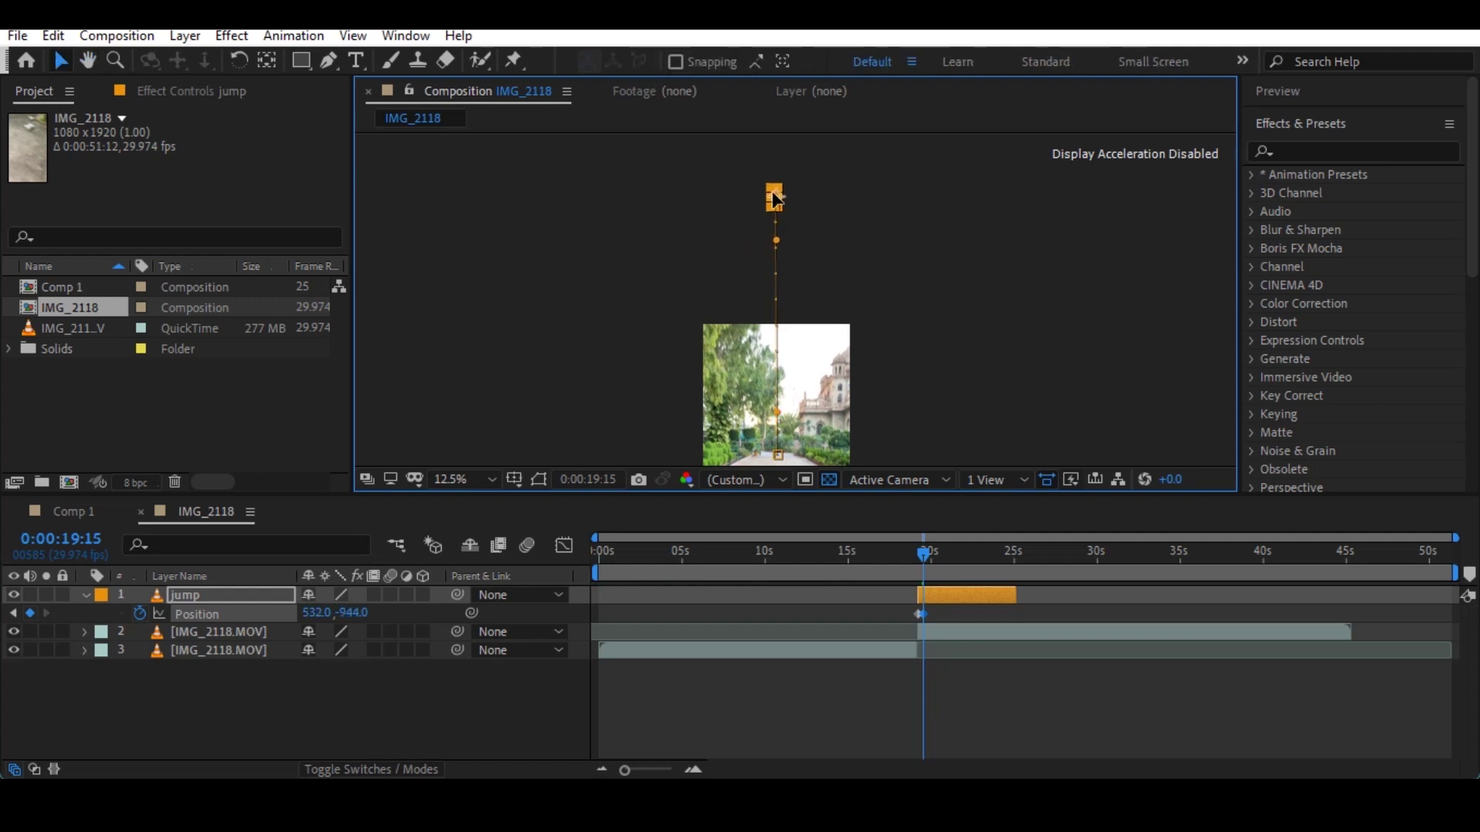
drag(774, 188, 775, 179)
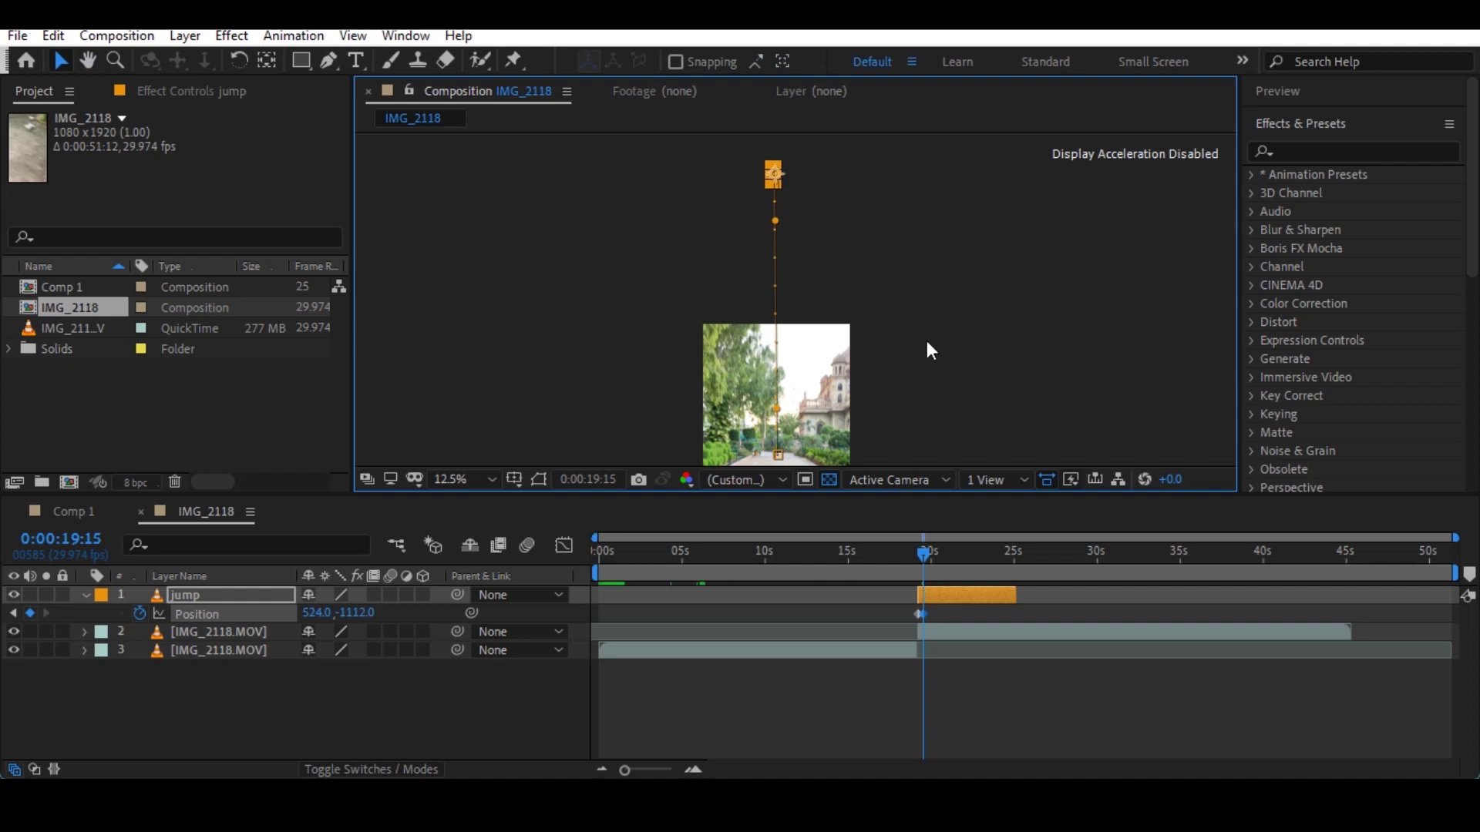
click(927, 340)
Recentre the viewer at 25% and set the current time back to 0:00:18:22.
key(comma)
key(period)
key(h)
drag(840, 401, 840, 332)
key(v)
click(915, 550)
drag(917, 549, 911, 551)
key(period)
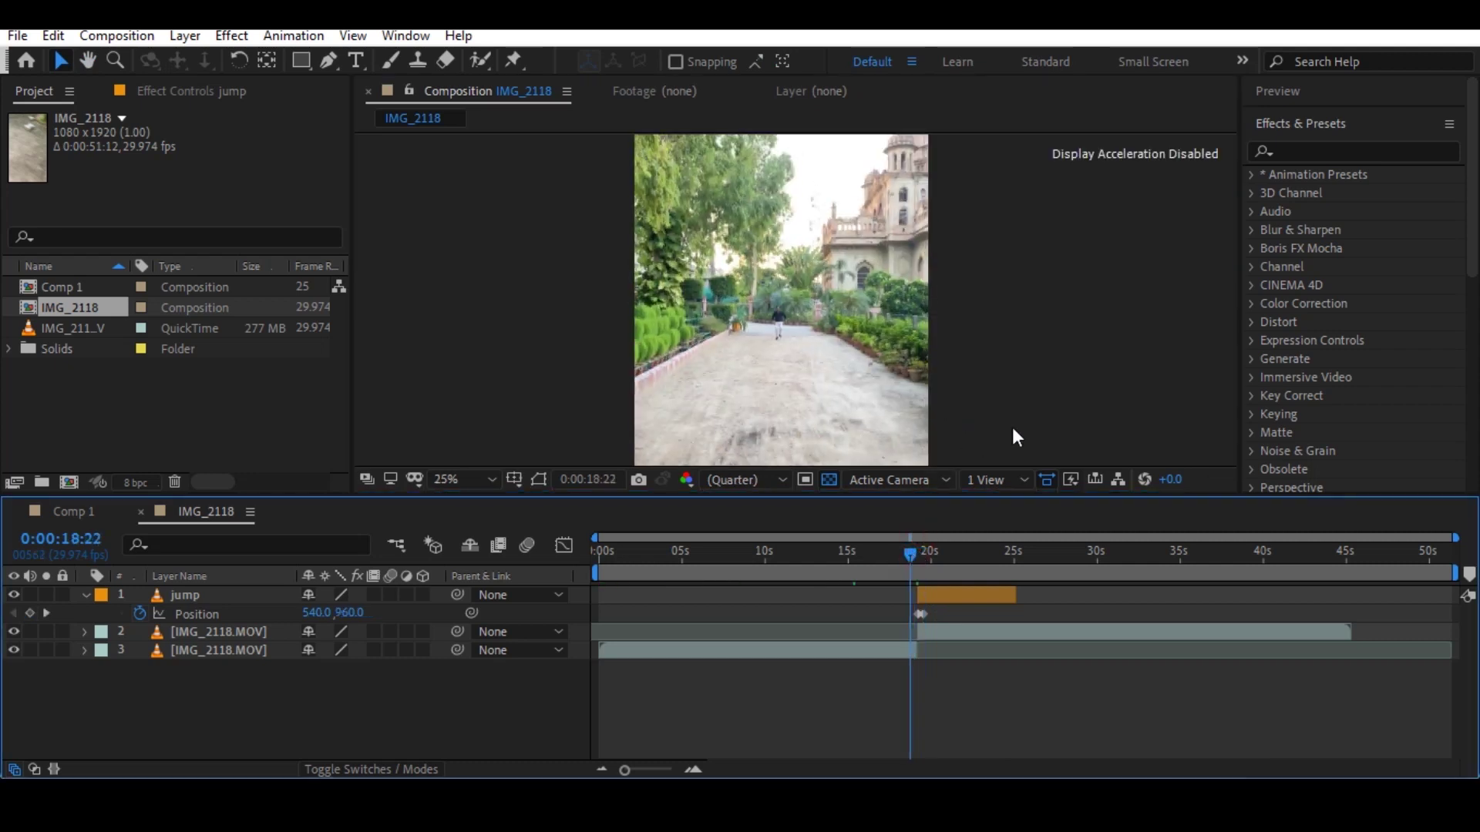
Start the work area at the playhead and check frames around the jump, 18:18 to 20:15.
key(b)
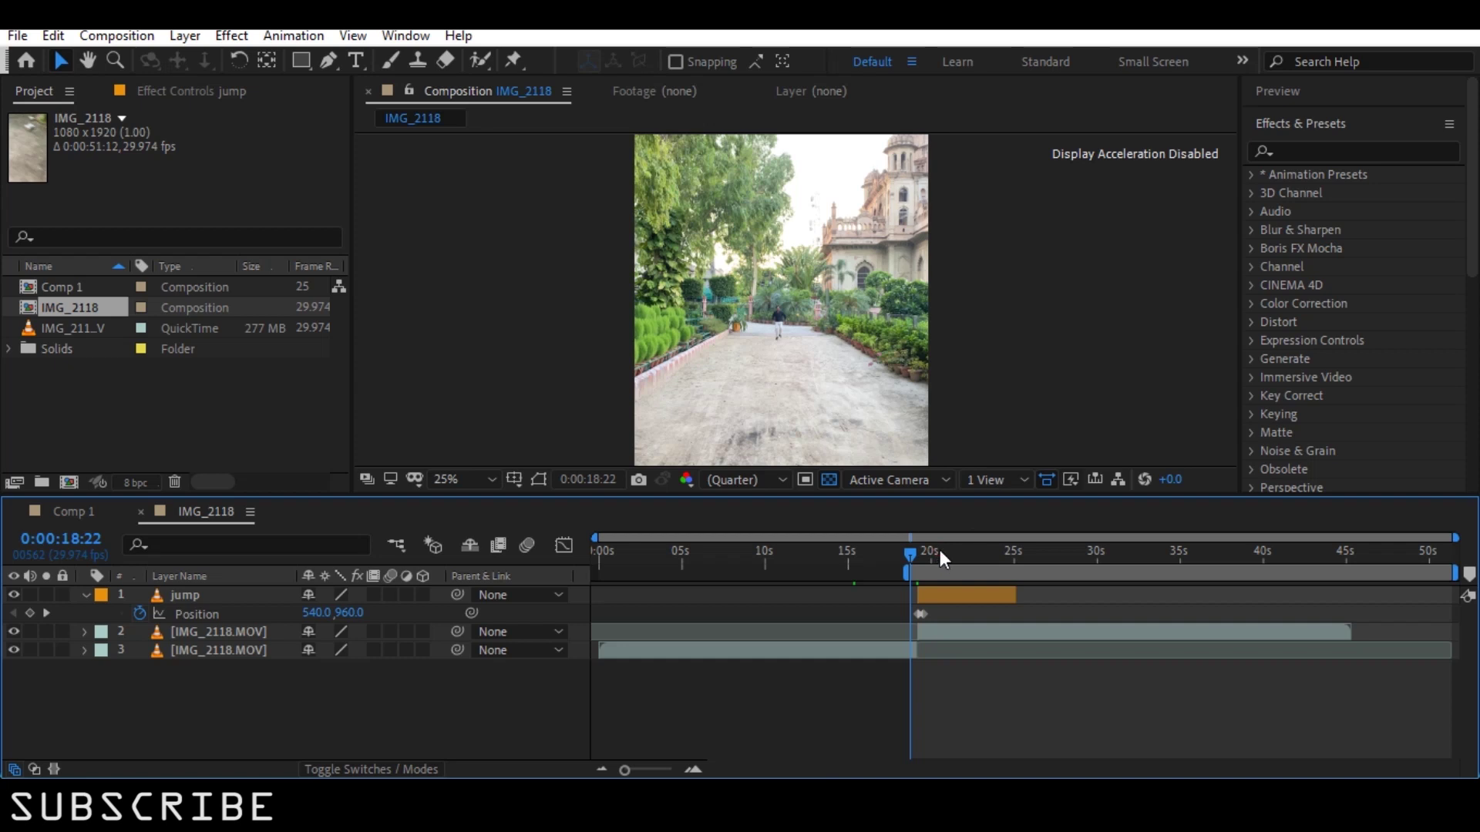
click(939, 551)
click(913, 554)
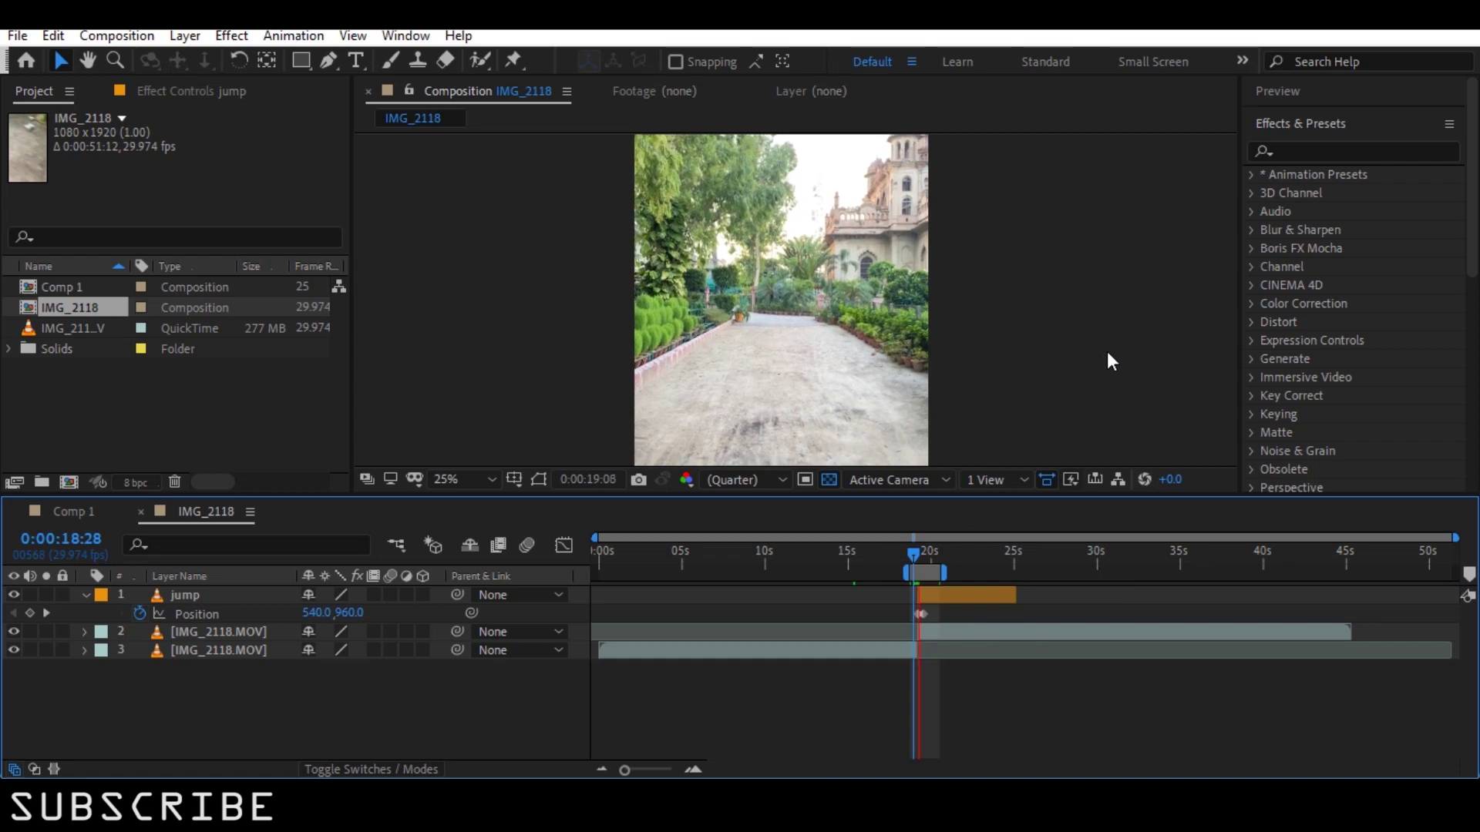
click(917, 555)
click(908, 551)
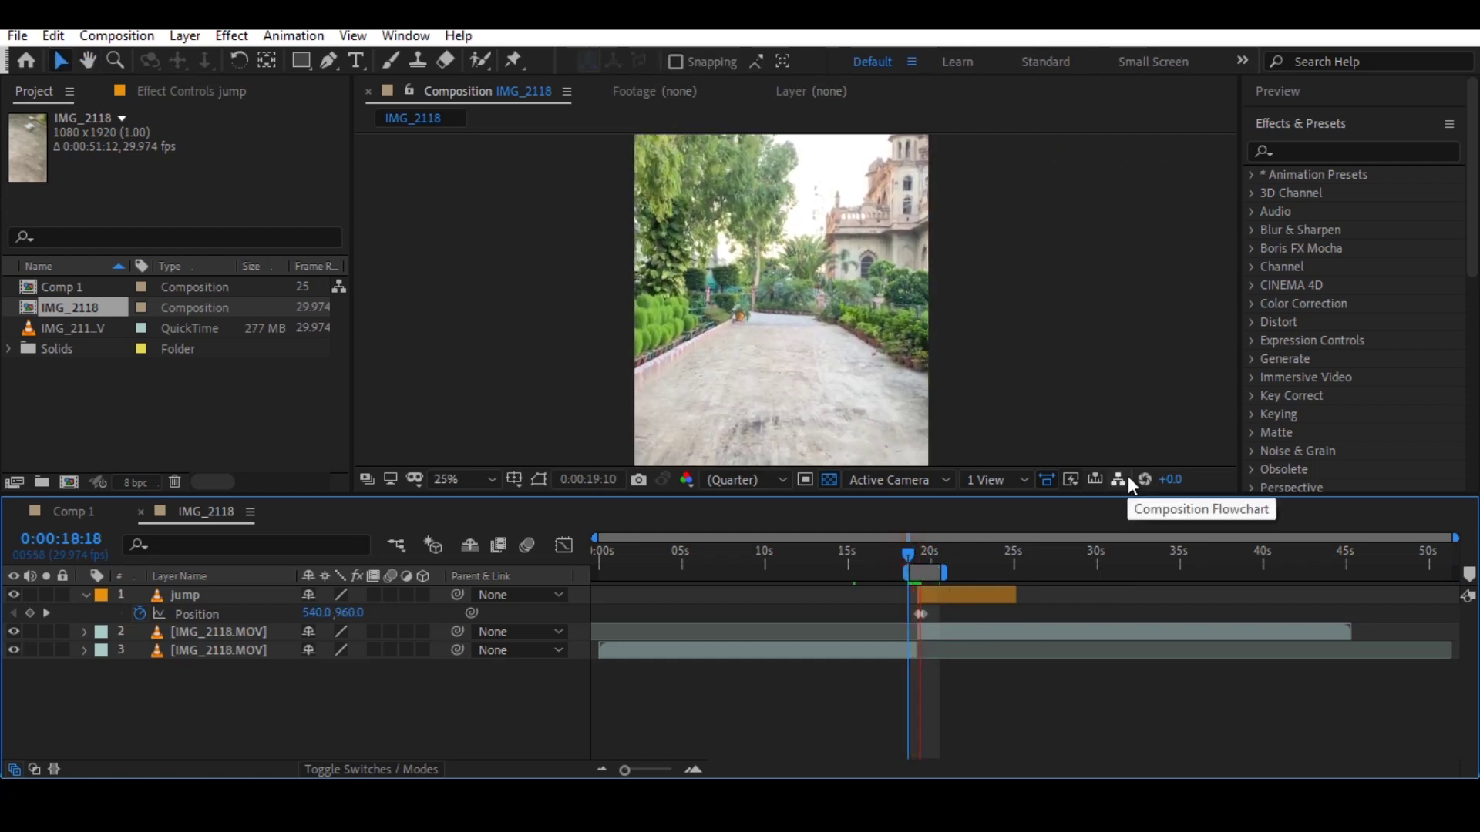
click(912, 552)
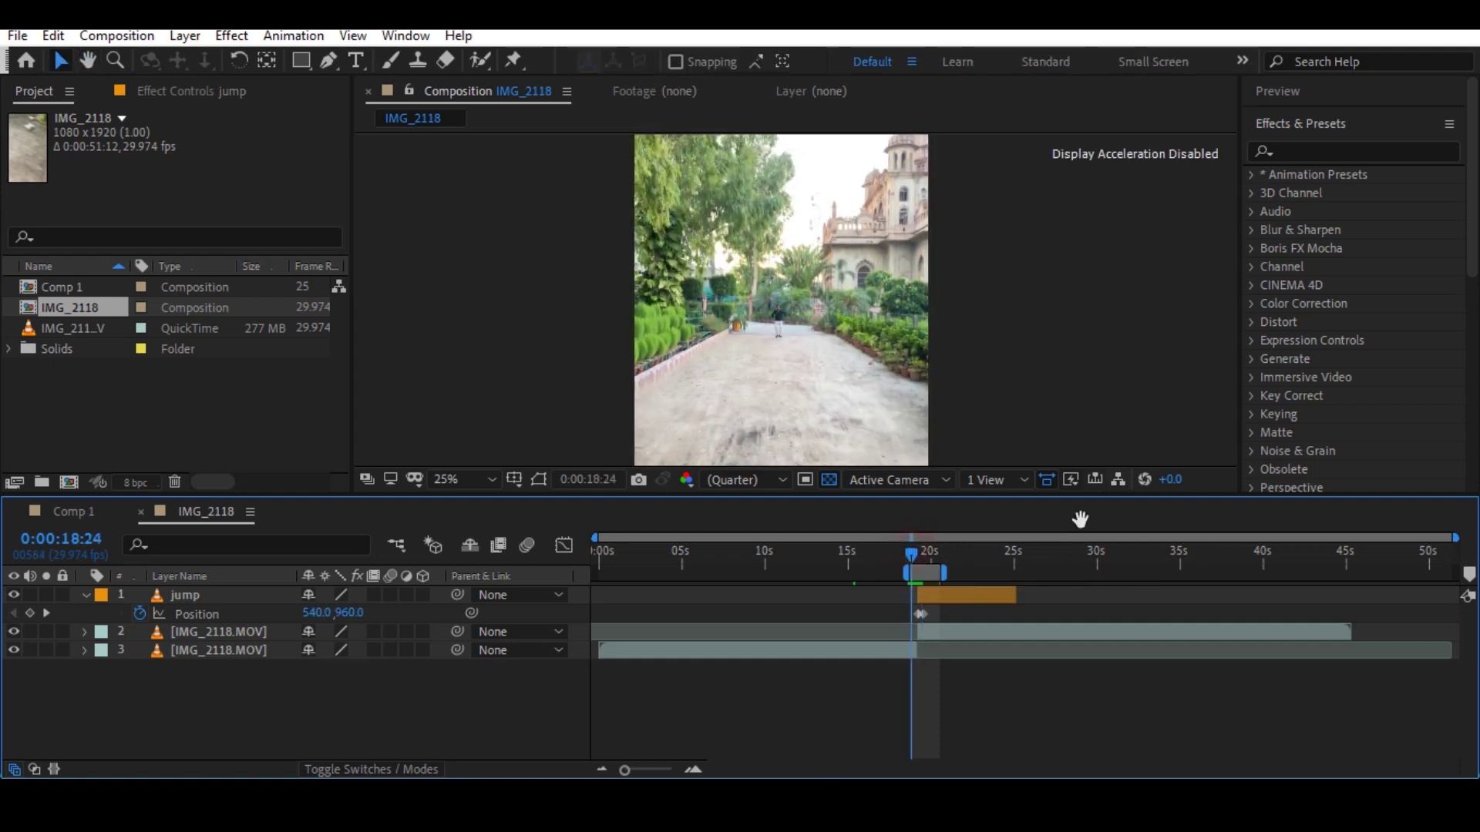
Preview the upward flight twice from around 0:00:18:22, then park at 0:00:19:06.
key(space)
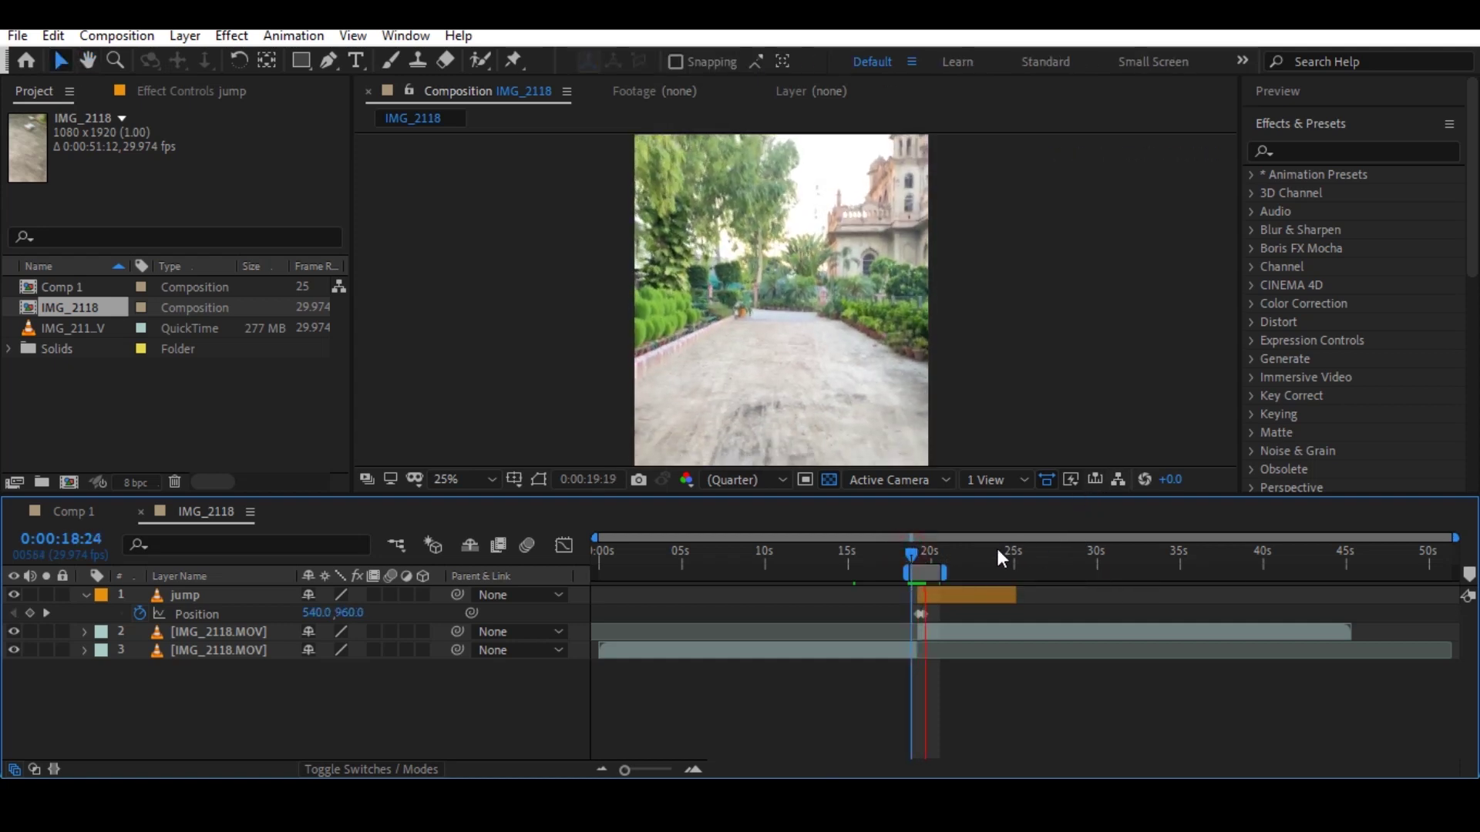
key(space)
click(910, 552)
key(space)
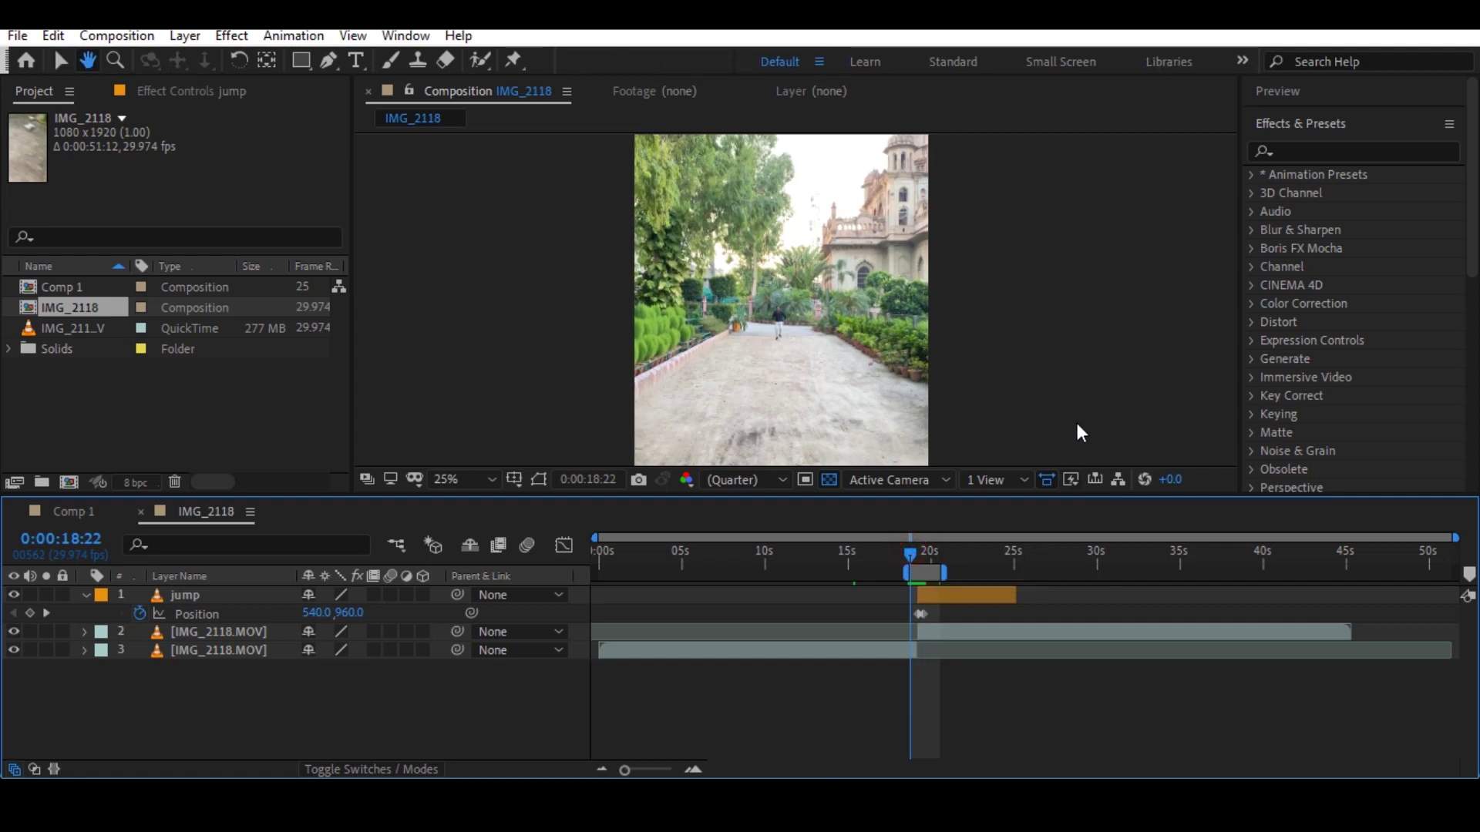
key(space)
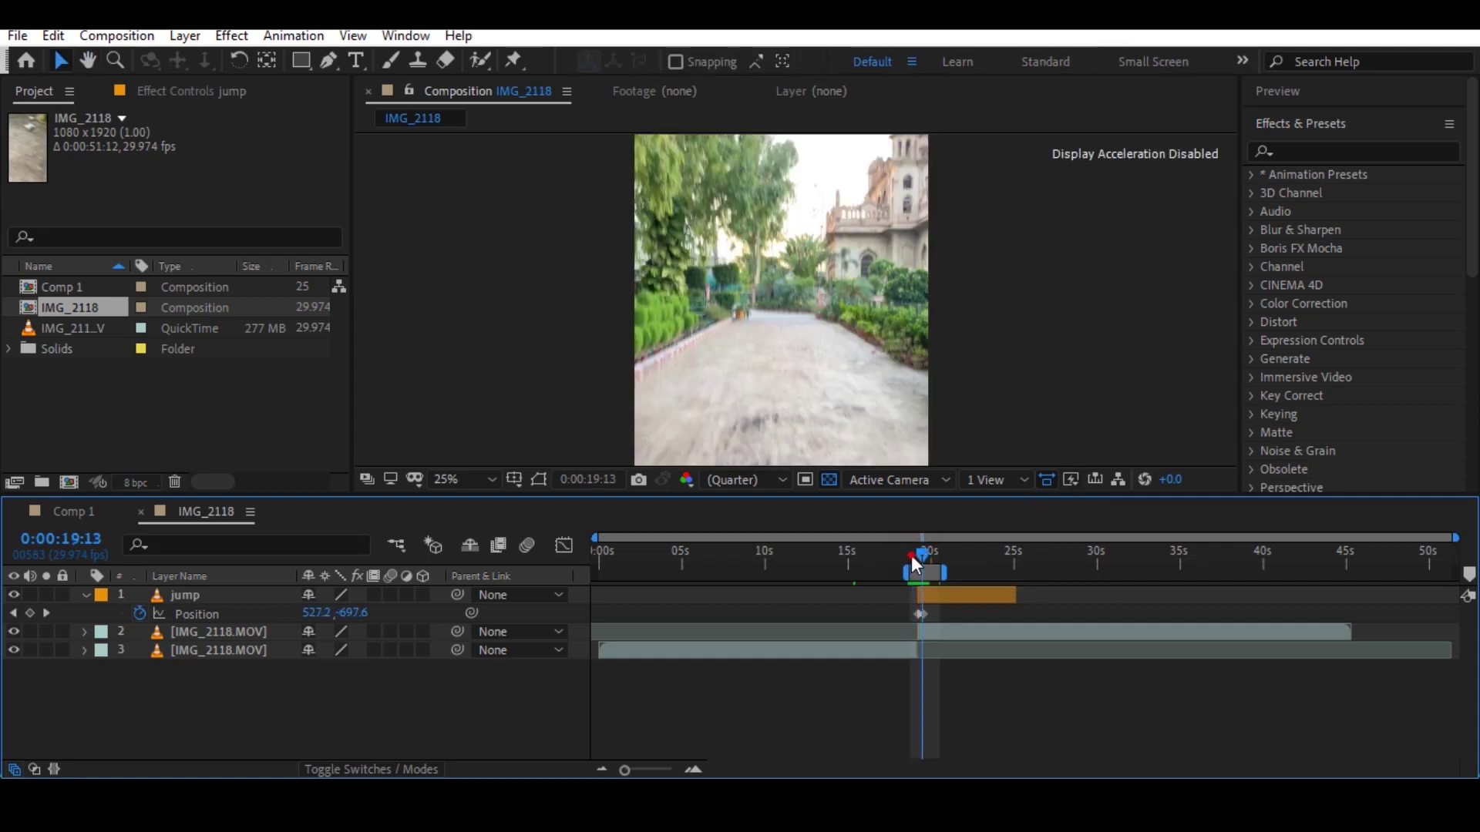
click(916, 565)
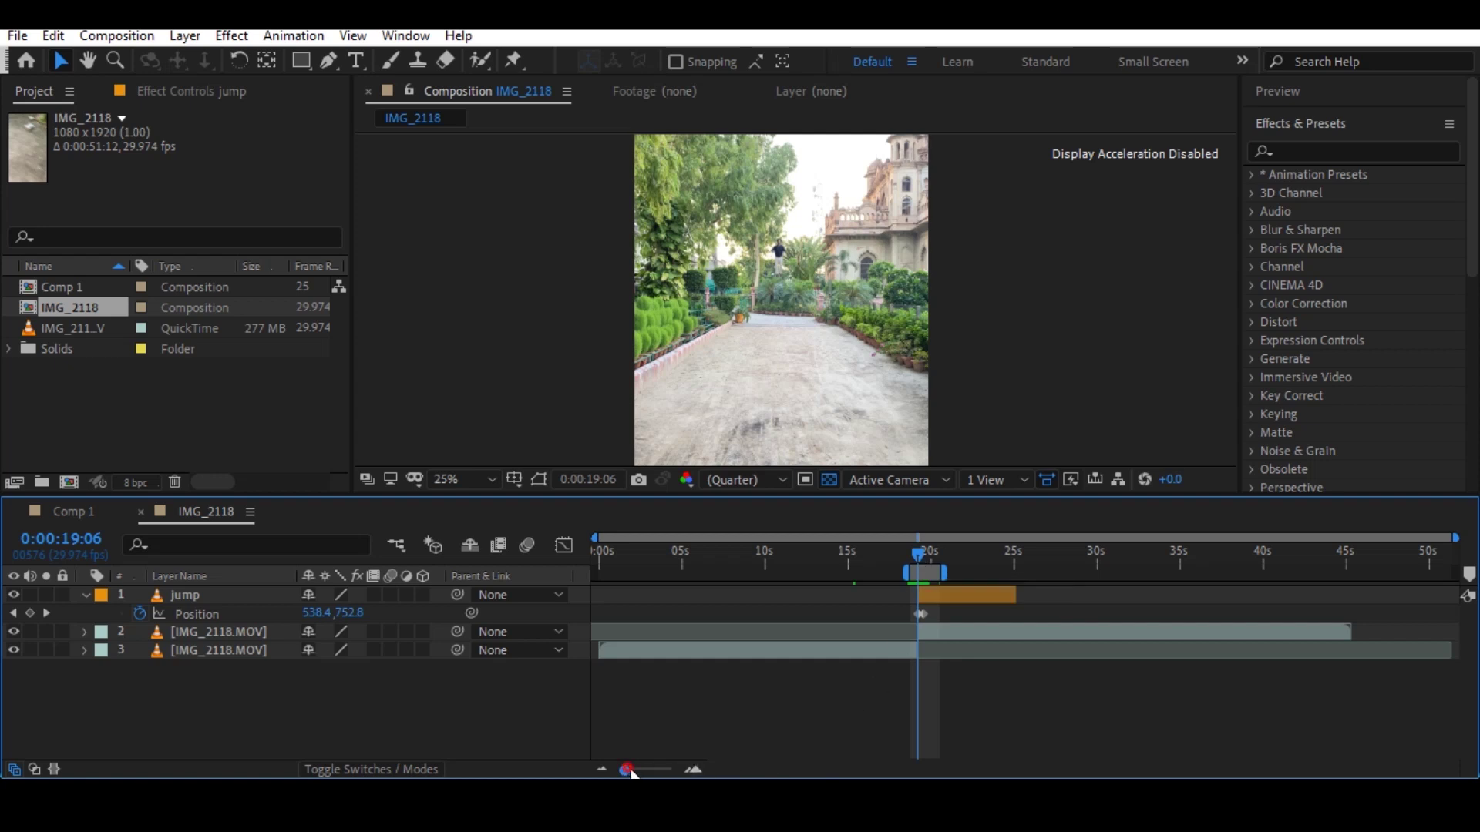
Zoom the timeline to frame level, preview the jump, and trim layer 2's in-point a few frames later.
drag(635, 764, 666, 765)
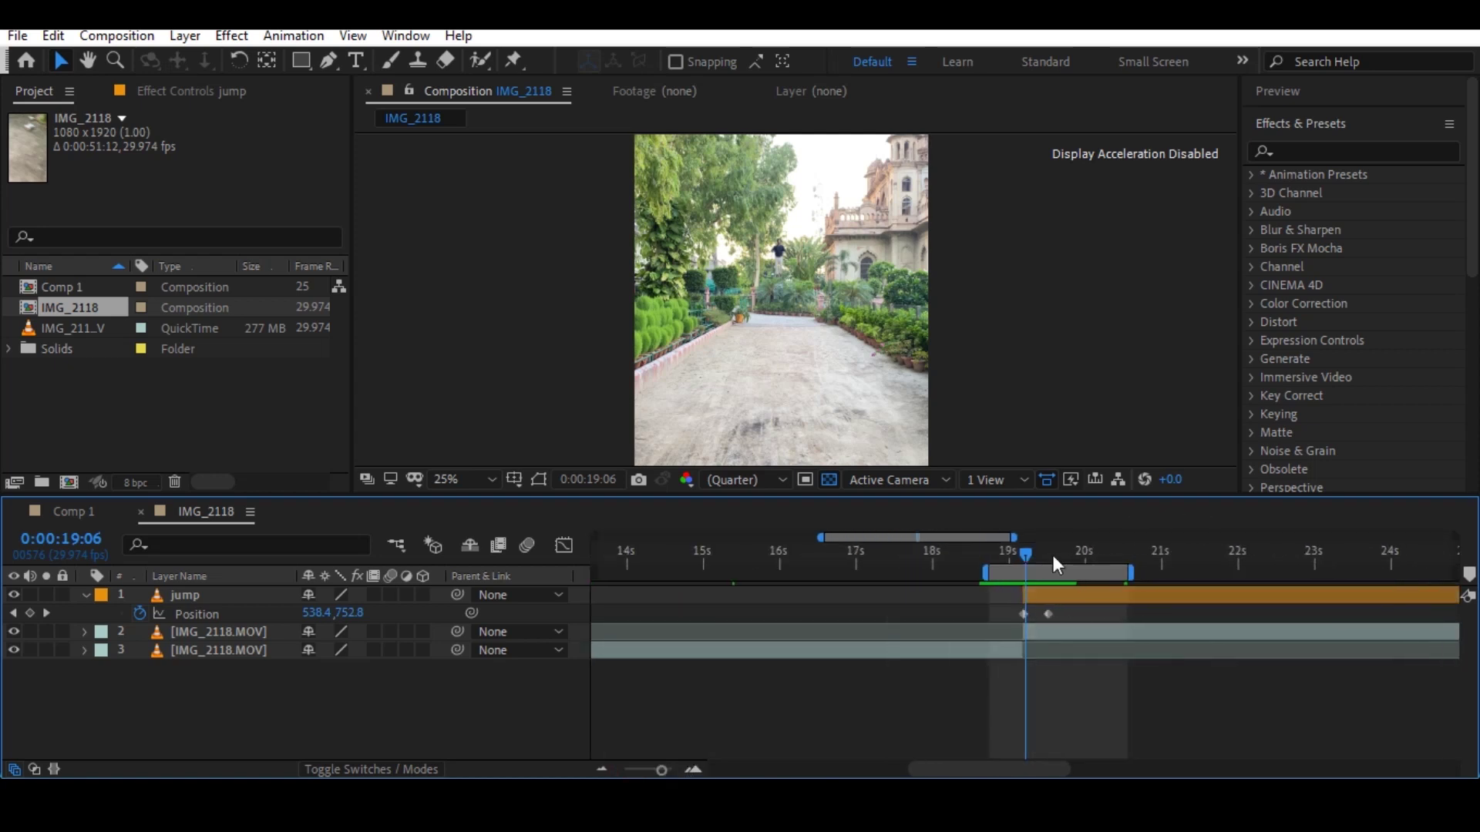
drag(1022, 561, 1017, 548)
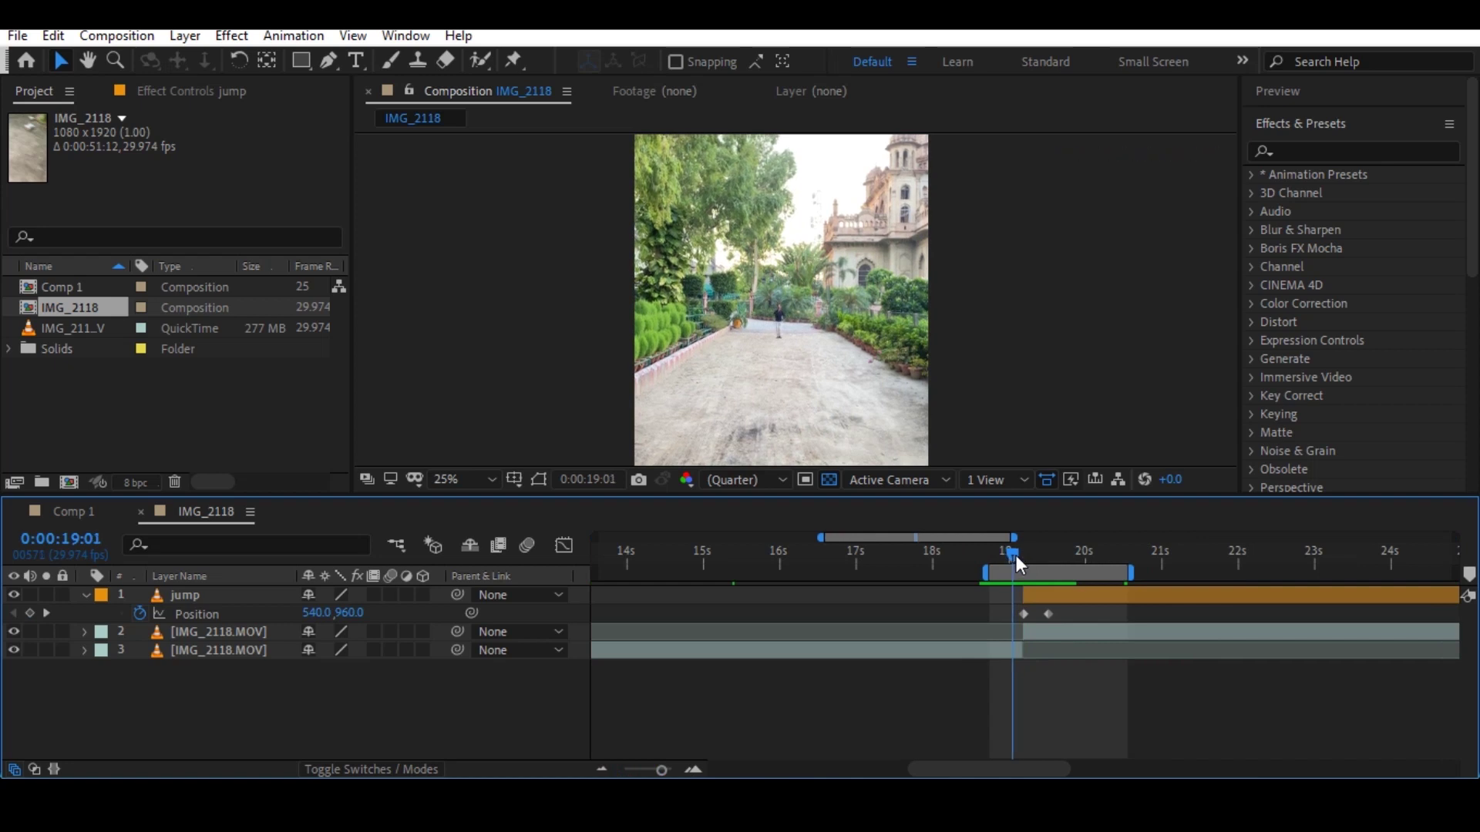
key(Page_Down)
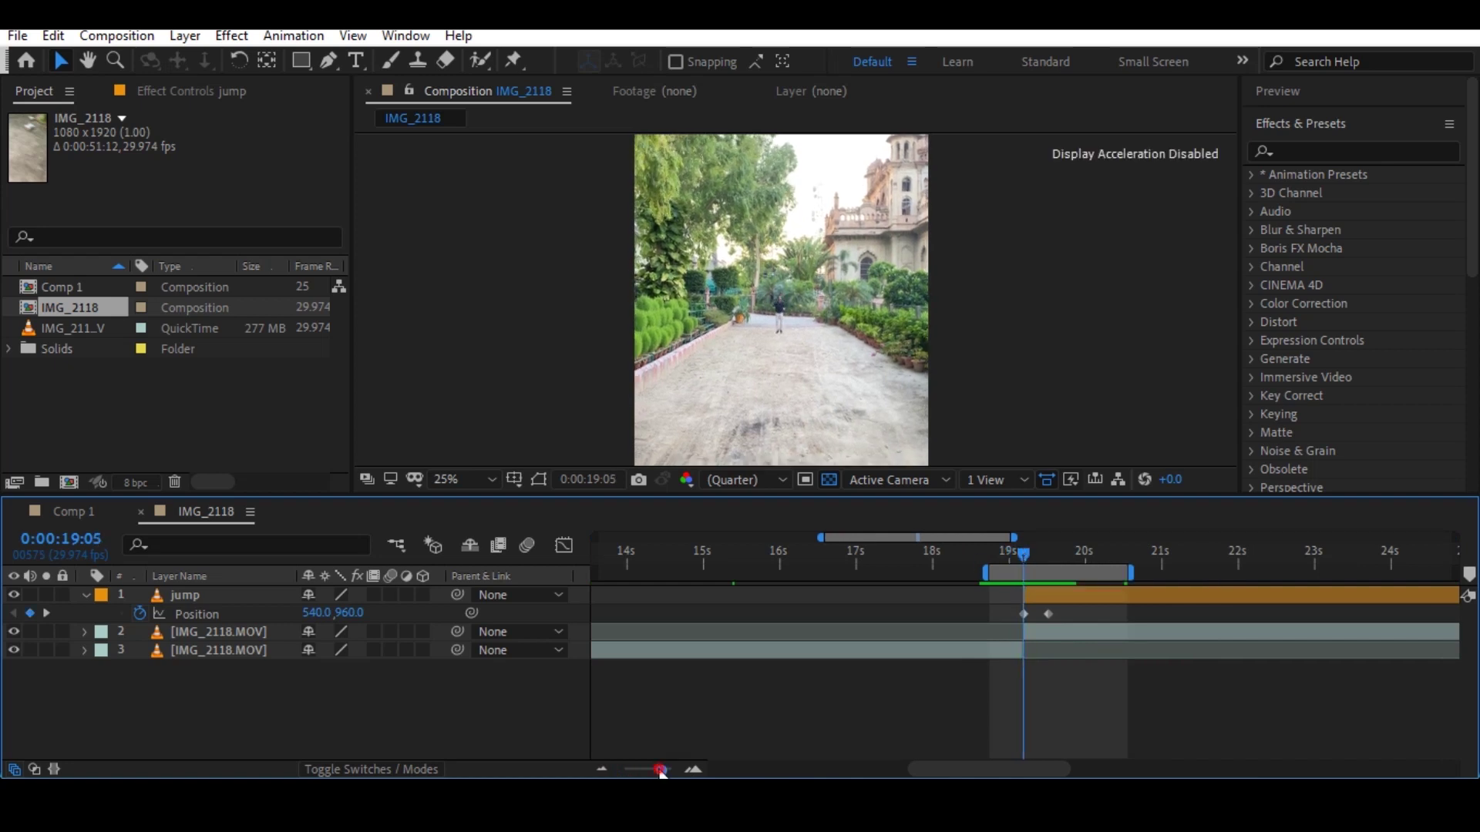
drag(661, 771, 669, 771)
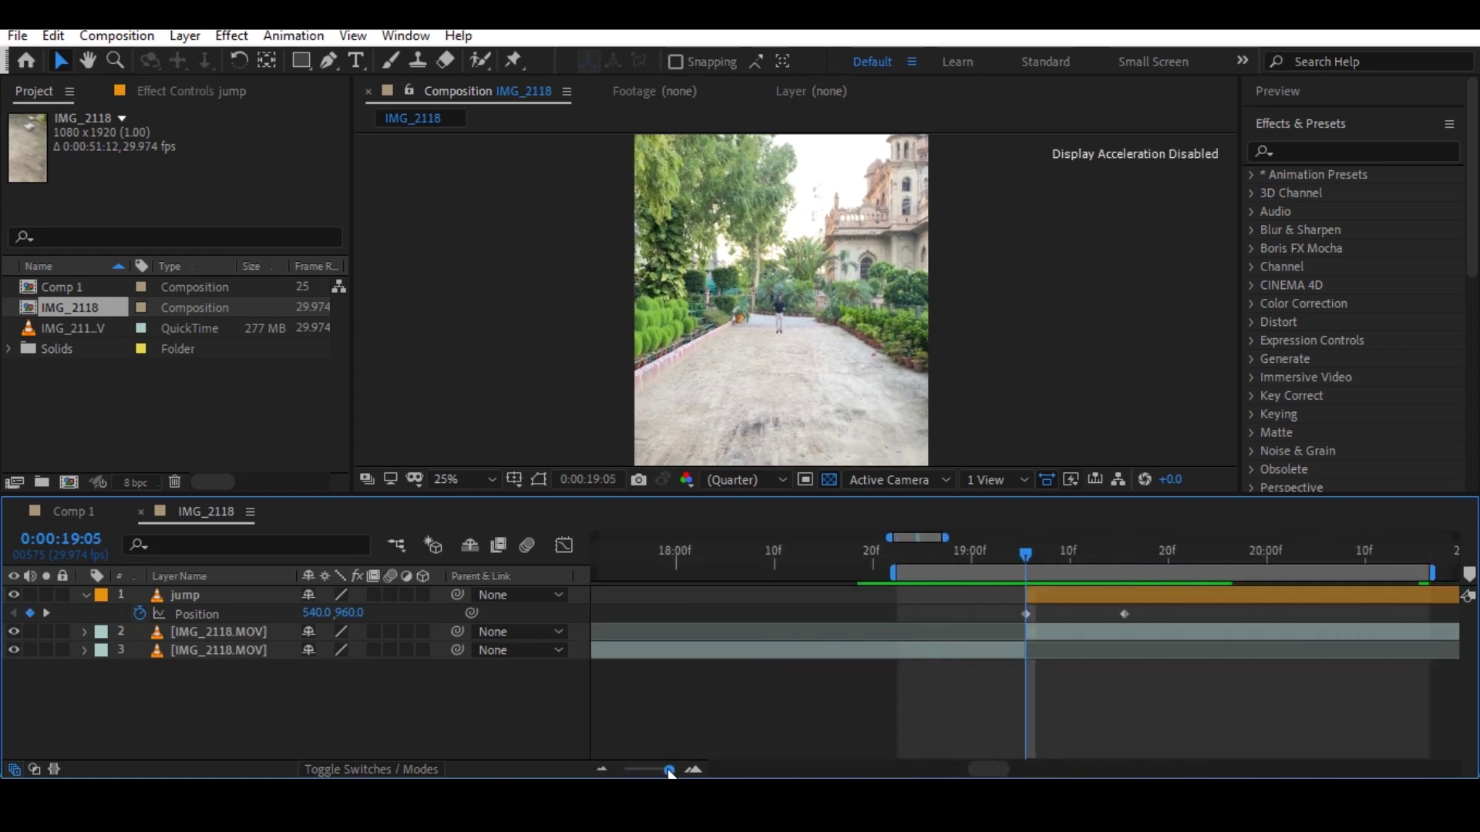
key(ctrl+Down)
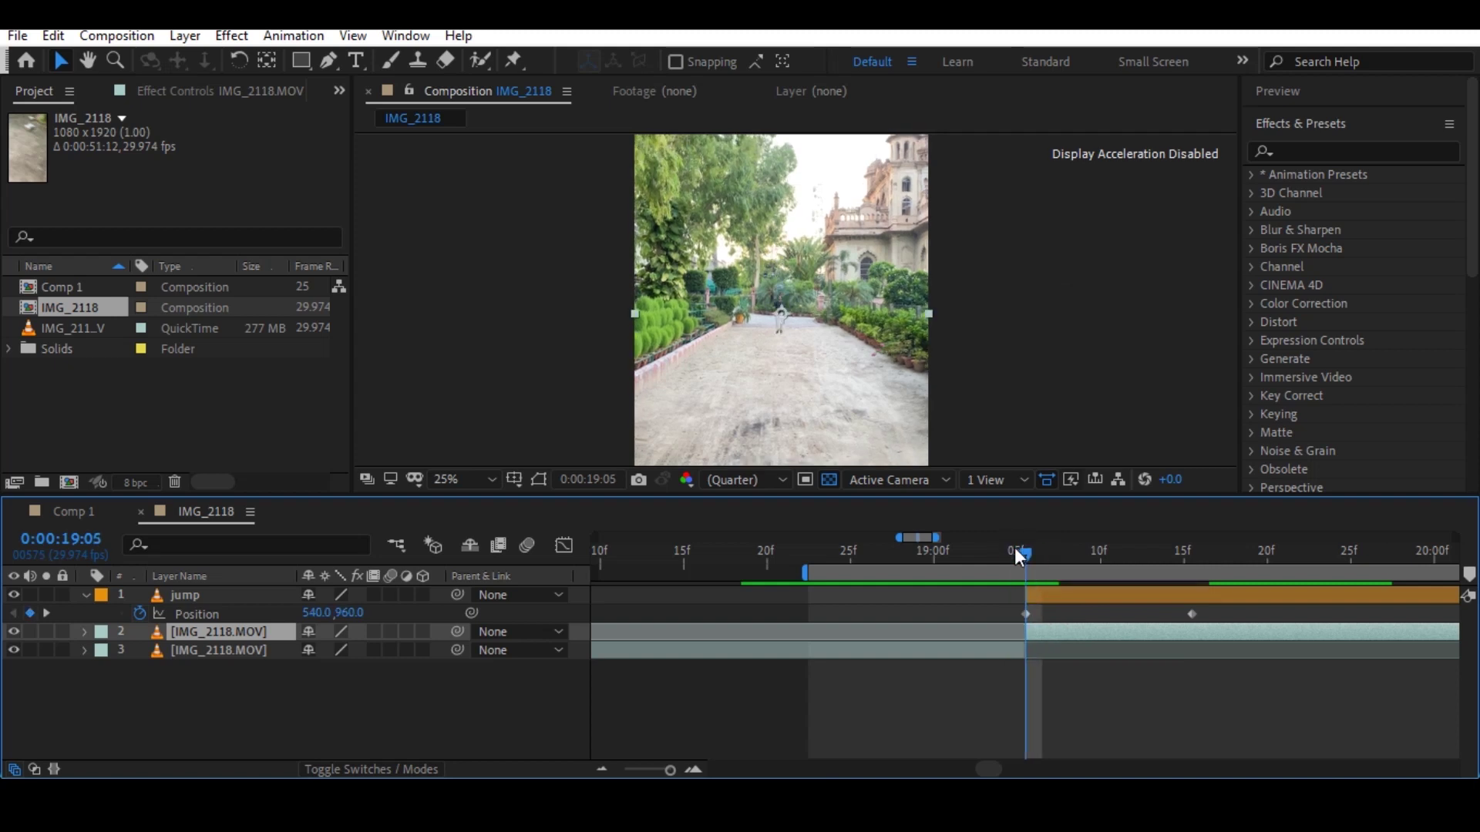
key(space)
mouse_move(1014, 547)
mouse_down()
mouse_move(1193, 580)
mouse_move(1168, 582)
mouse_up()
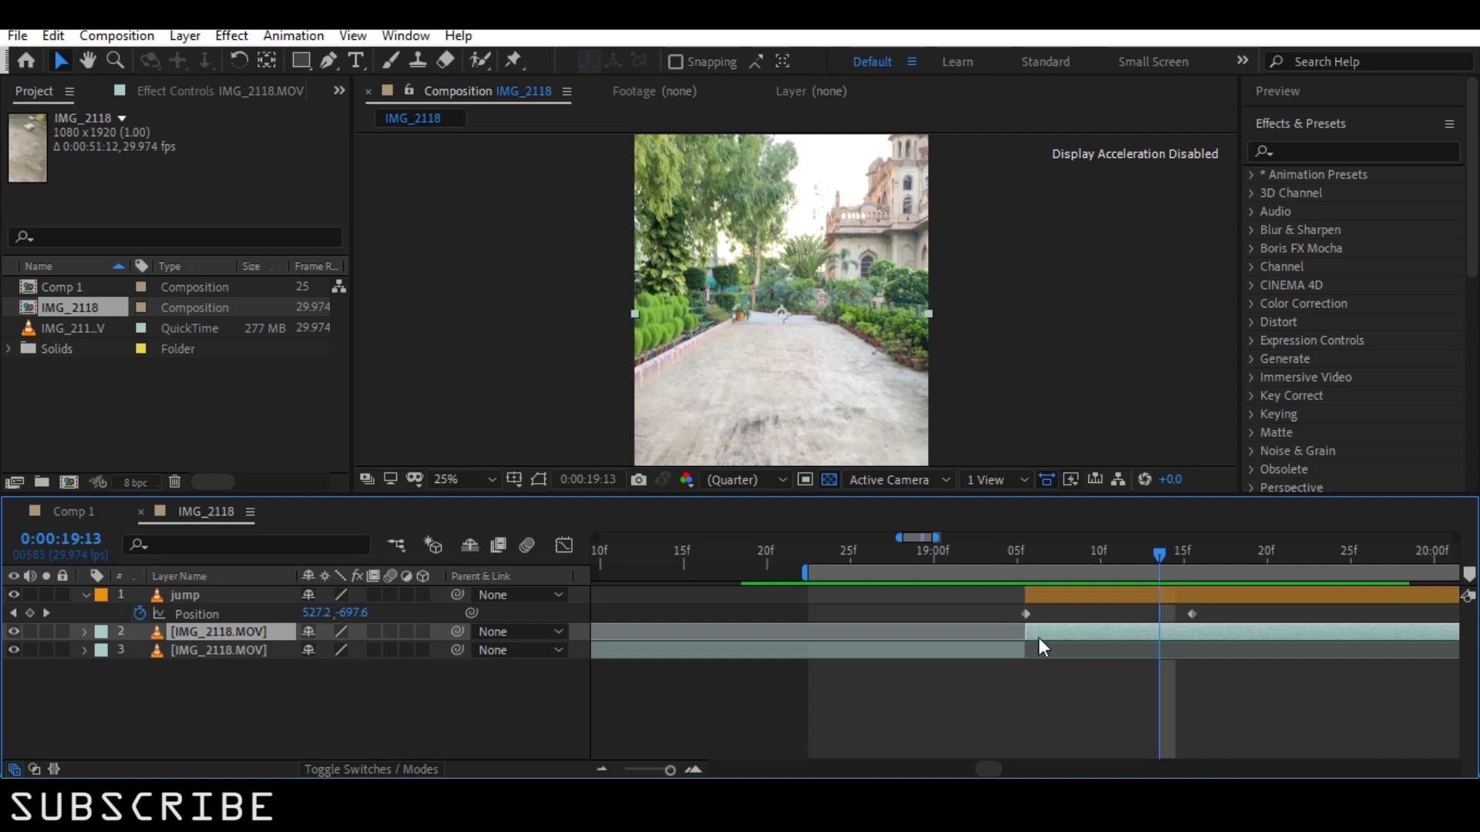
mouse_move(1102, 645)
mouse_down()
mouse_move(1126, 641)
mouse_move(1077, 629)
mouse_up()
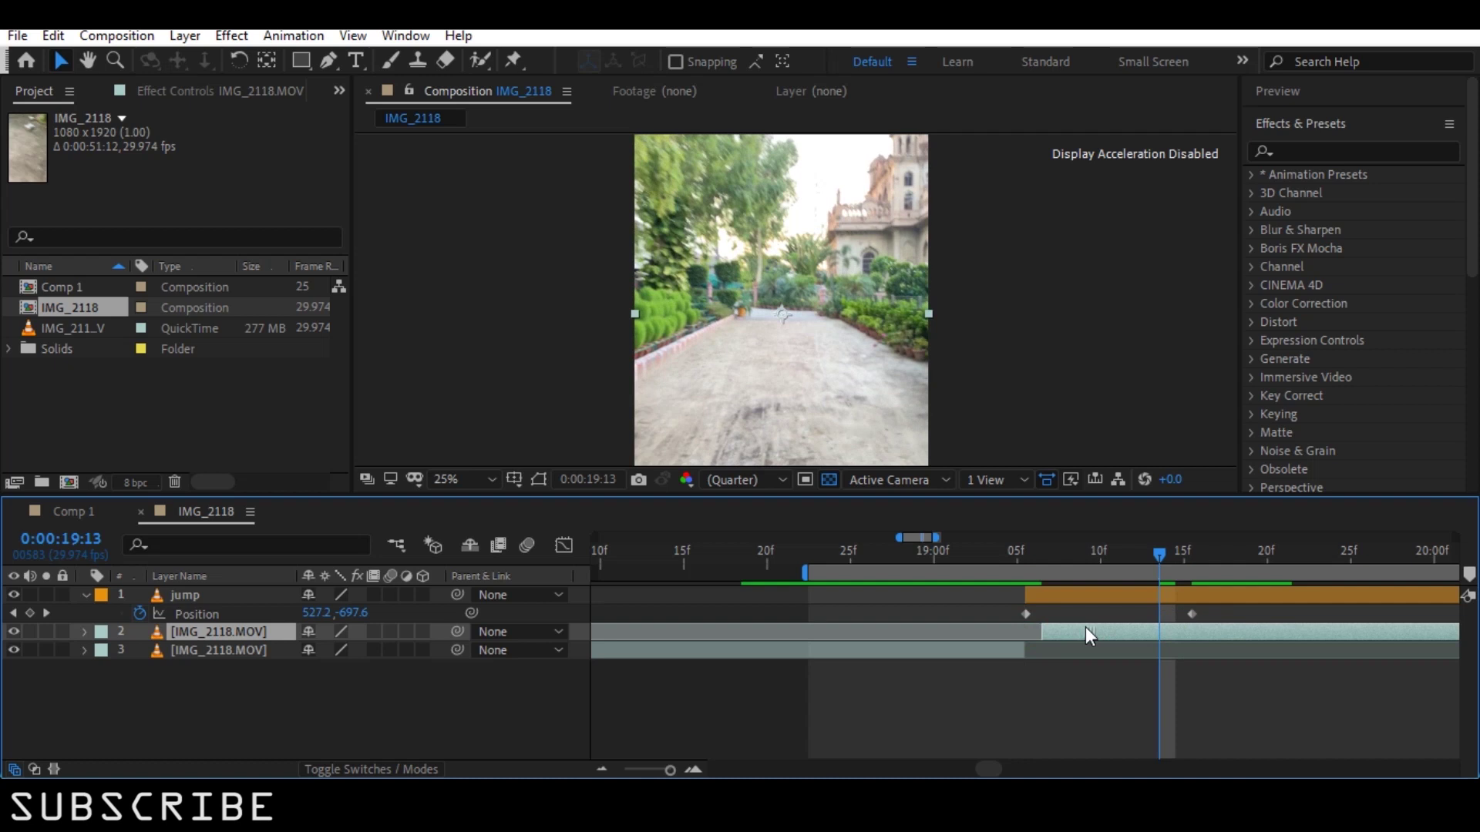
Preview the trimmed jump from 19:03 and stop at 19:05.
click(992, 552)
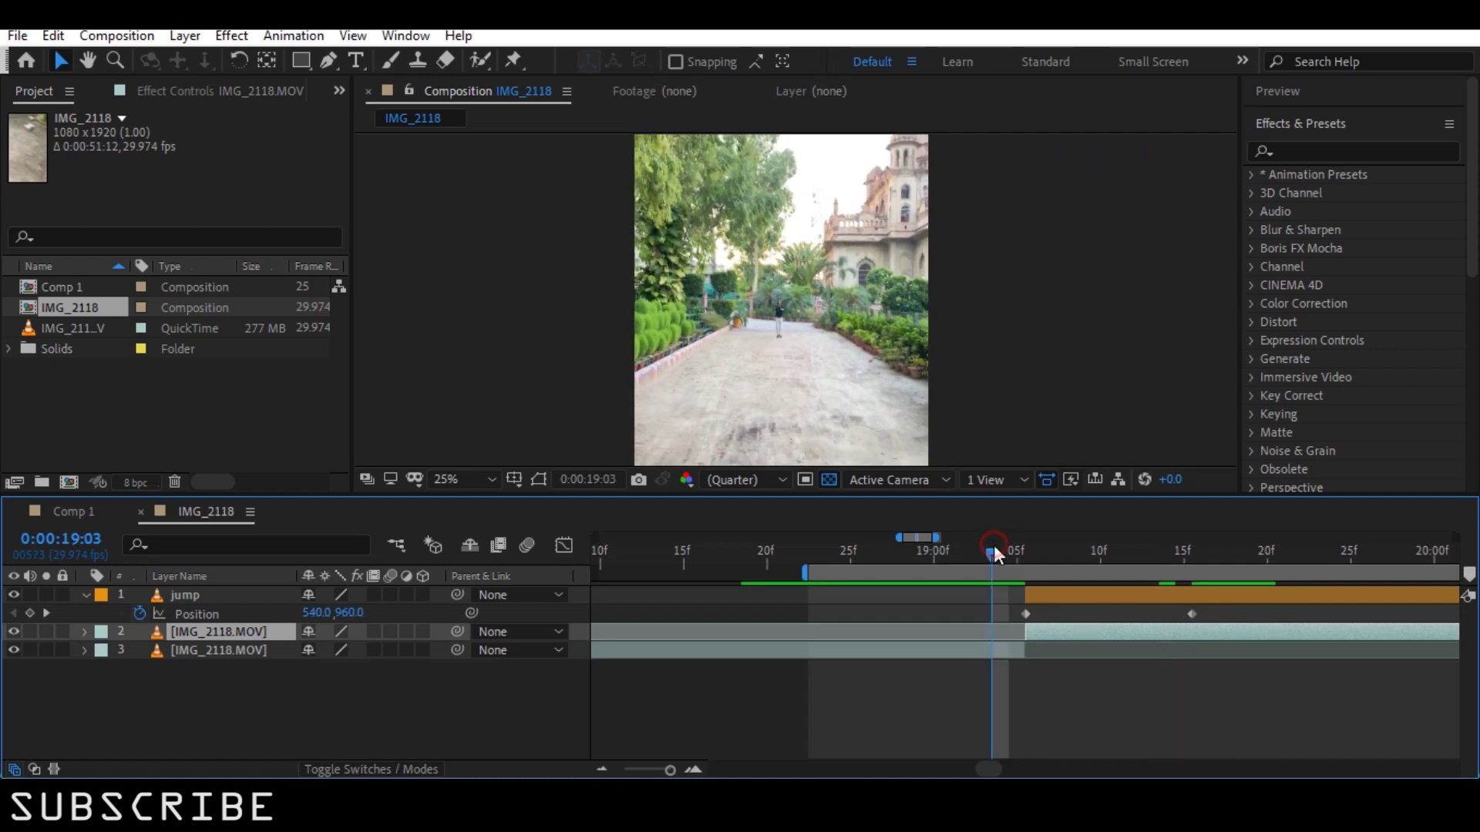
key(space)
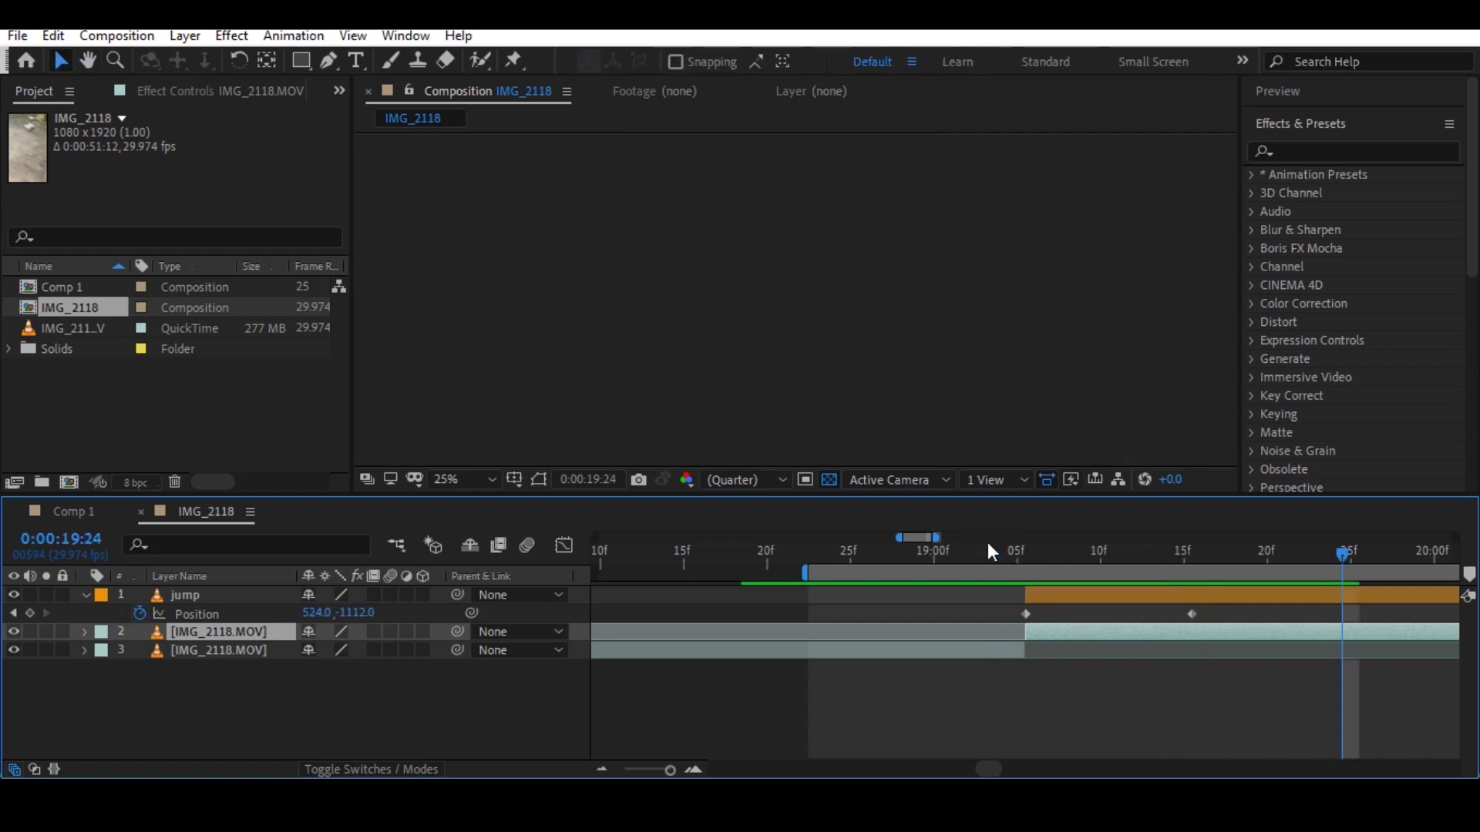
drag(1000, 553, 1040, 553)
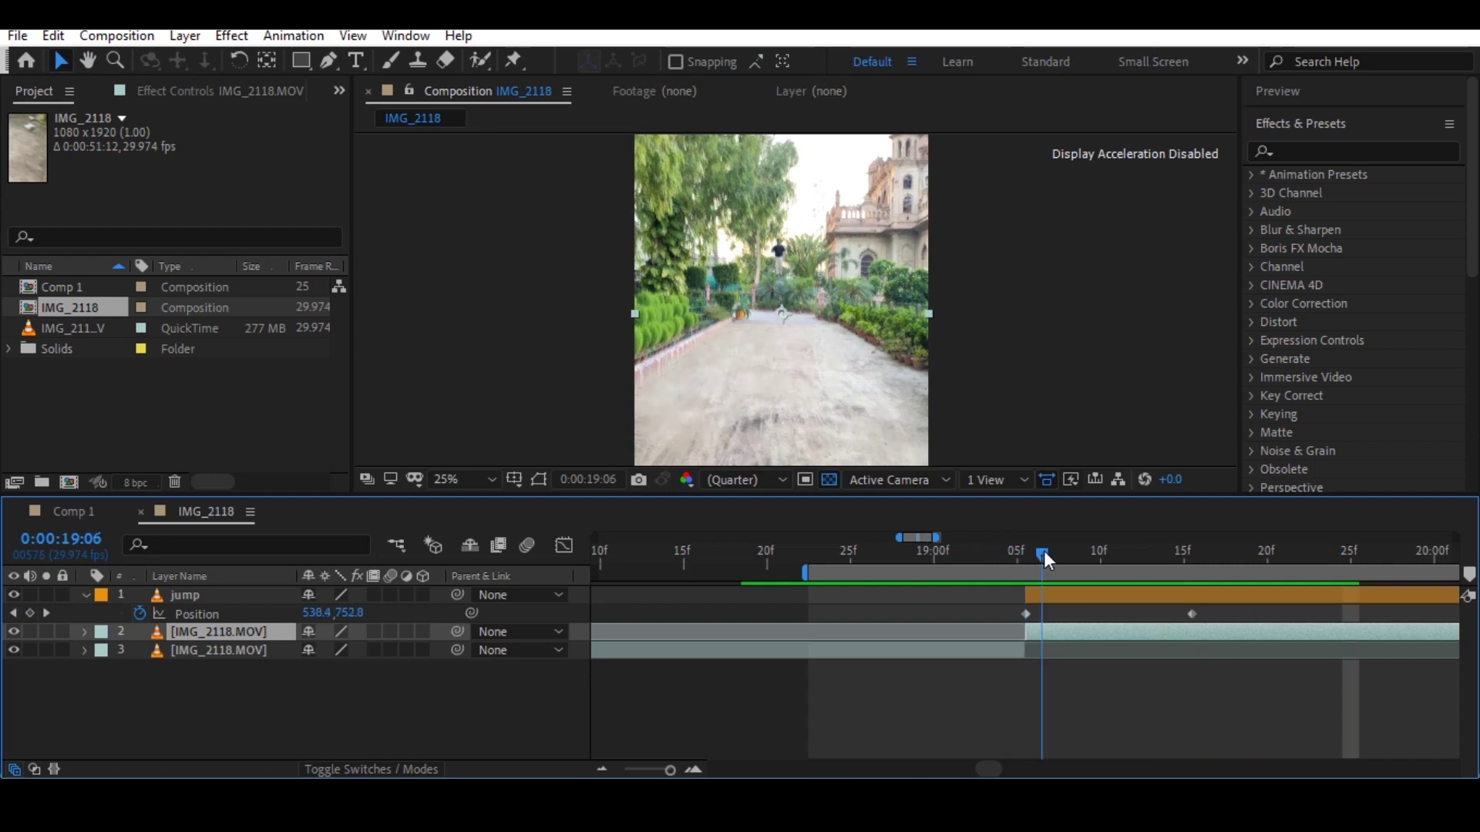
Enable motion blur on the jump layer and the composition, then preview from 19:01.
click(1099, 595)
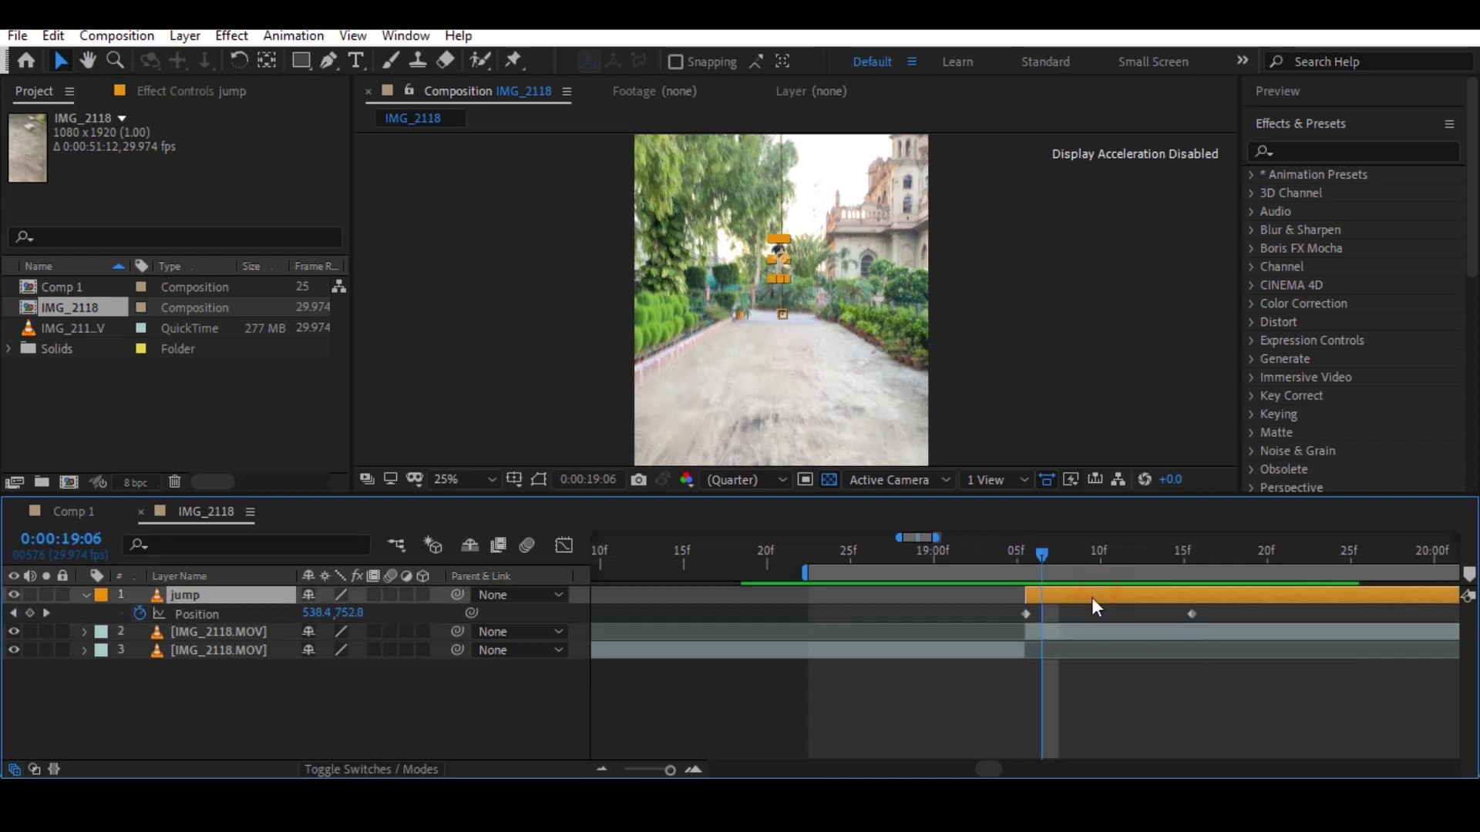
click(390, 595)
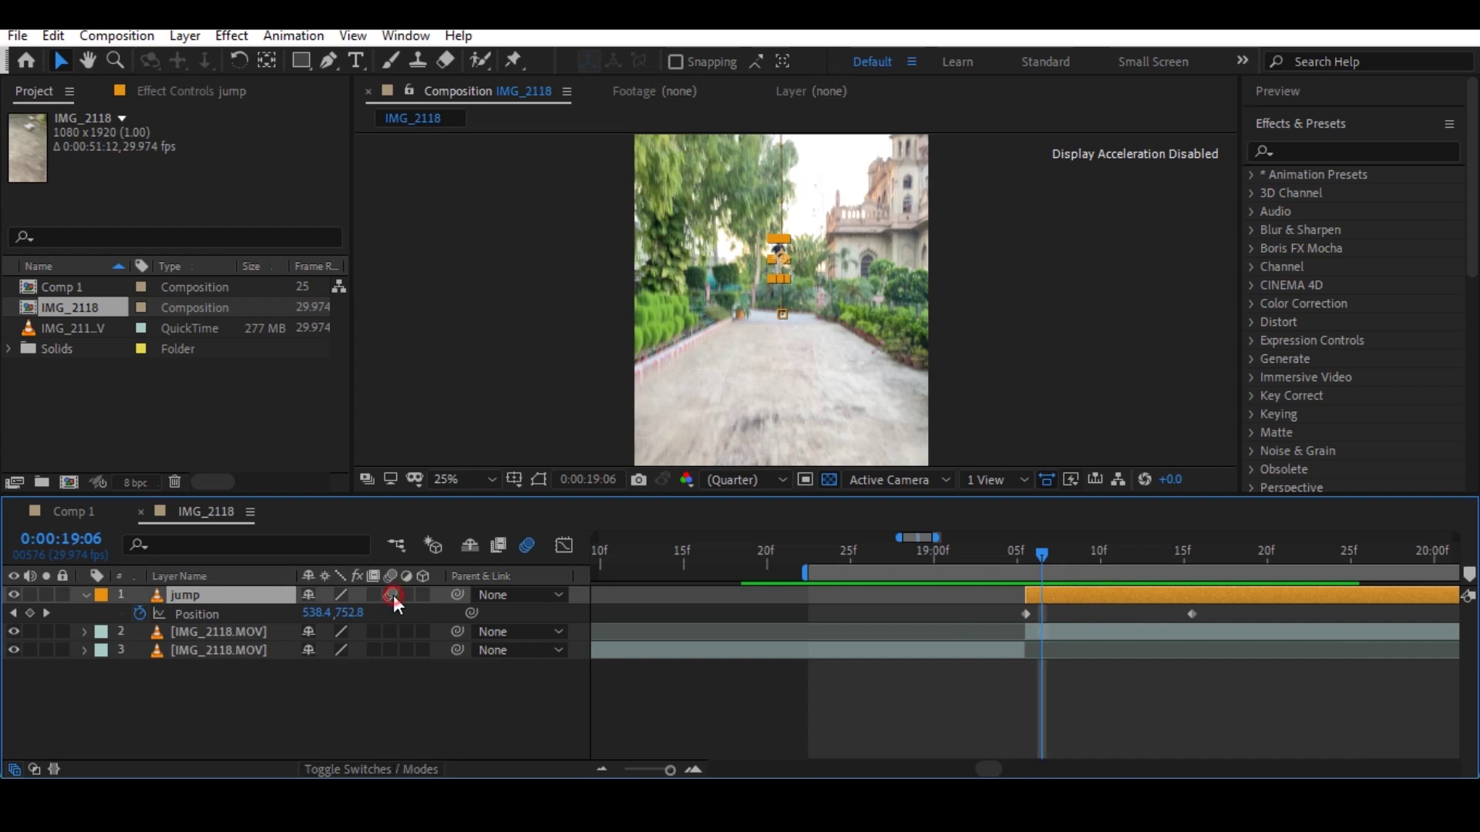
click(507, 710)
click(960, 555)
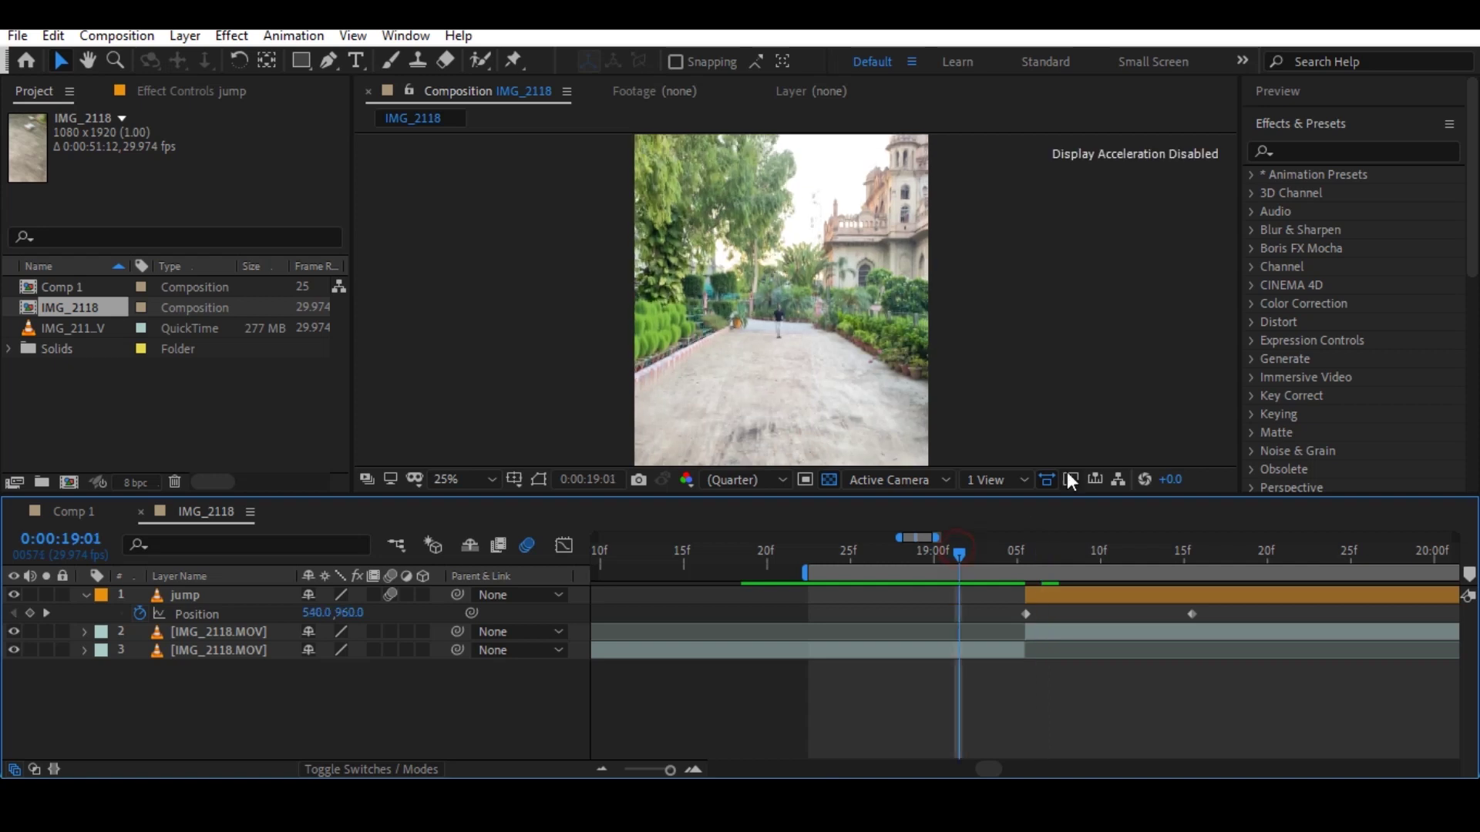
key(space)
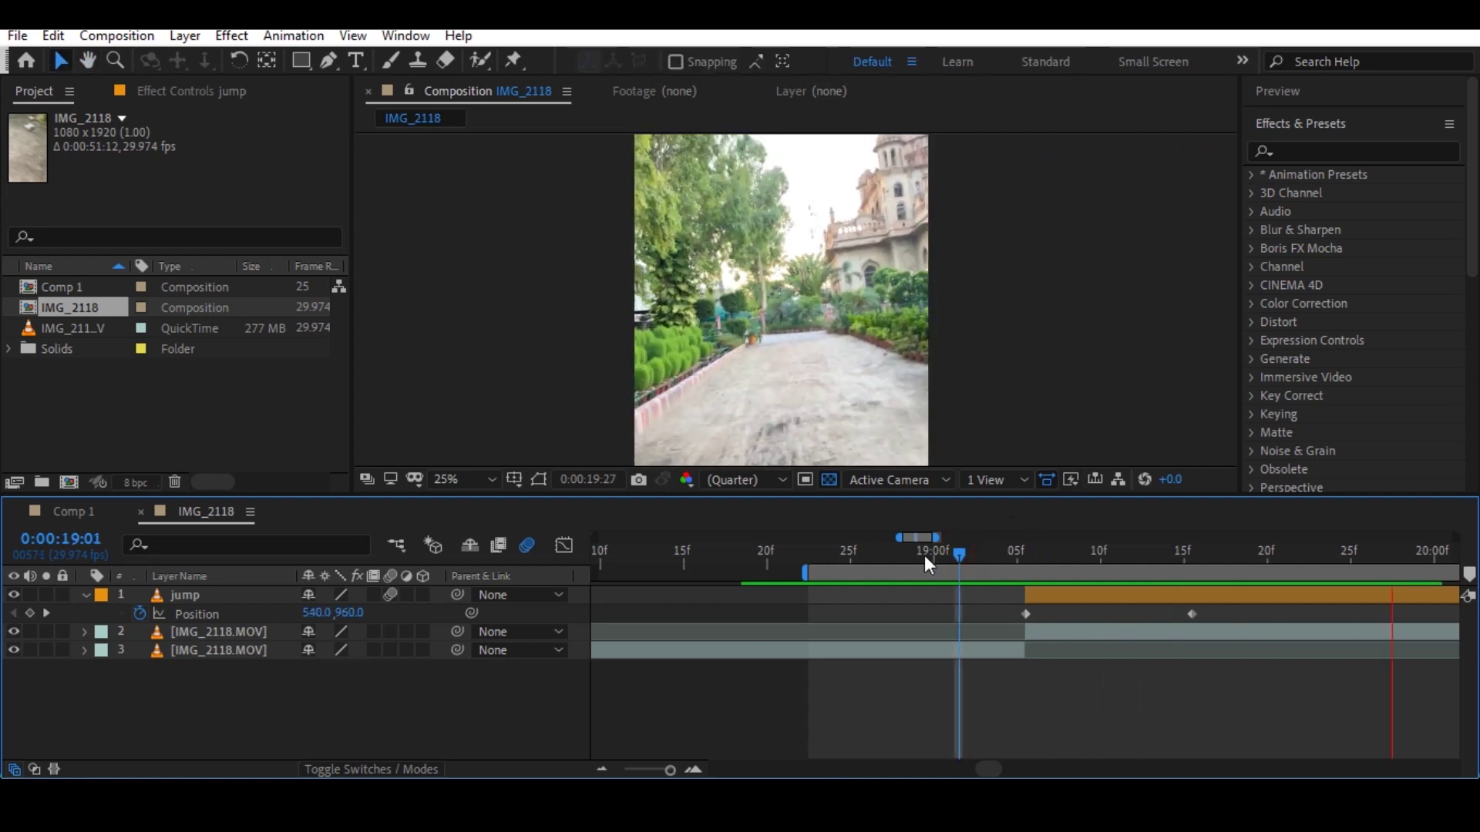
click(825, 551)
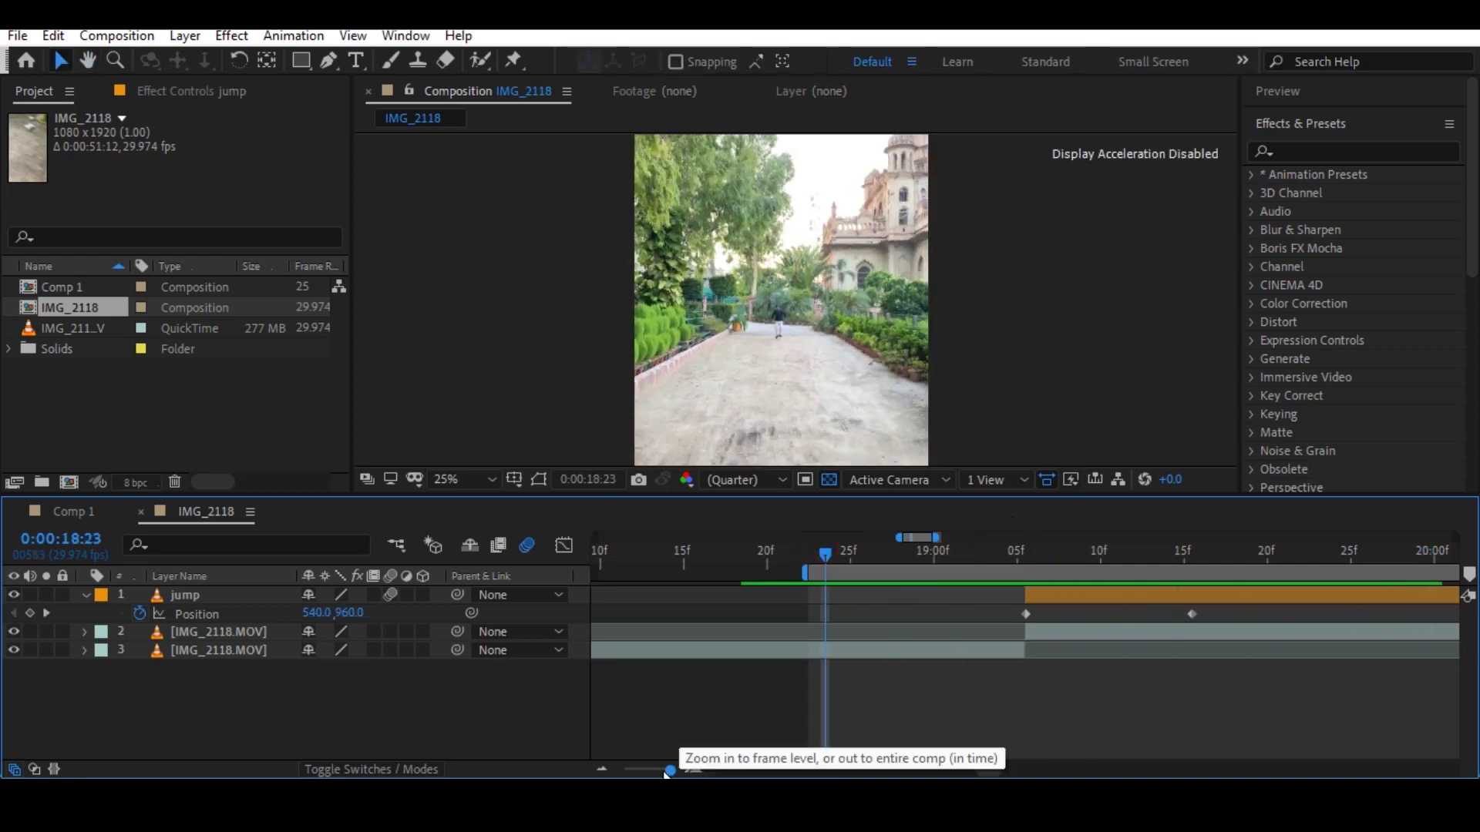
Move the work-area start back to about 14.5 s, preview the jump, and park at 19:08.
drag(670, 770, 606, 772)
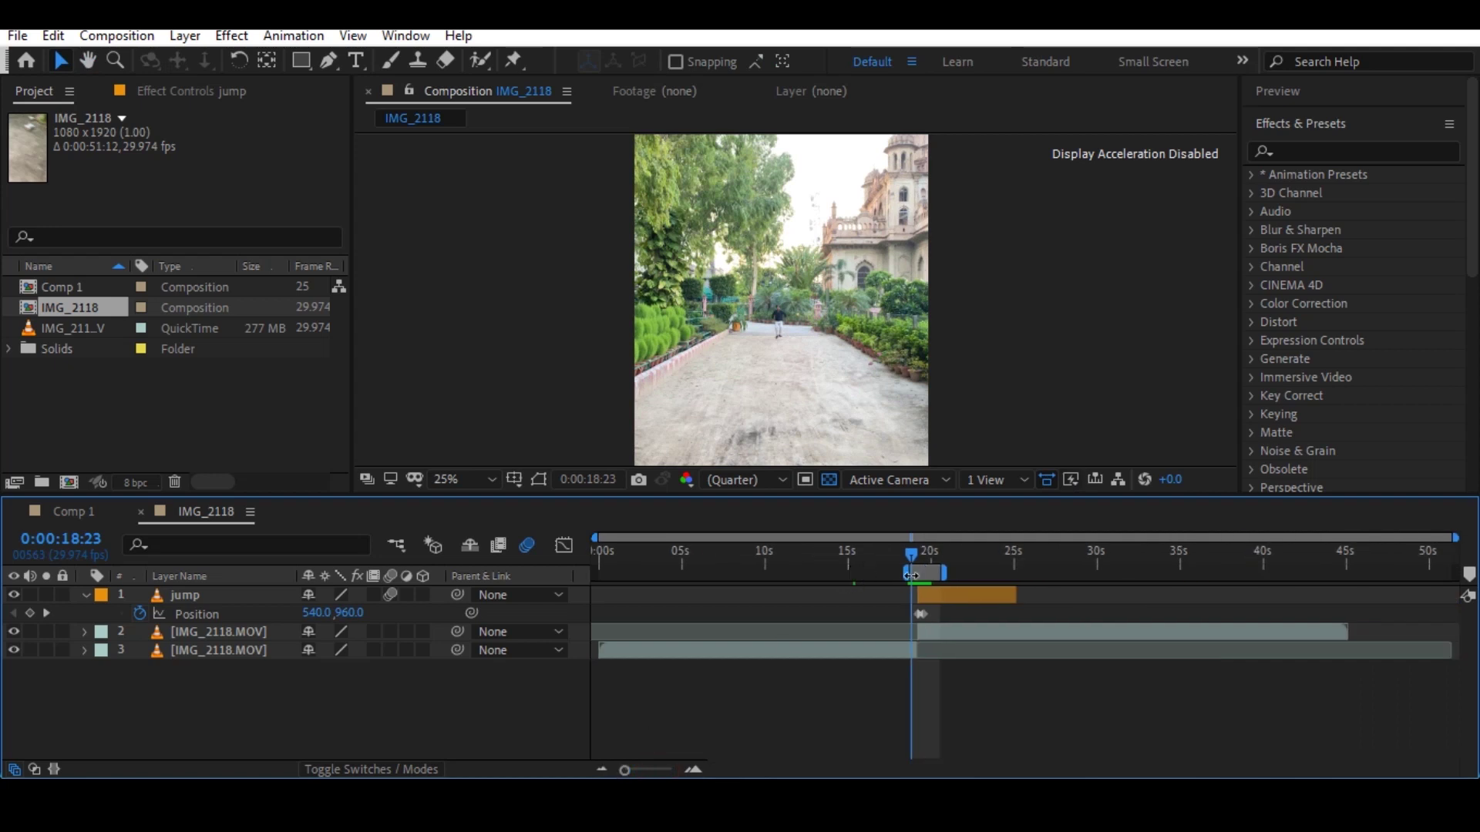
mouse_move(913, 575)
mouse_down()
mouse_move(900, 576)
mouse_move(1031, 571)
mouse_up()
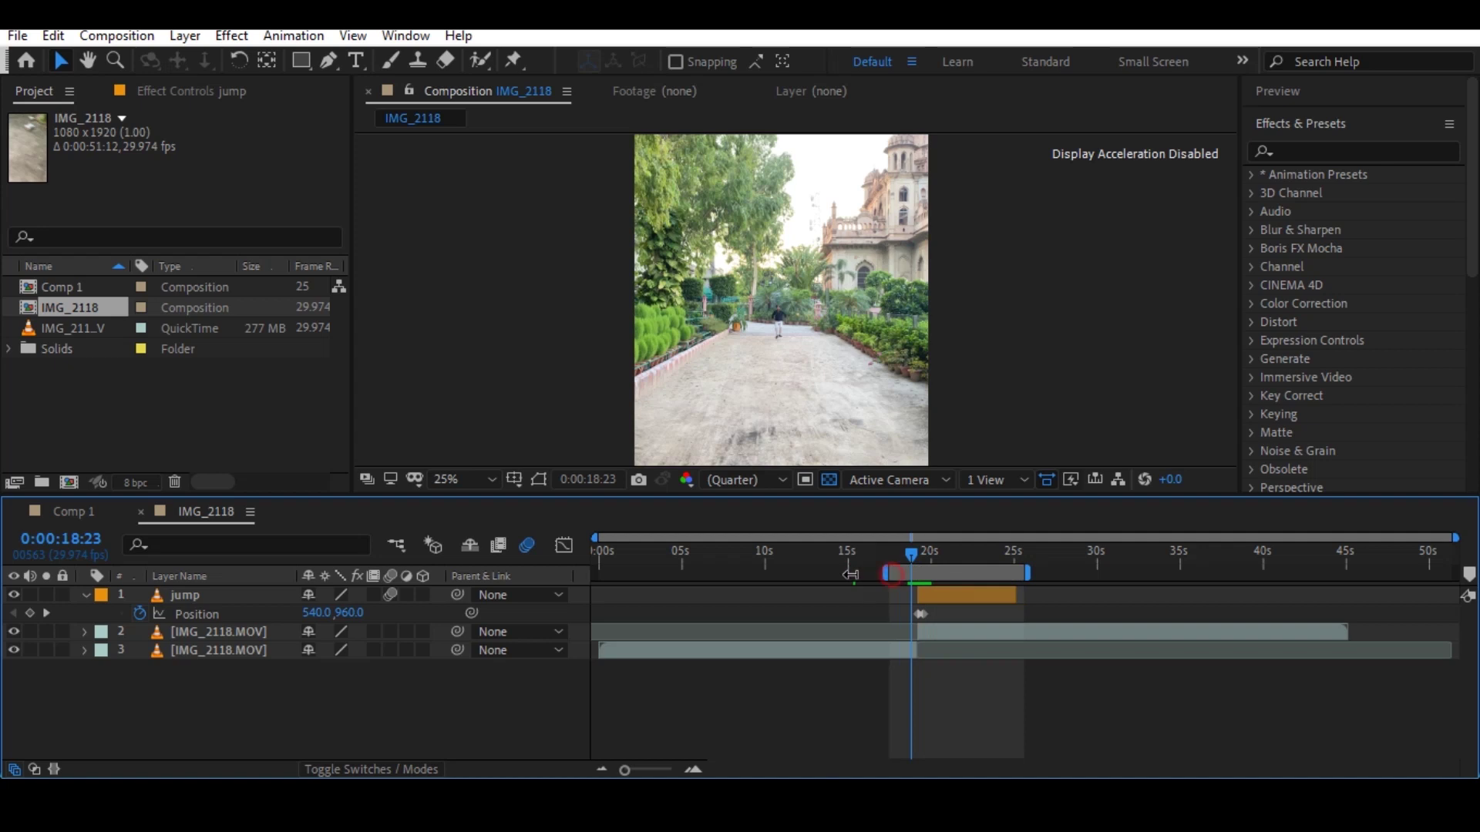
drag(908, 572, 838, 573)
click(866, 552)
key(space)
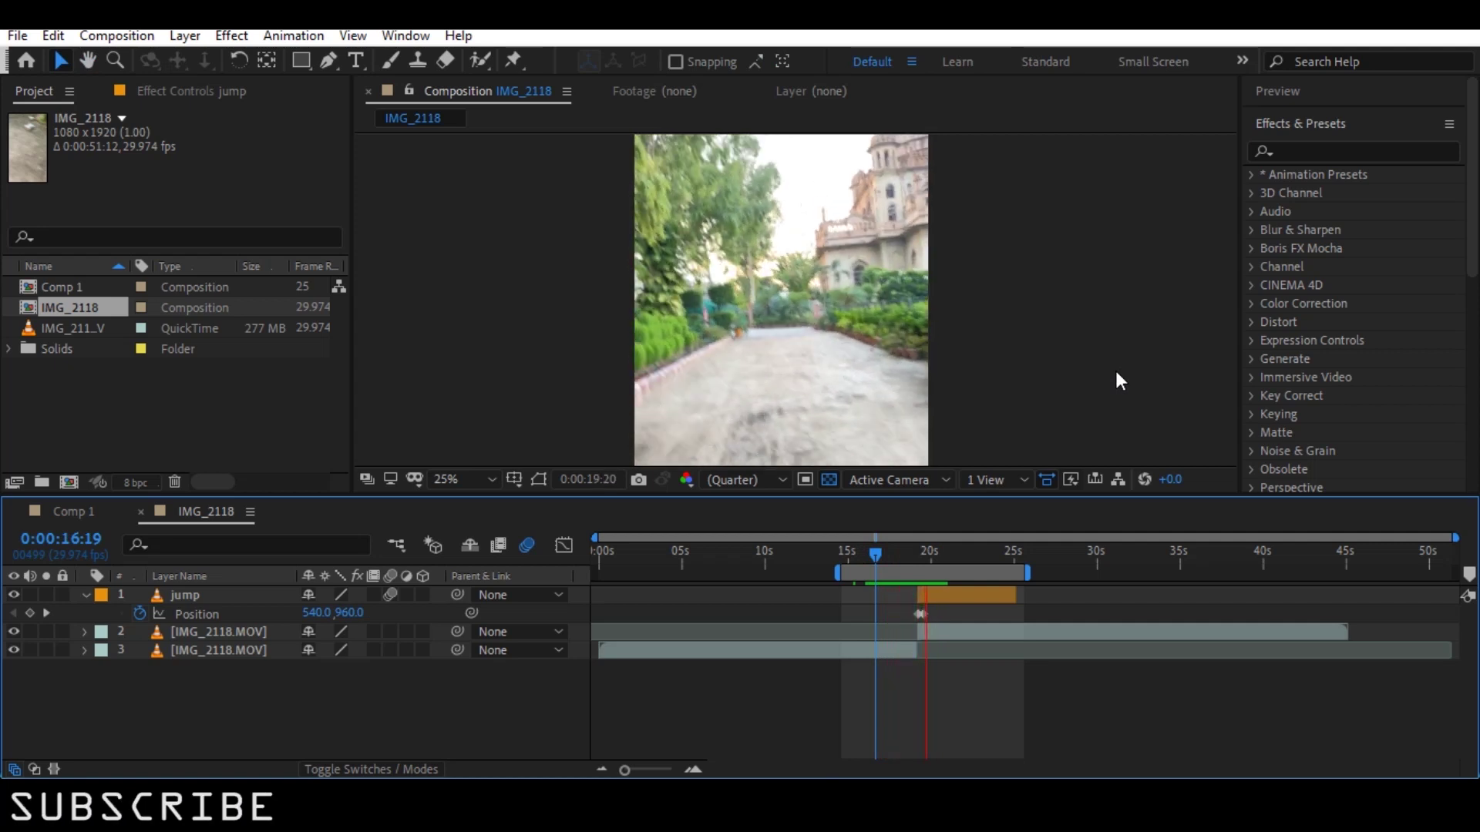
key(space)
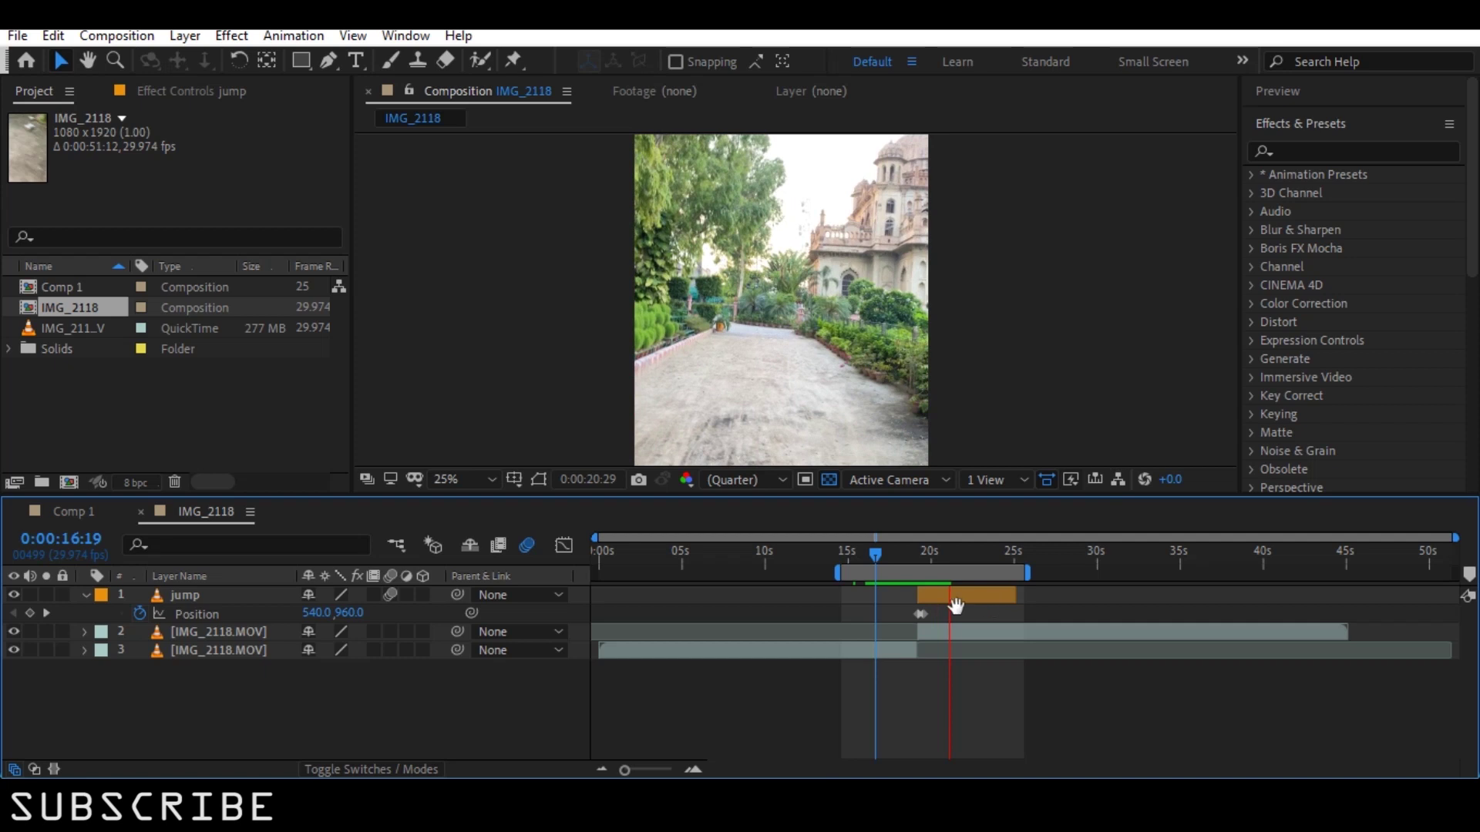
click(920, 559)
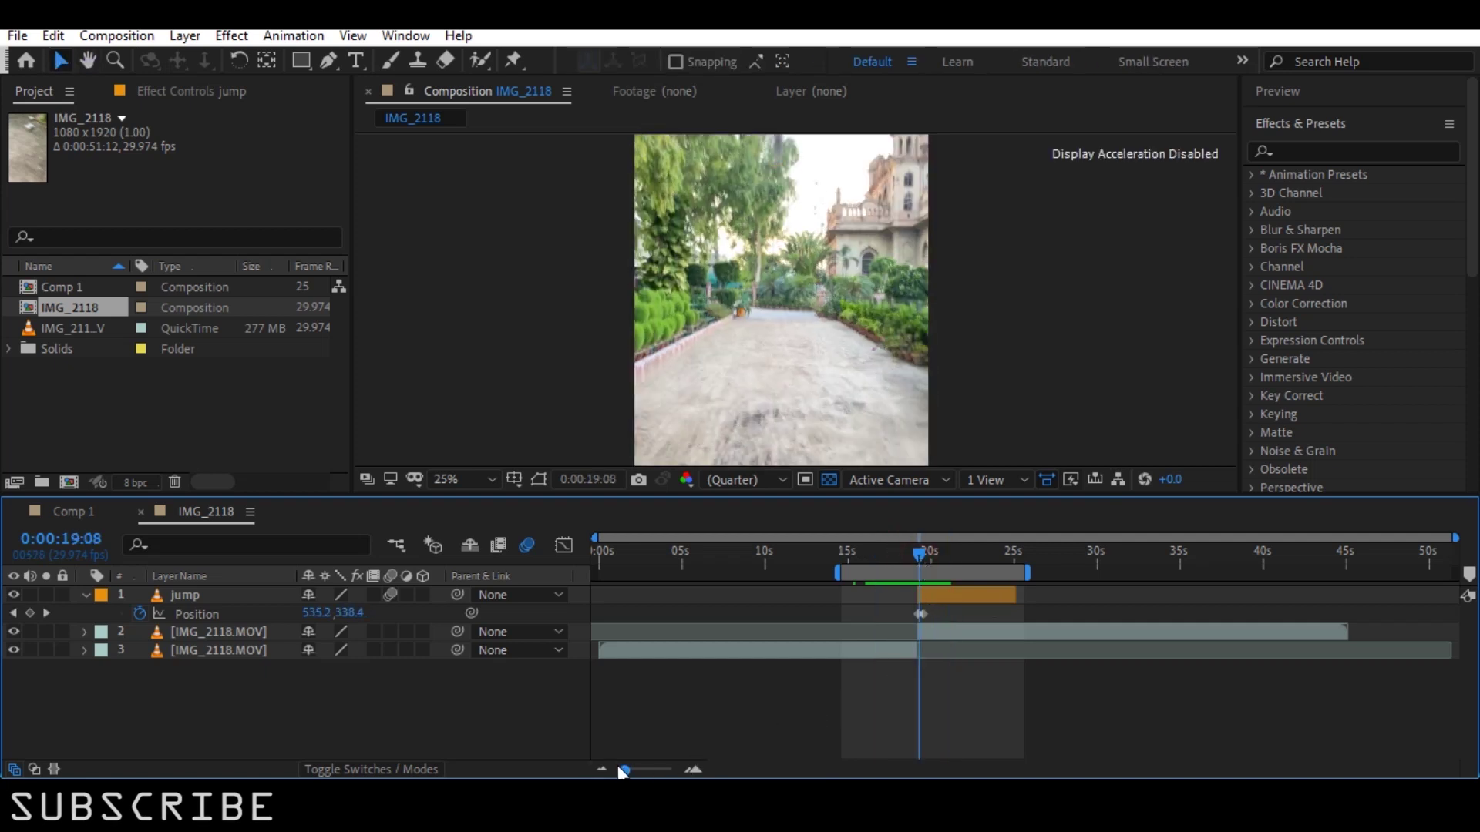
Select the jump's end Position keyframe, nudge it slightly earlier, and preview the jump.
drag(624, 772, 646, 770)
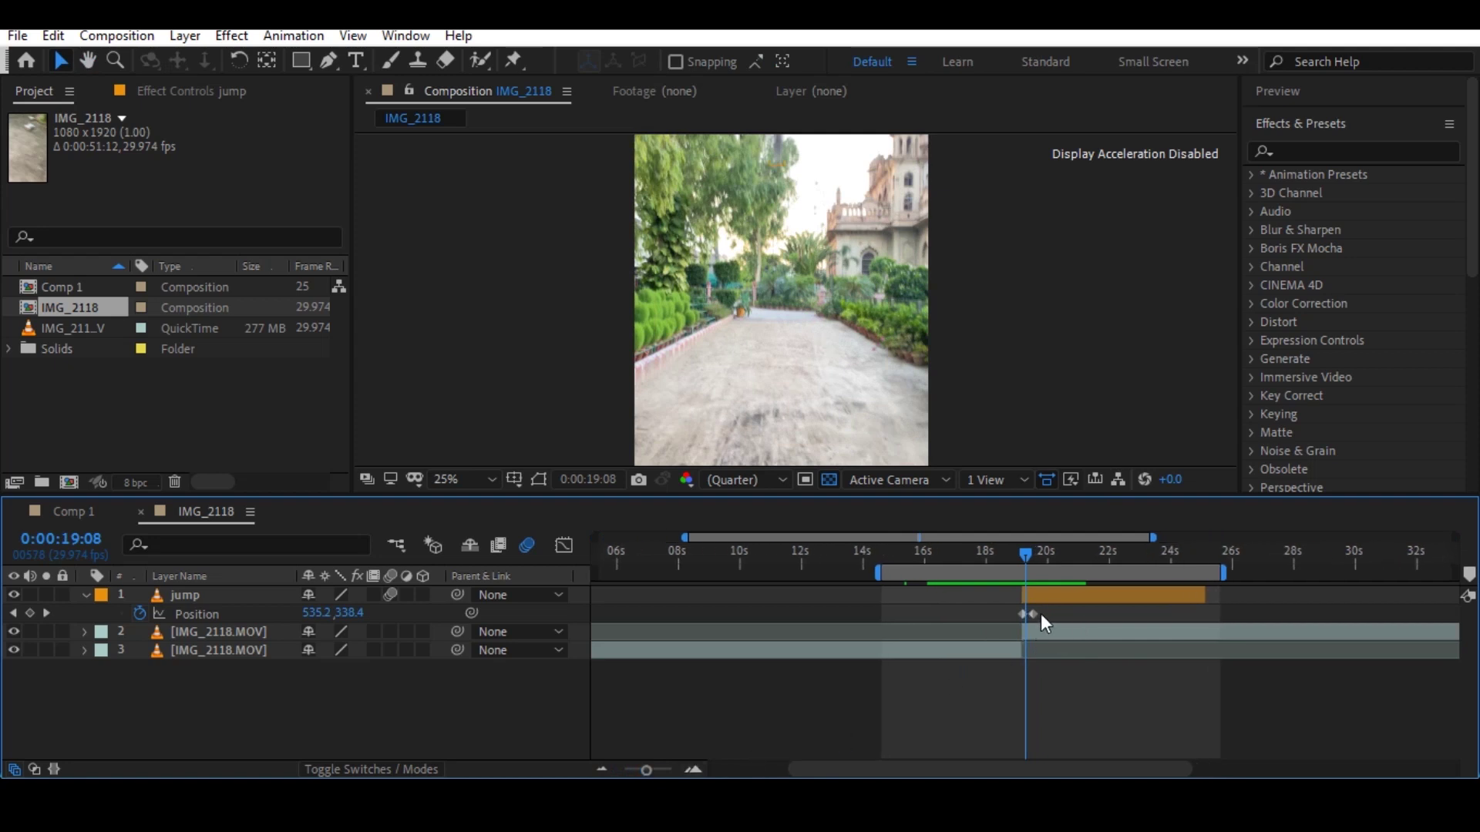
click(1036, 614)
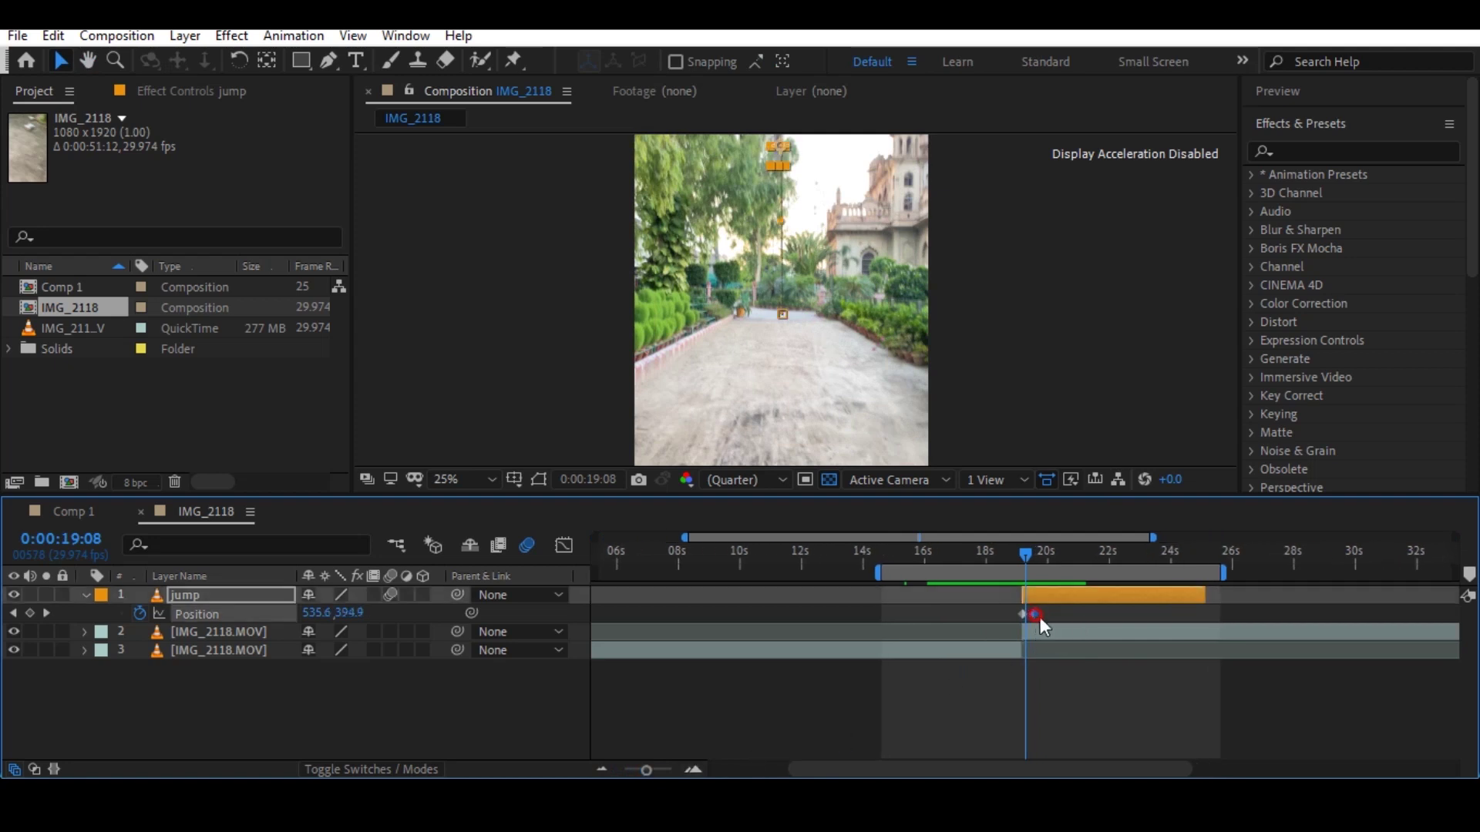
click(963, 556)
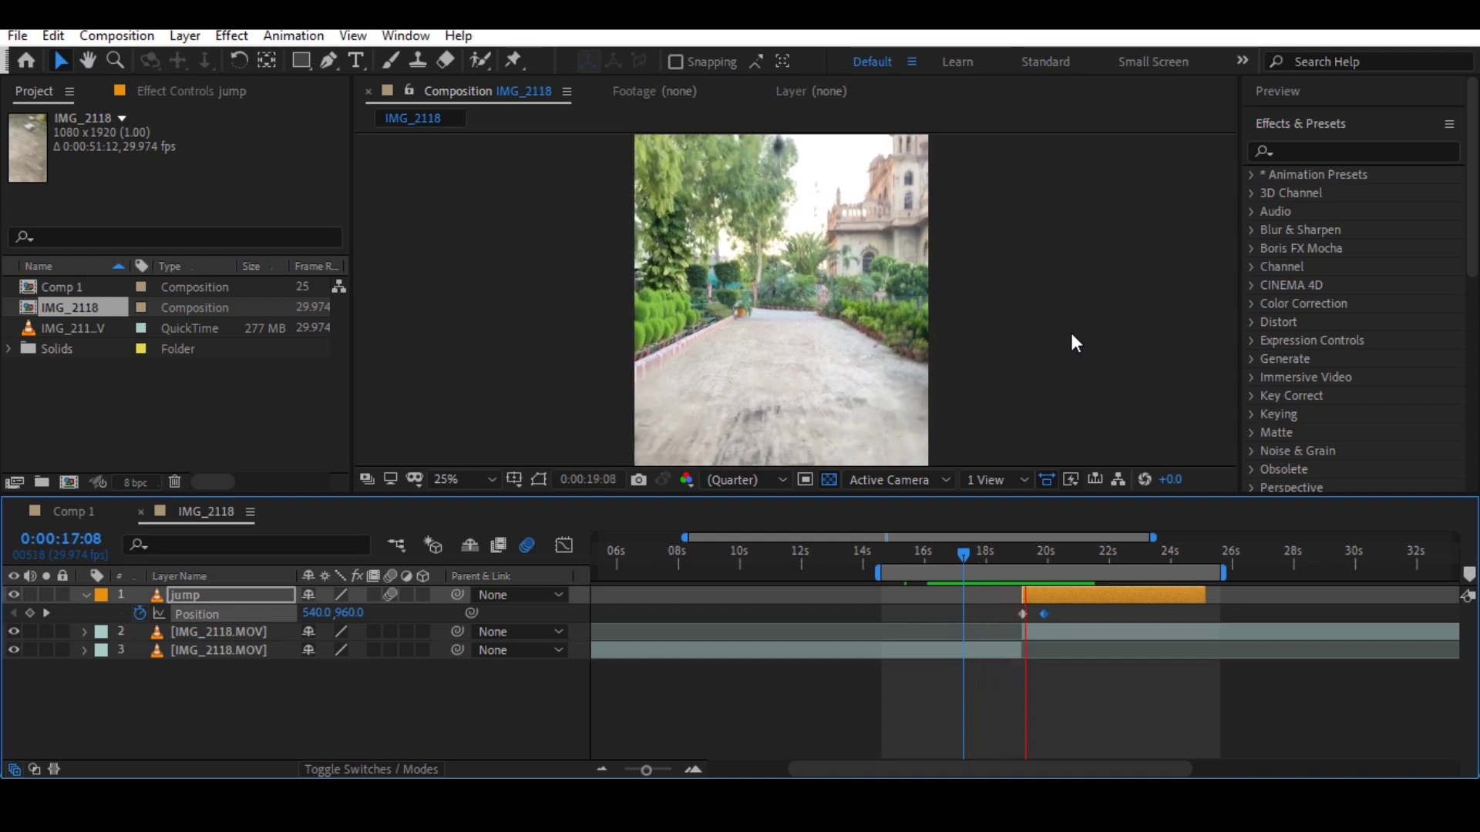
key(space)
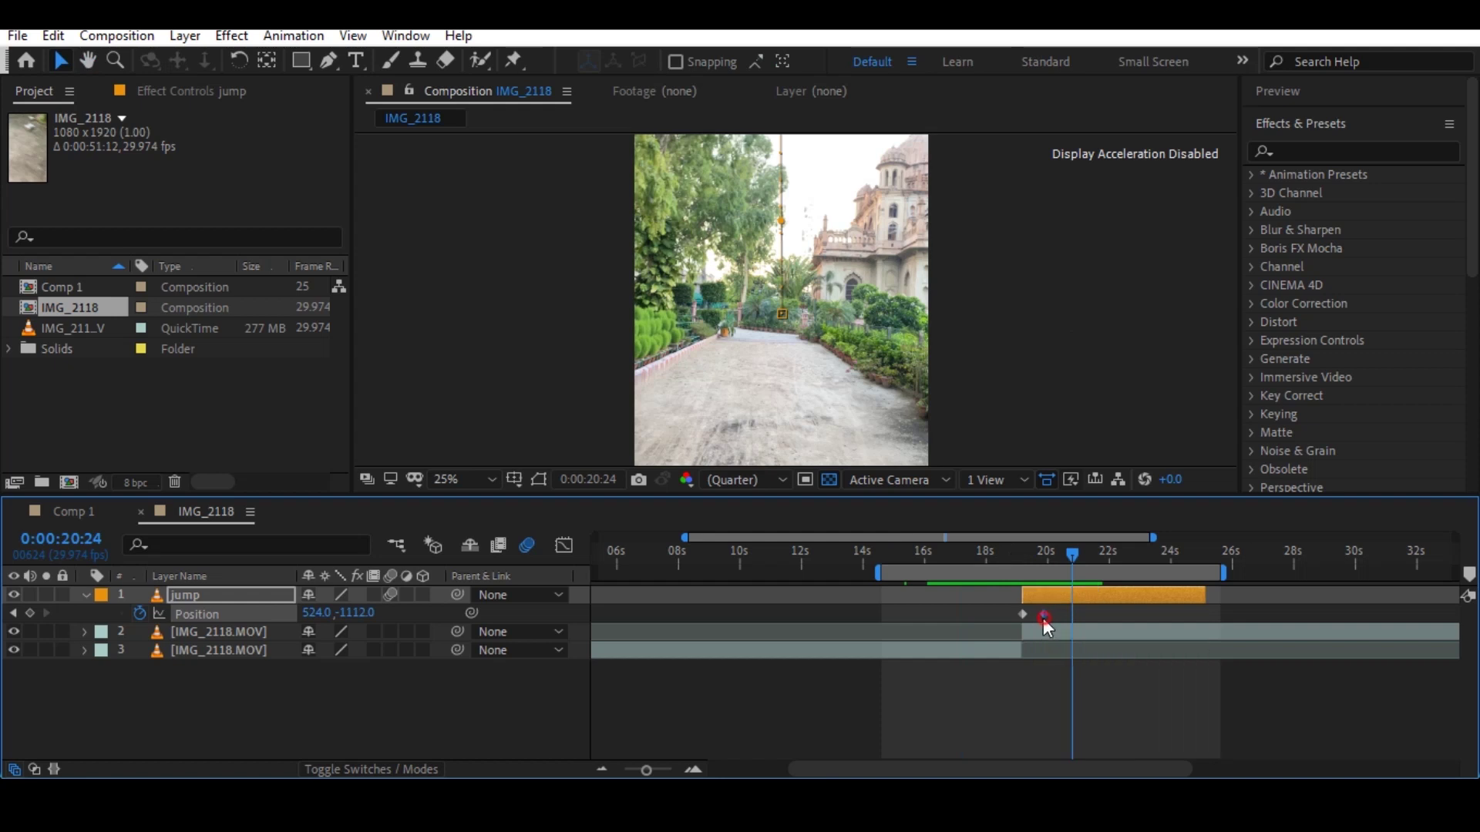
drag(1044, 614, 1040, 615)
click(974, 556)
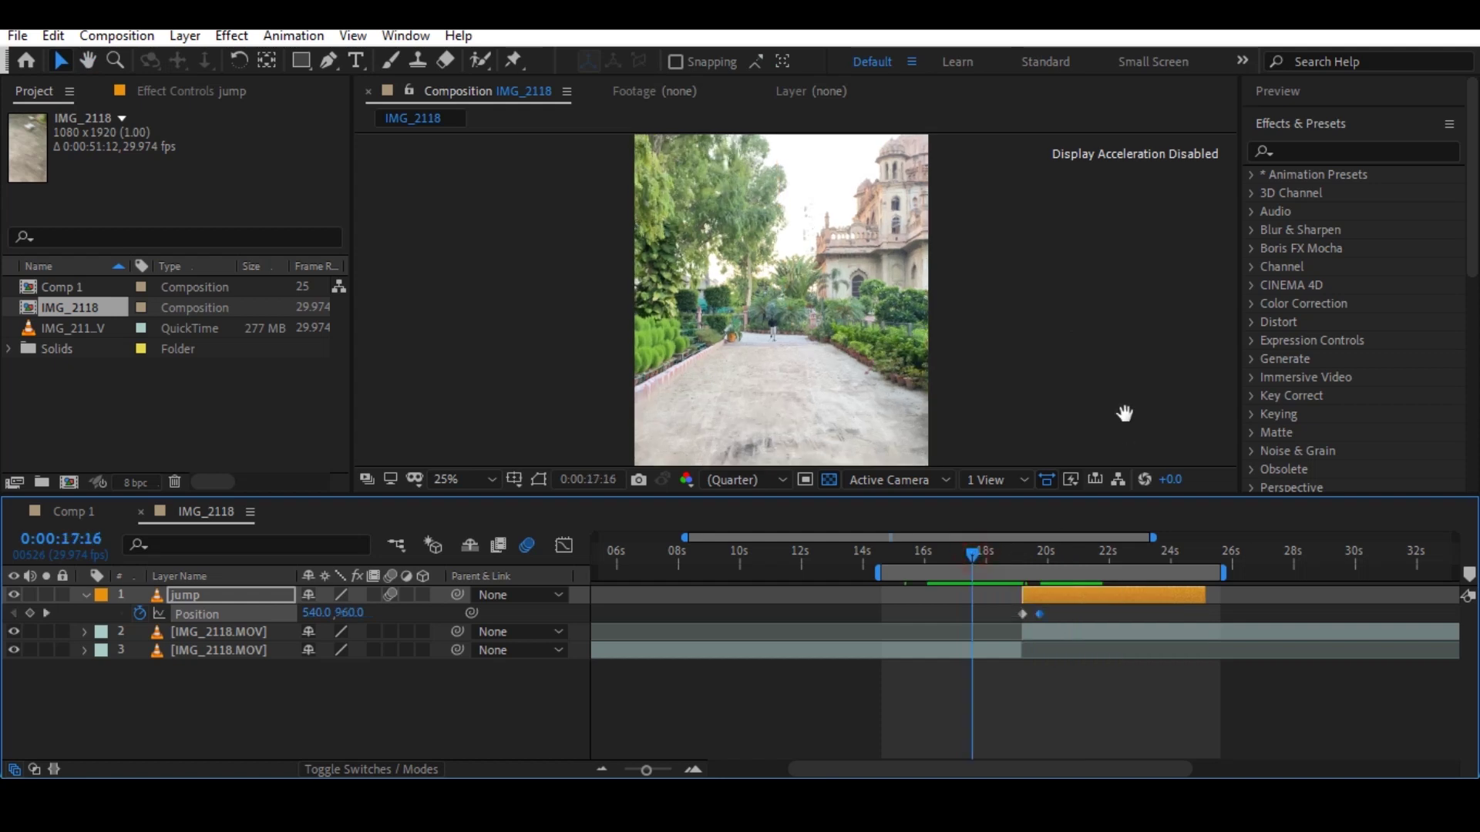
key(space)
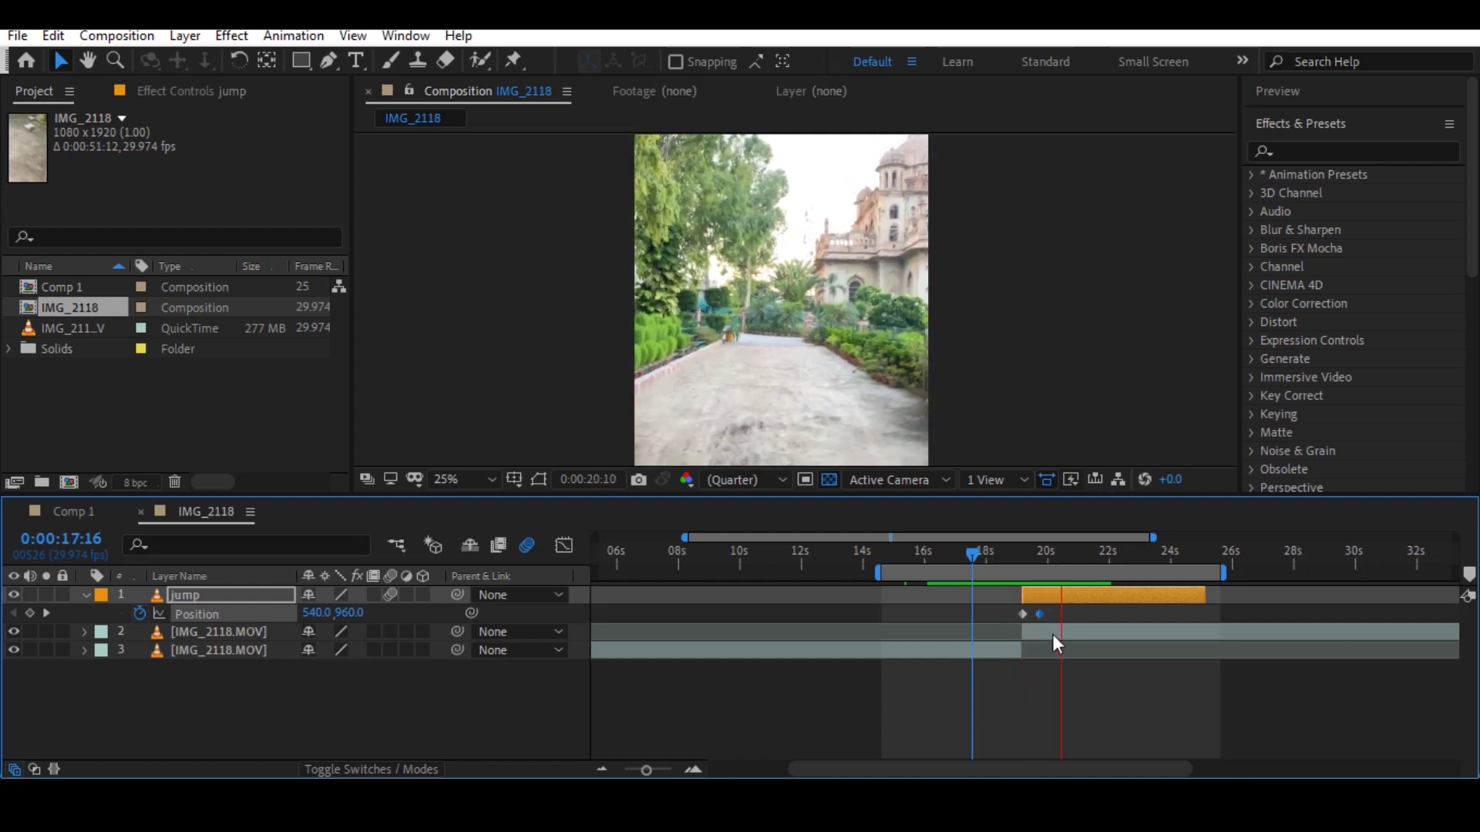
key(space)
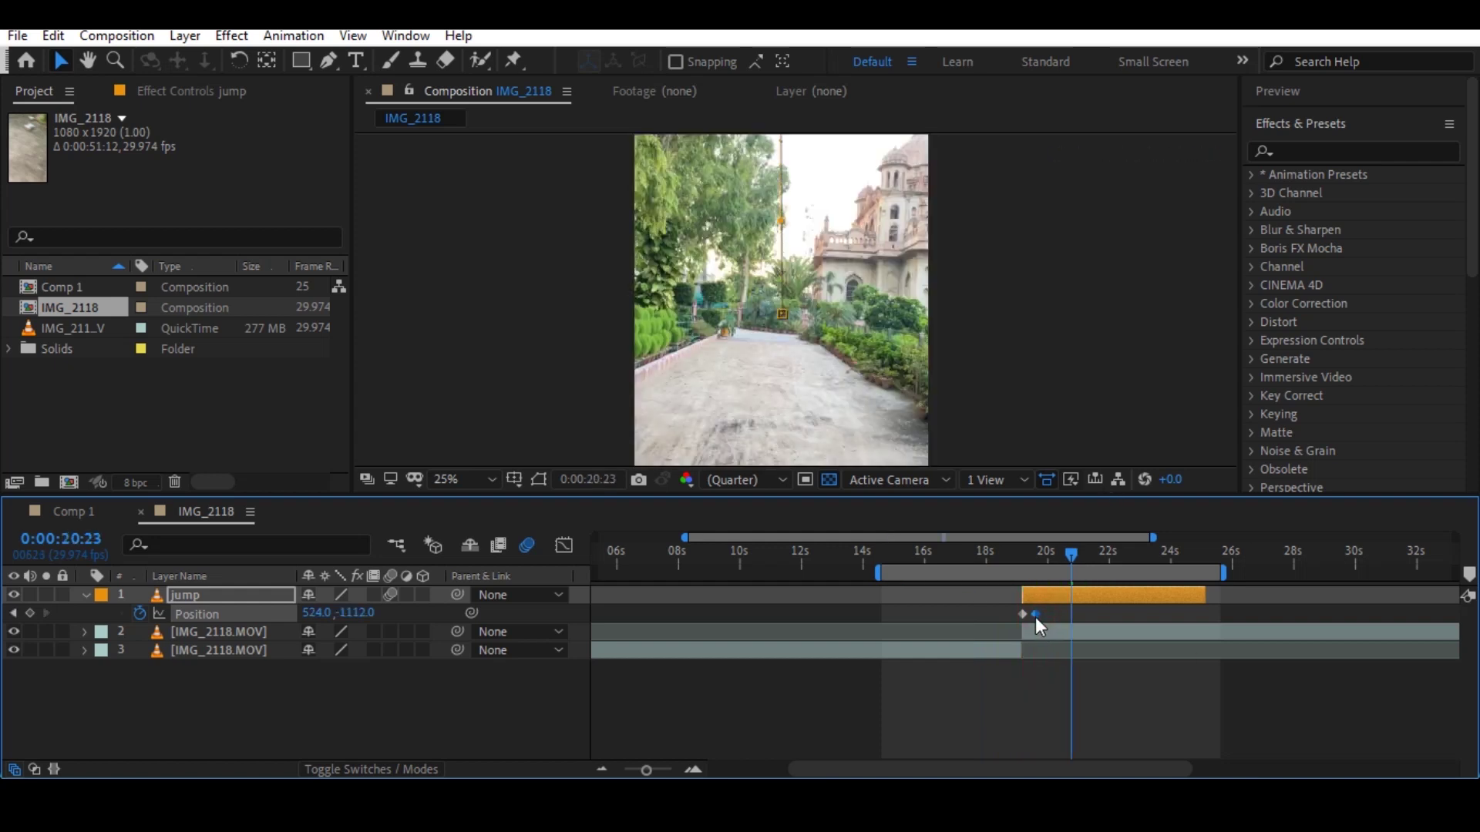
click(960, 552)
key(space)
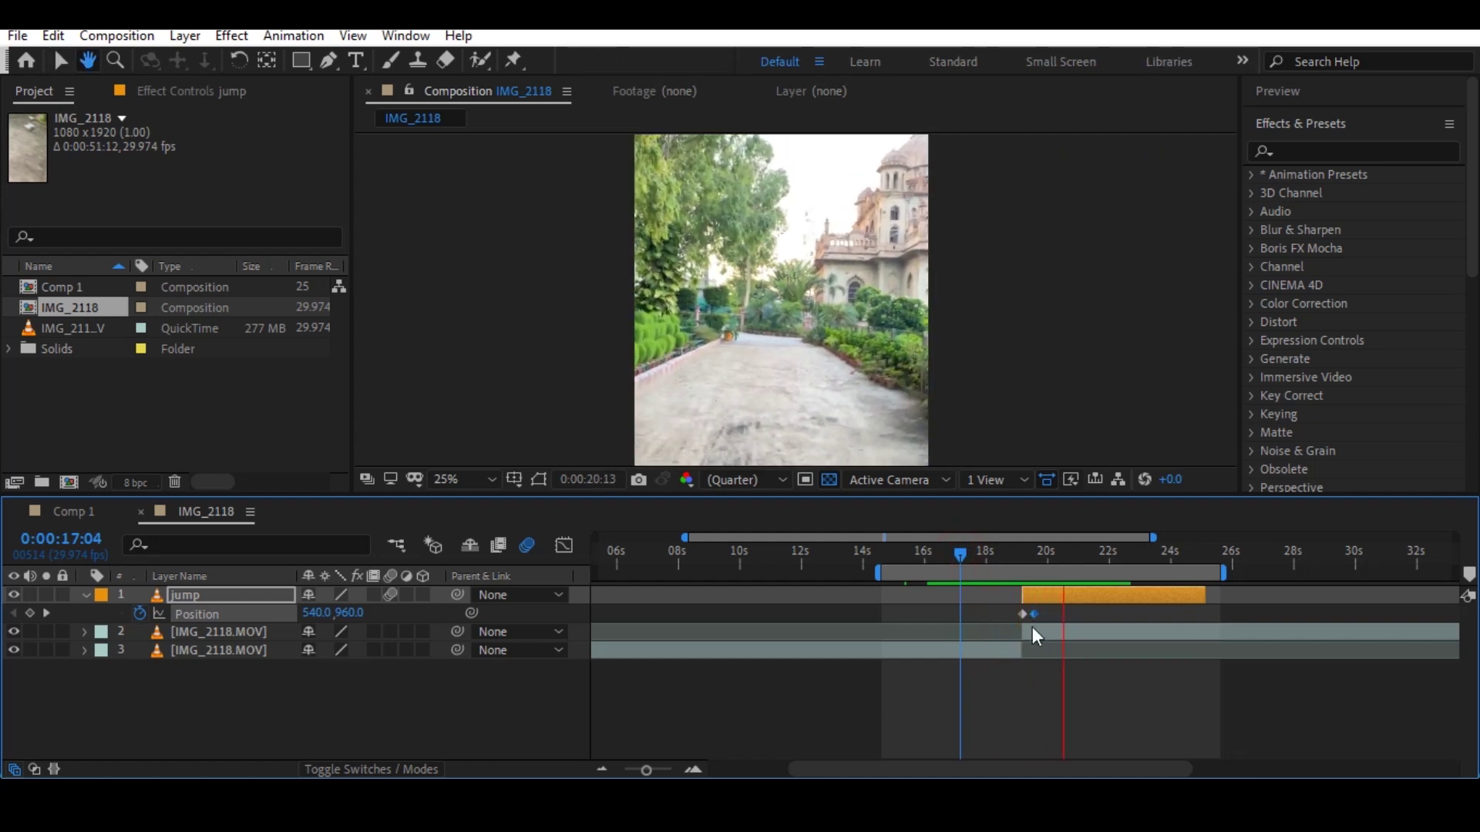
Move the end Position keyframe a few frames later, toward 20 seconds, and reselect it.
drag(1034, 614, 1048, 613)
click(1046, 677)
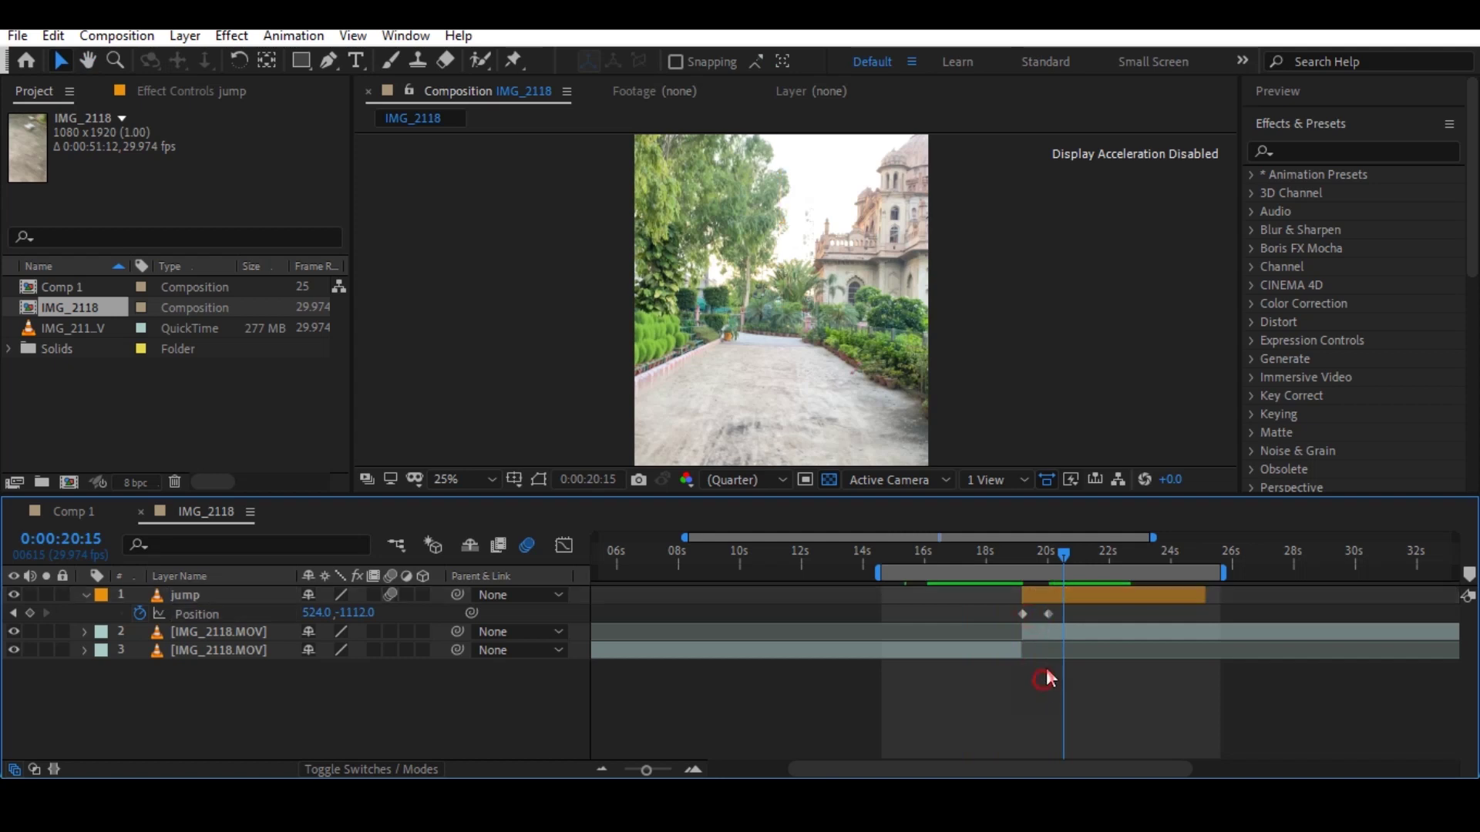
click(1048, 615)
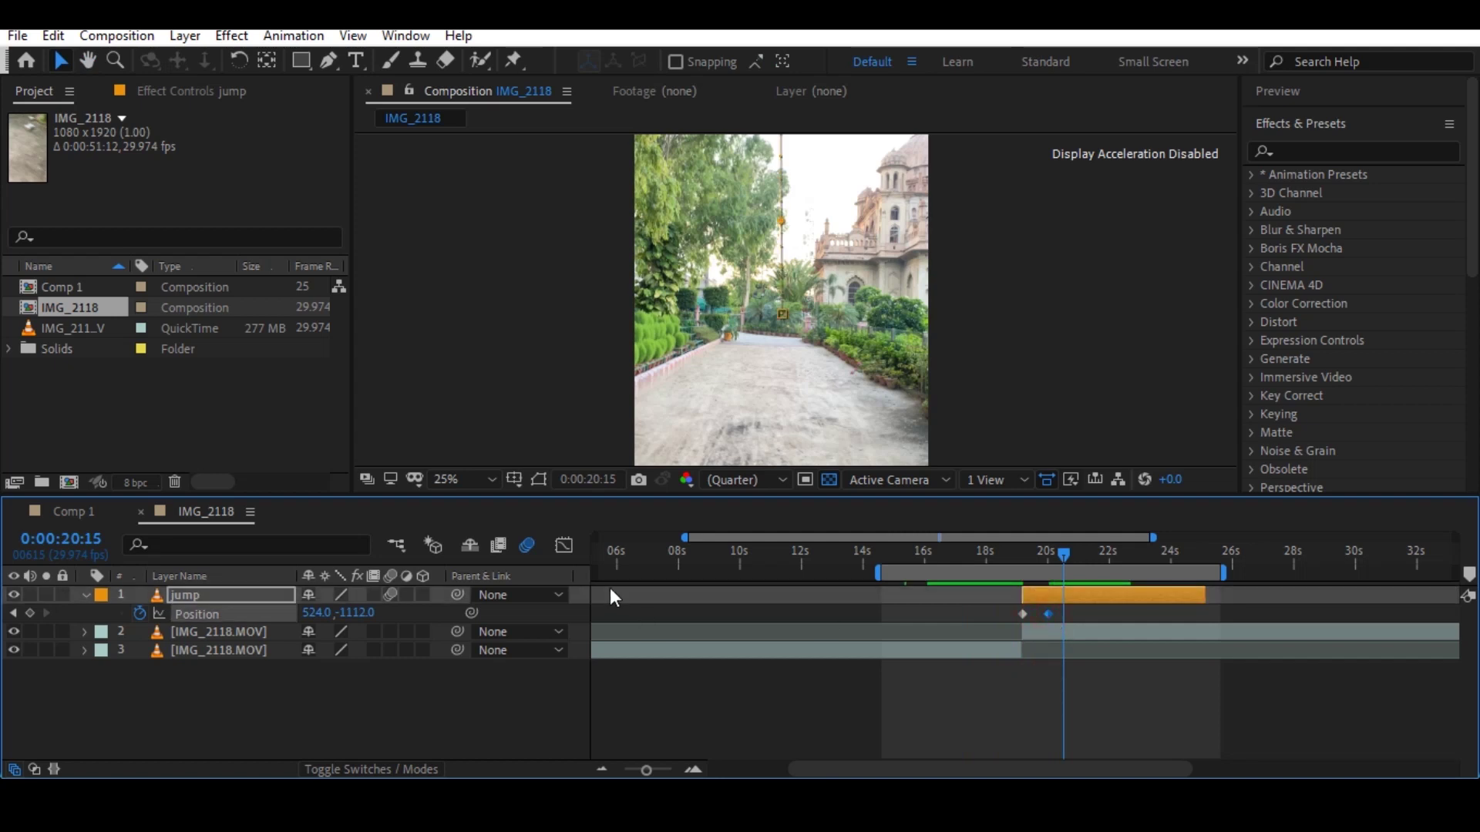
Apply Easy Ease to the Position keyframes, sharpen the launch speed peak, and preview from 19:02.
click(564, 546)
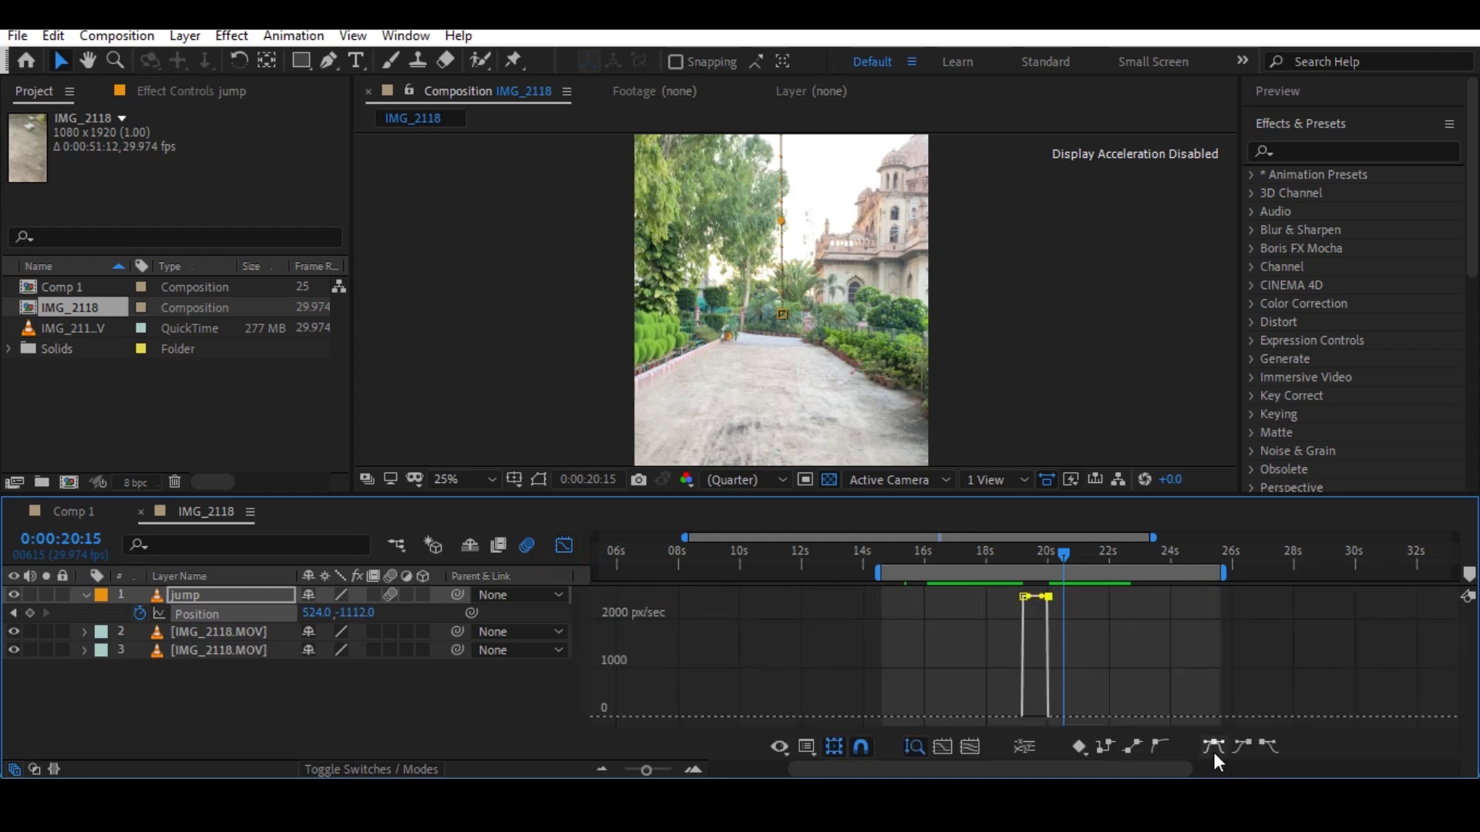
click(1216, 746)
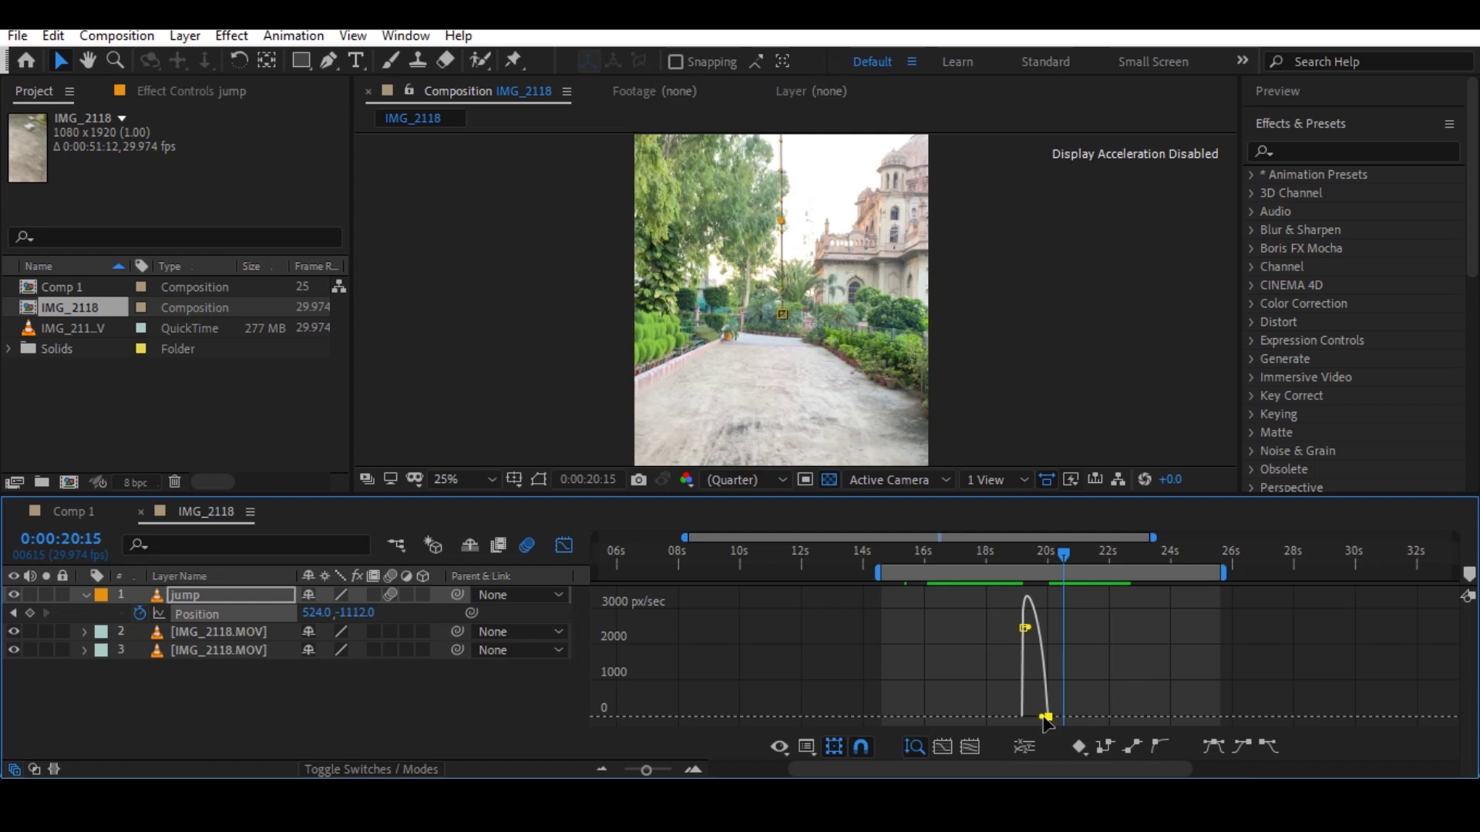
drag(646, 769, 664, 770)
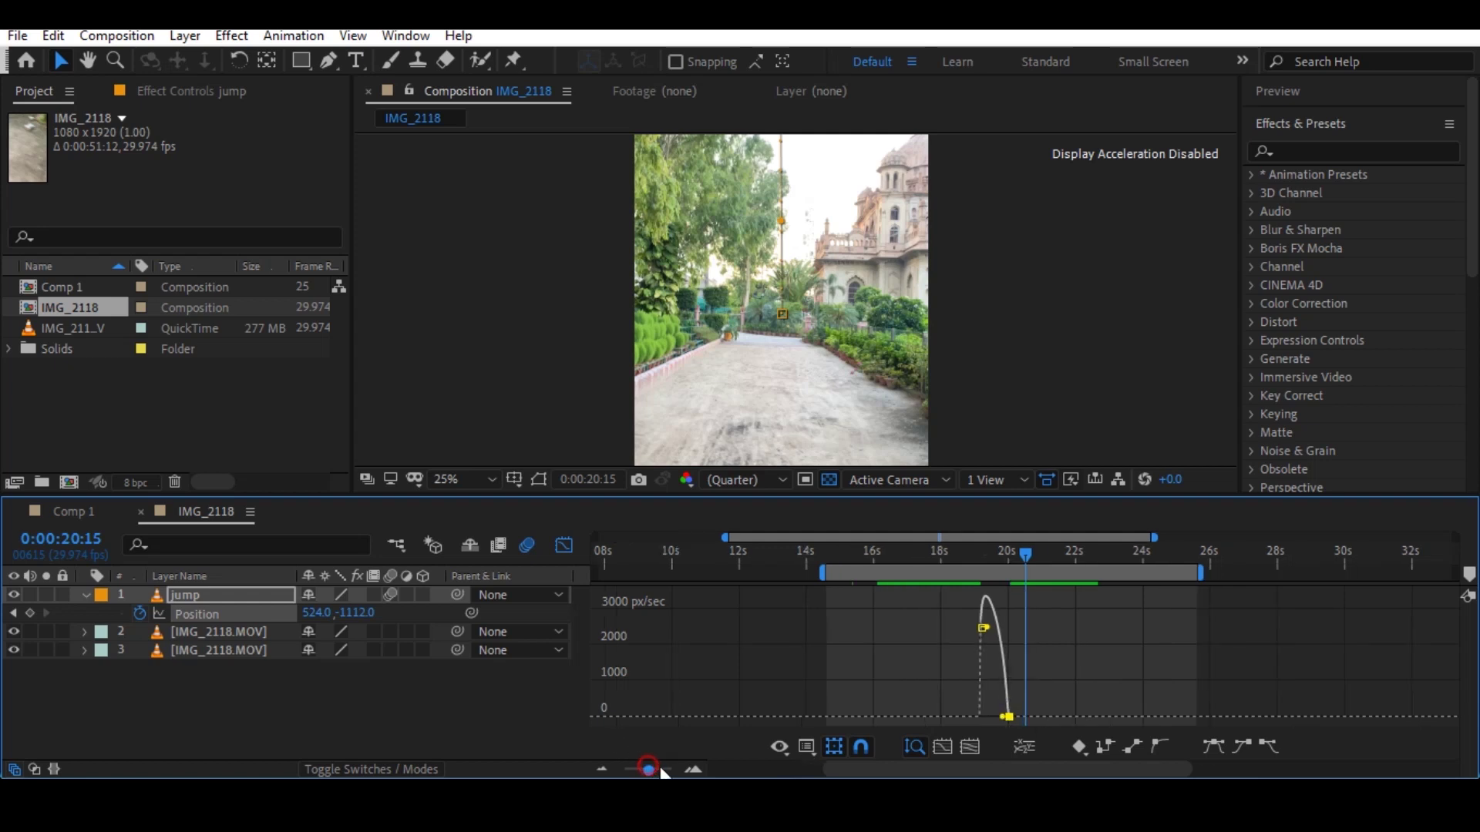
drag(953, 718, 945, 705)
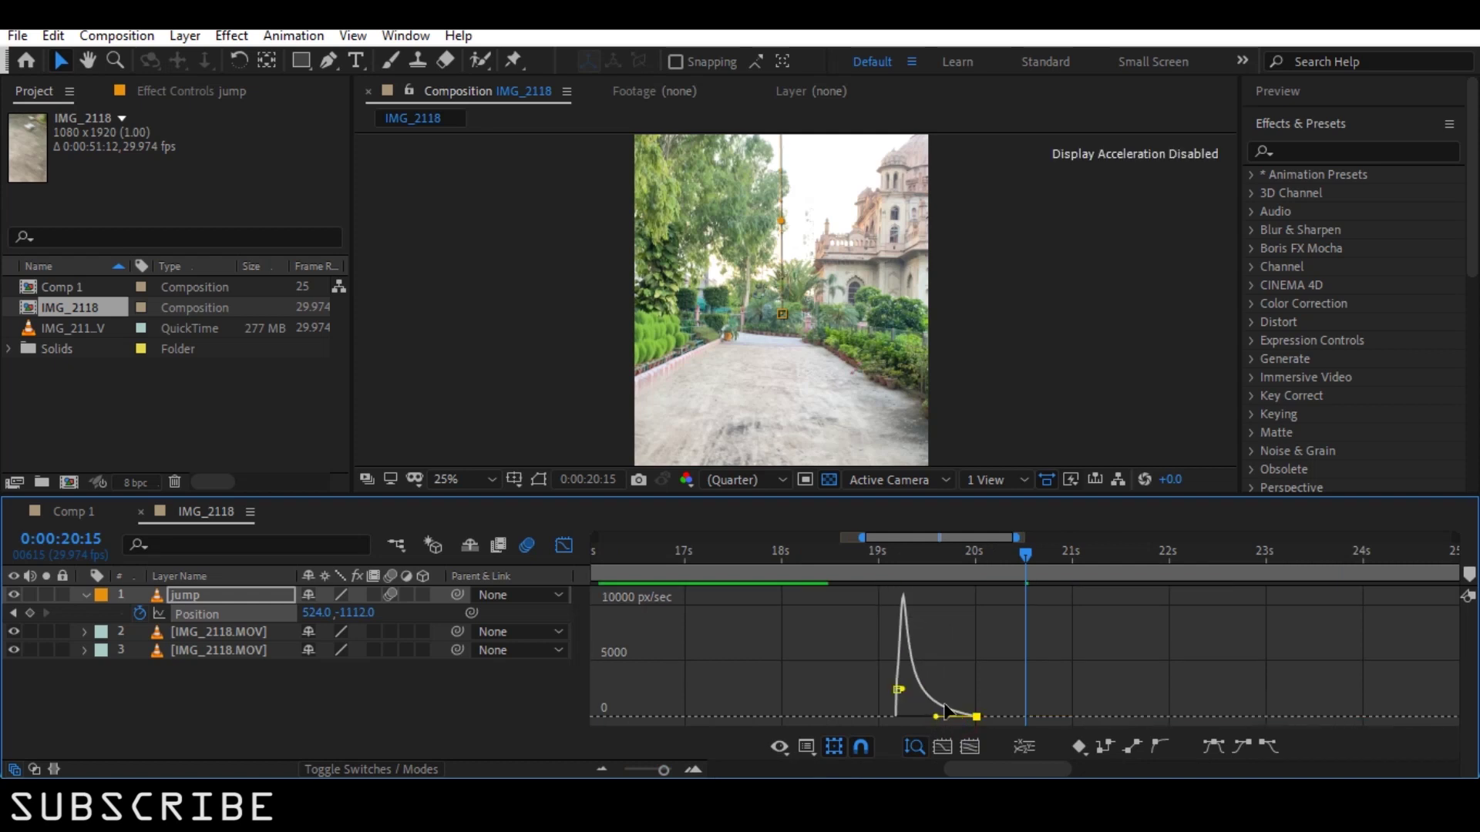
click(886, 550)
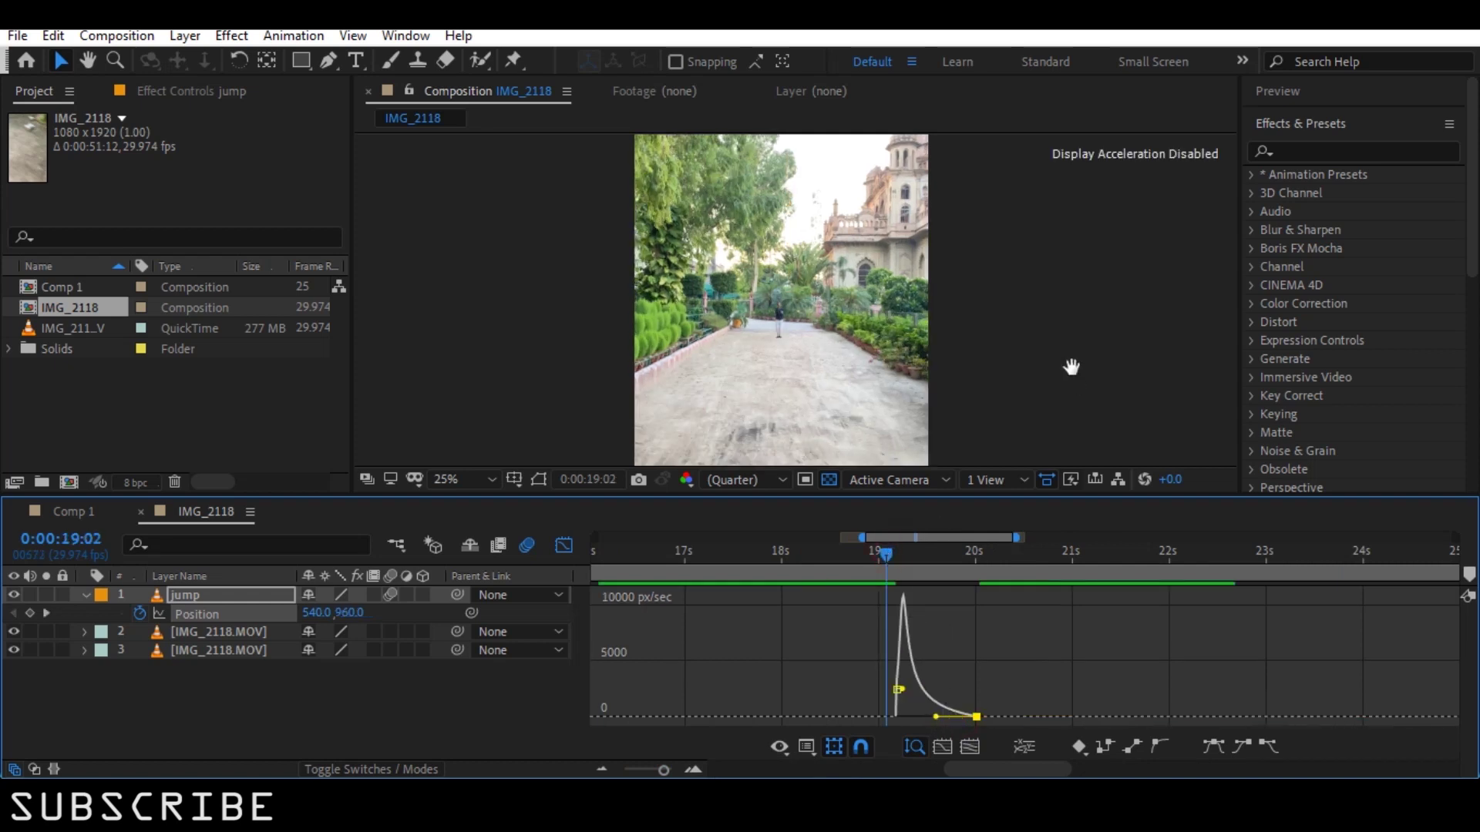
key(space)
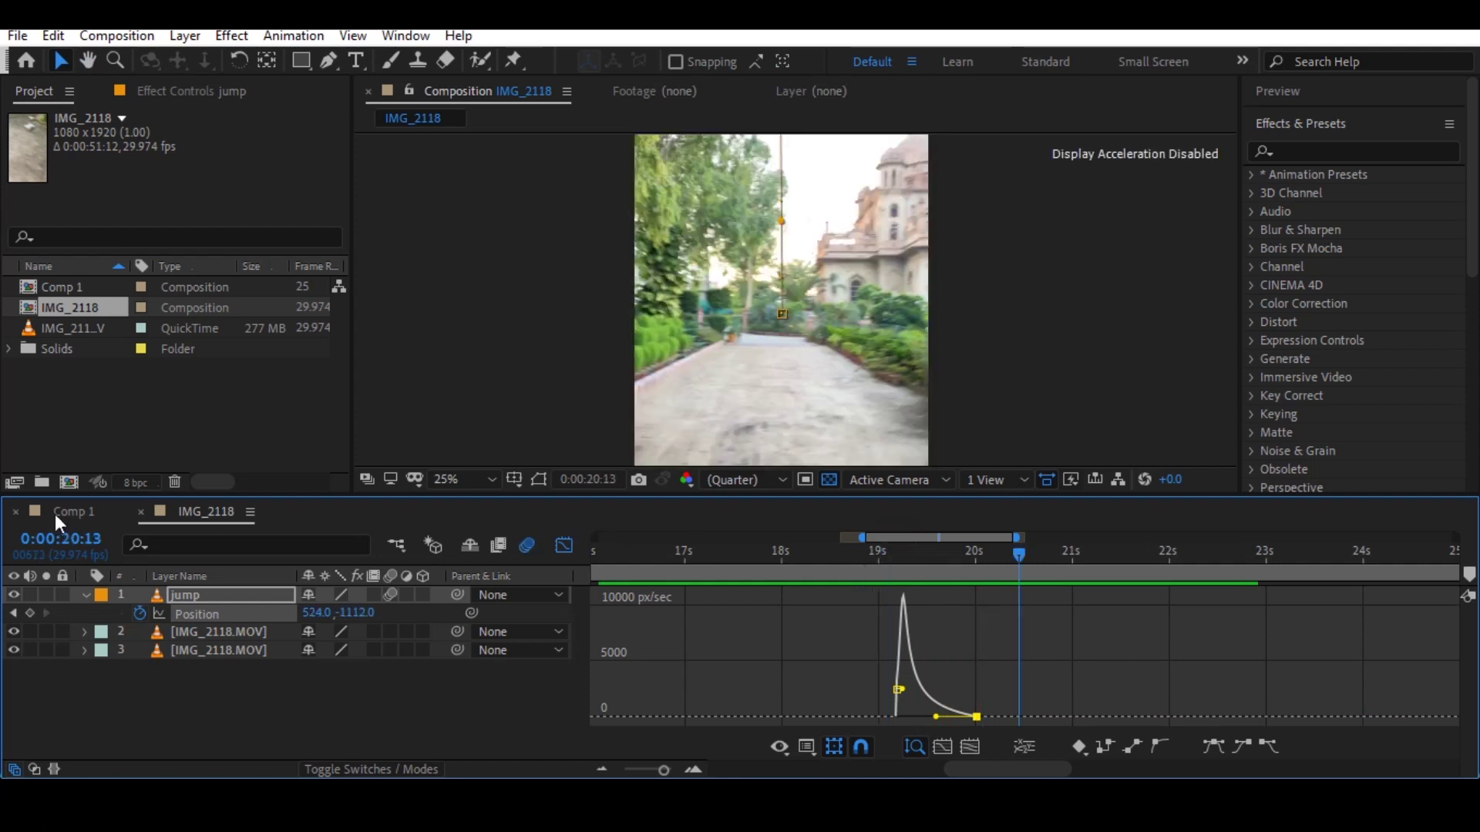
click(194, 512)
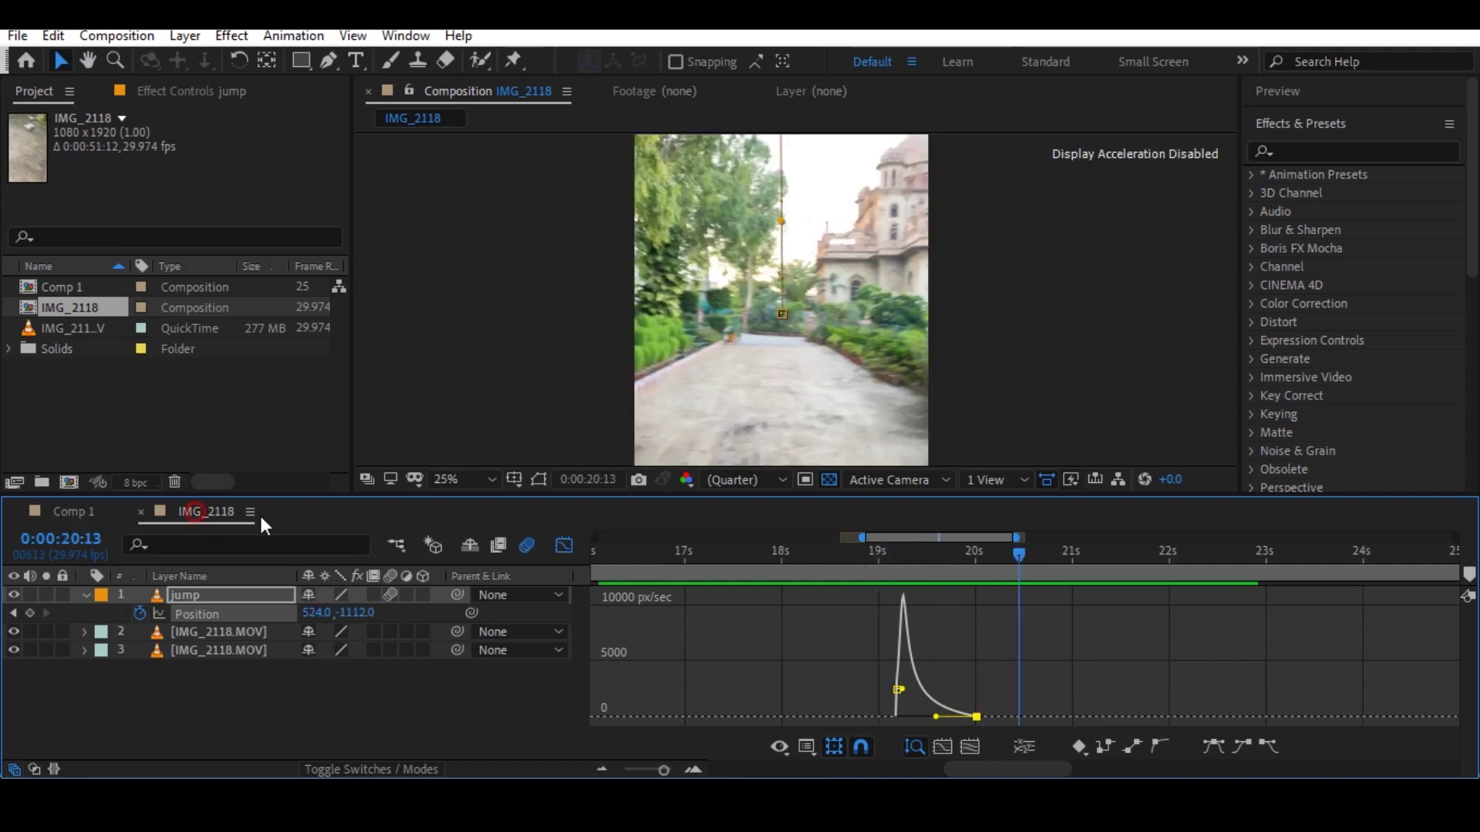
click(563, 545)
Extend the work-area end to about 45 s and preview the clip from 18:12.
click(868, 554)
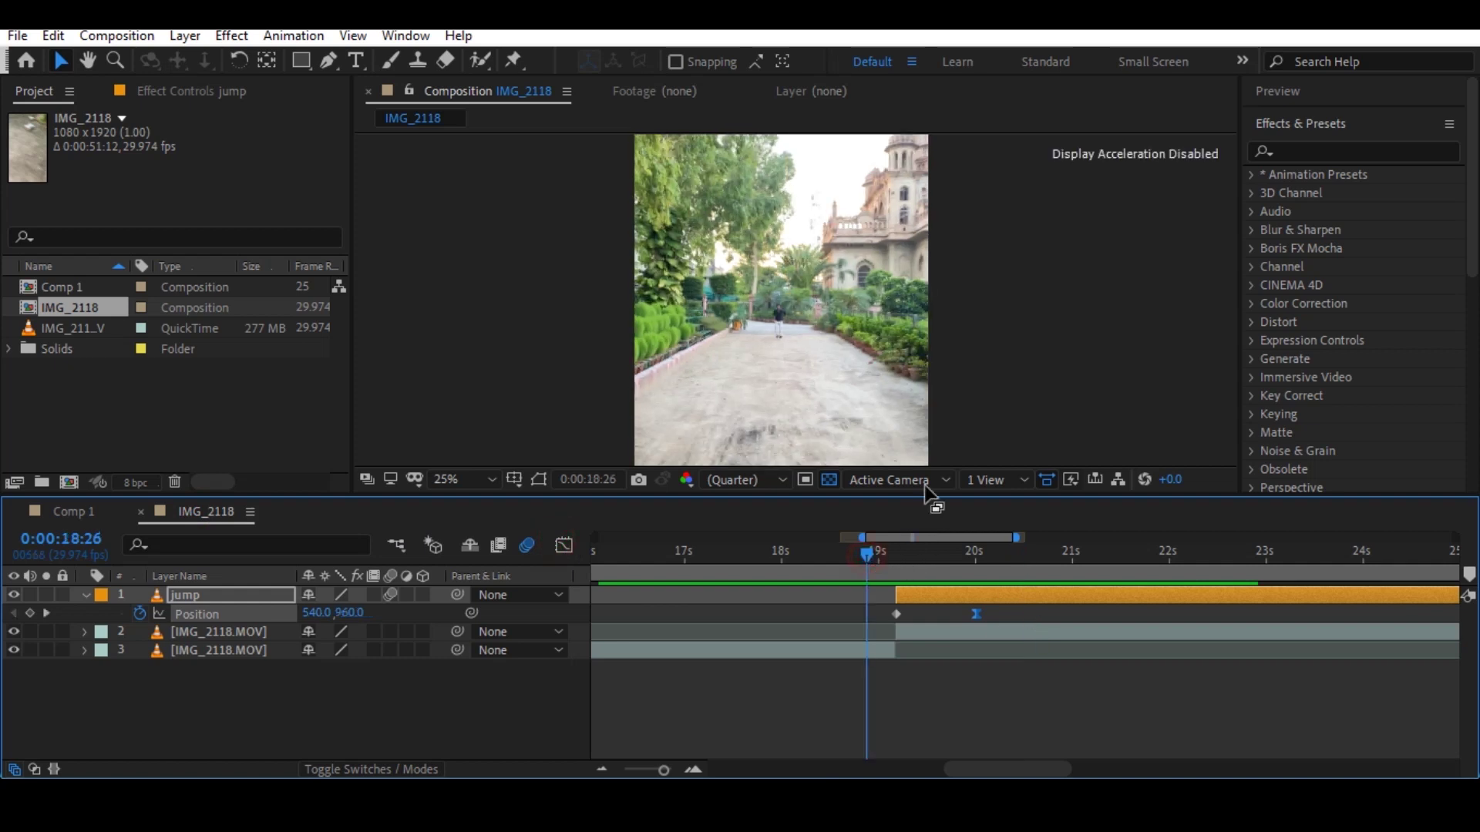
key(space)
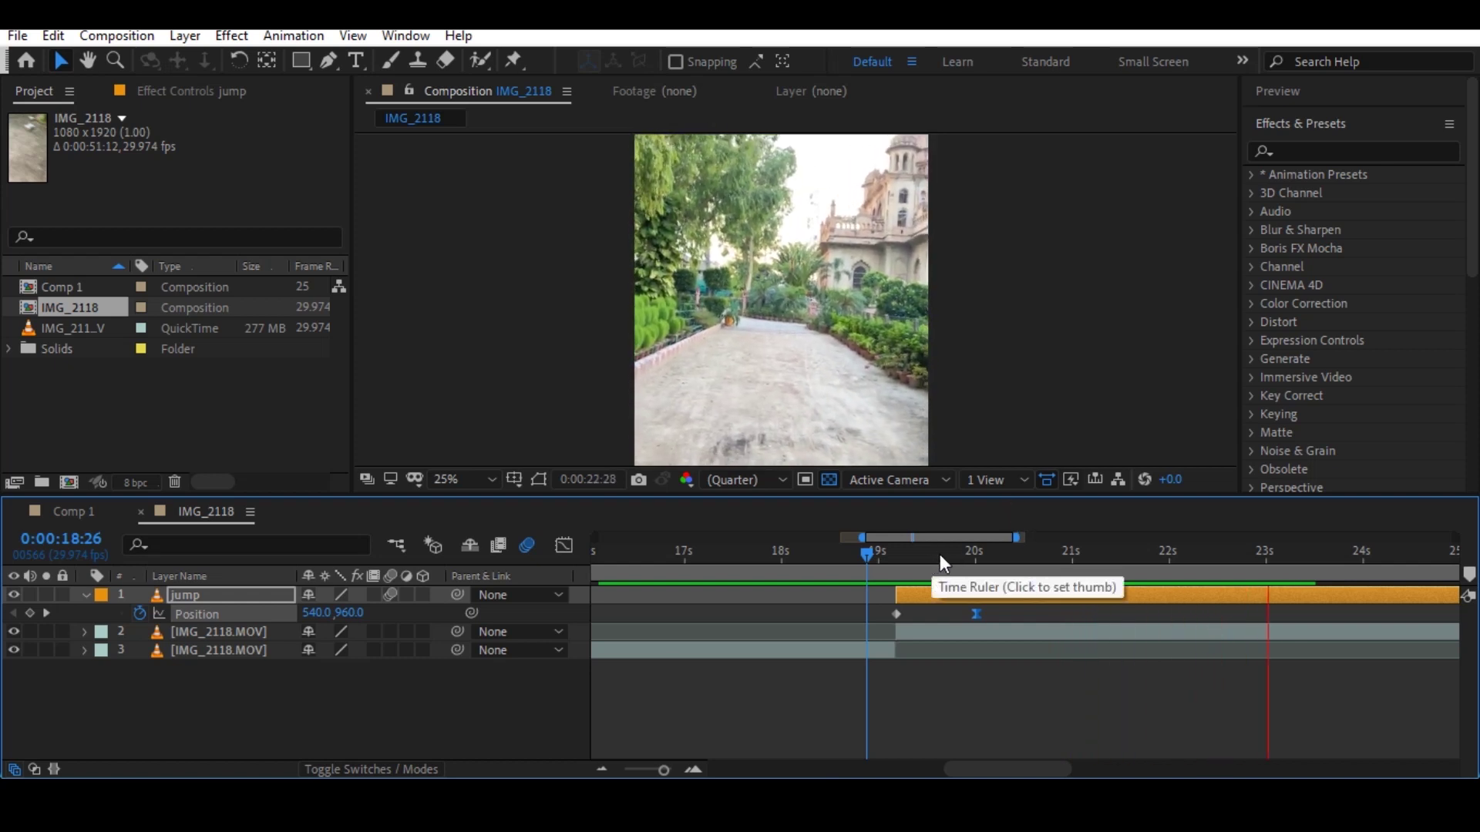
key(space)
drag(663, 770, 622, 771)
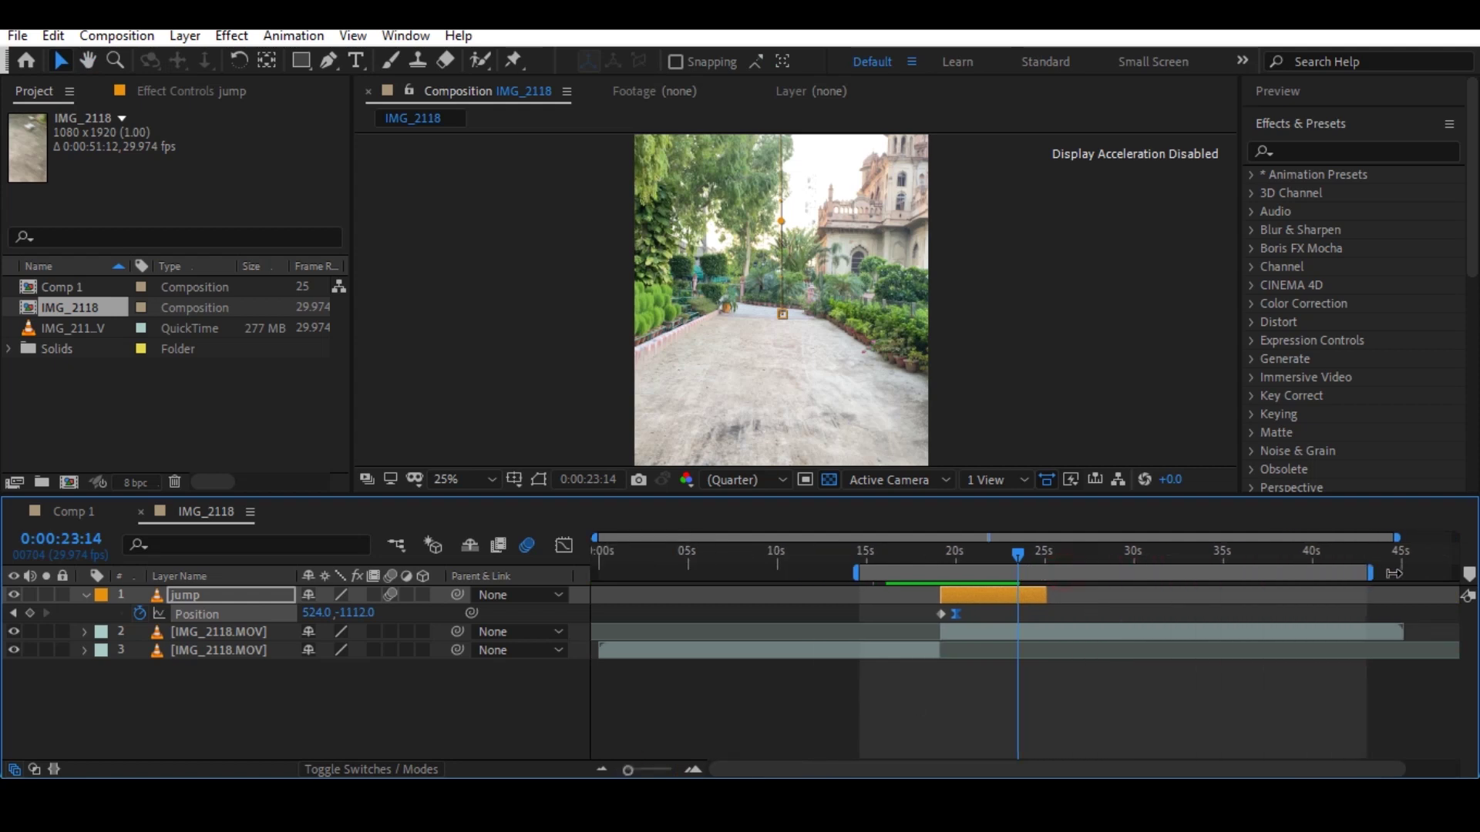
drag(1062, 573, 1415, 573)
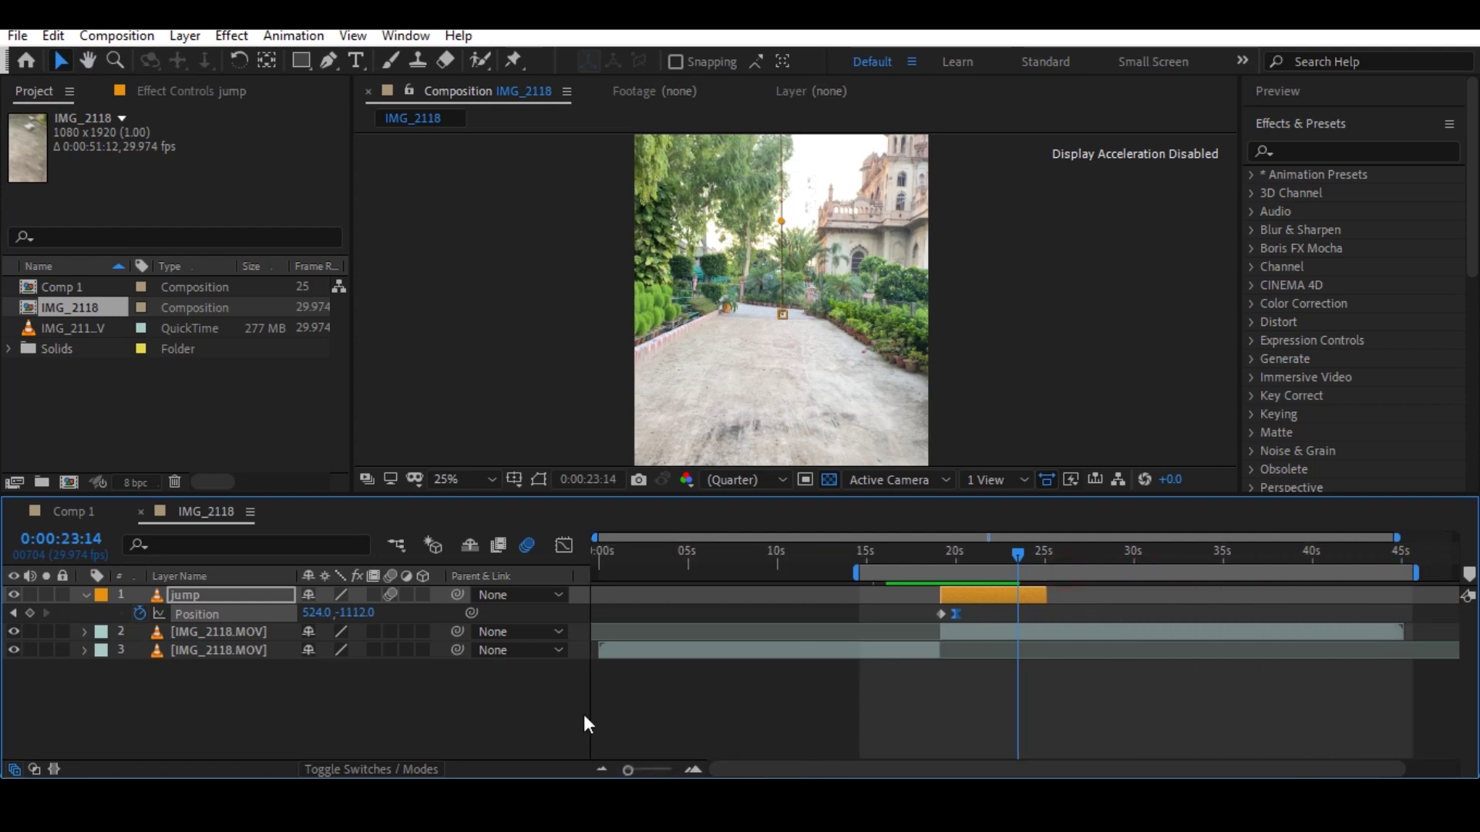
click(601, 771)
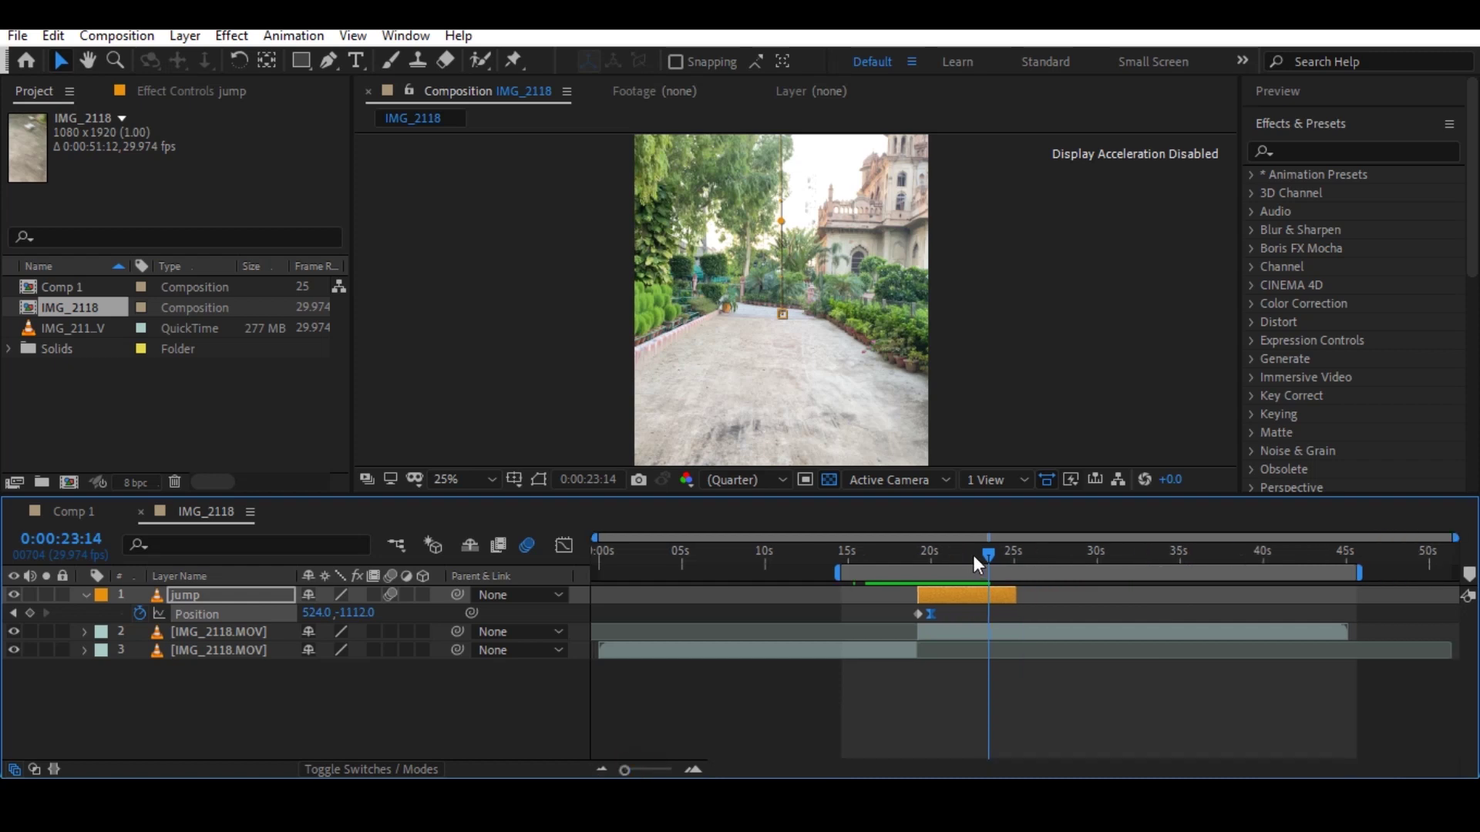
drag(977, 565, 905, 565)
key(space)
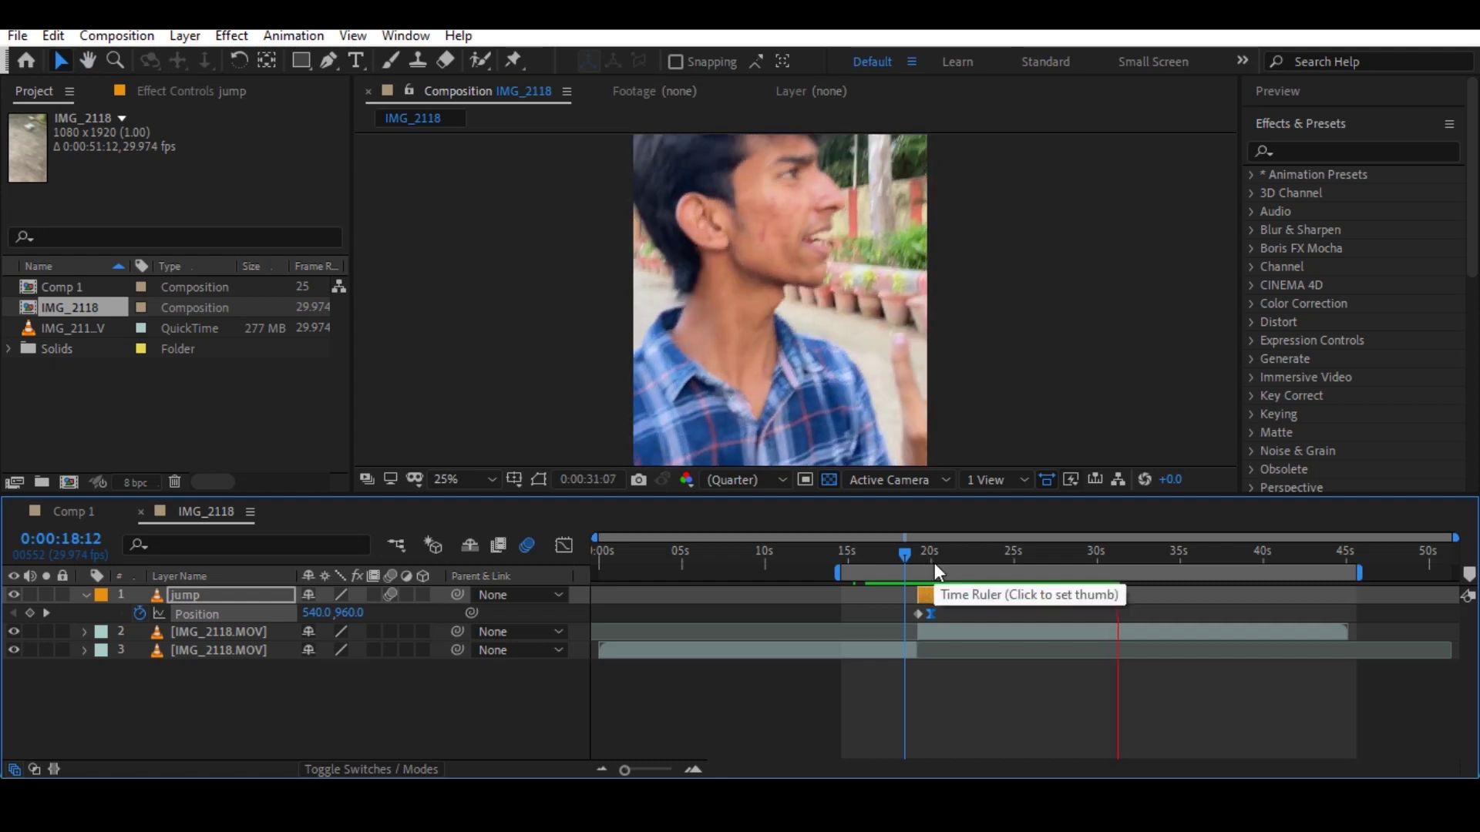
click(913, 557)
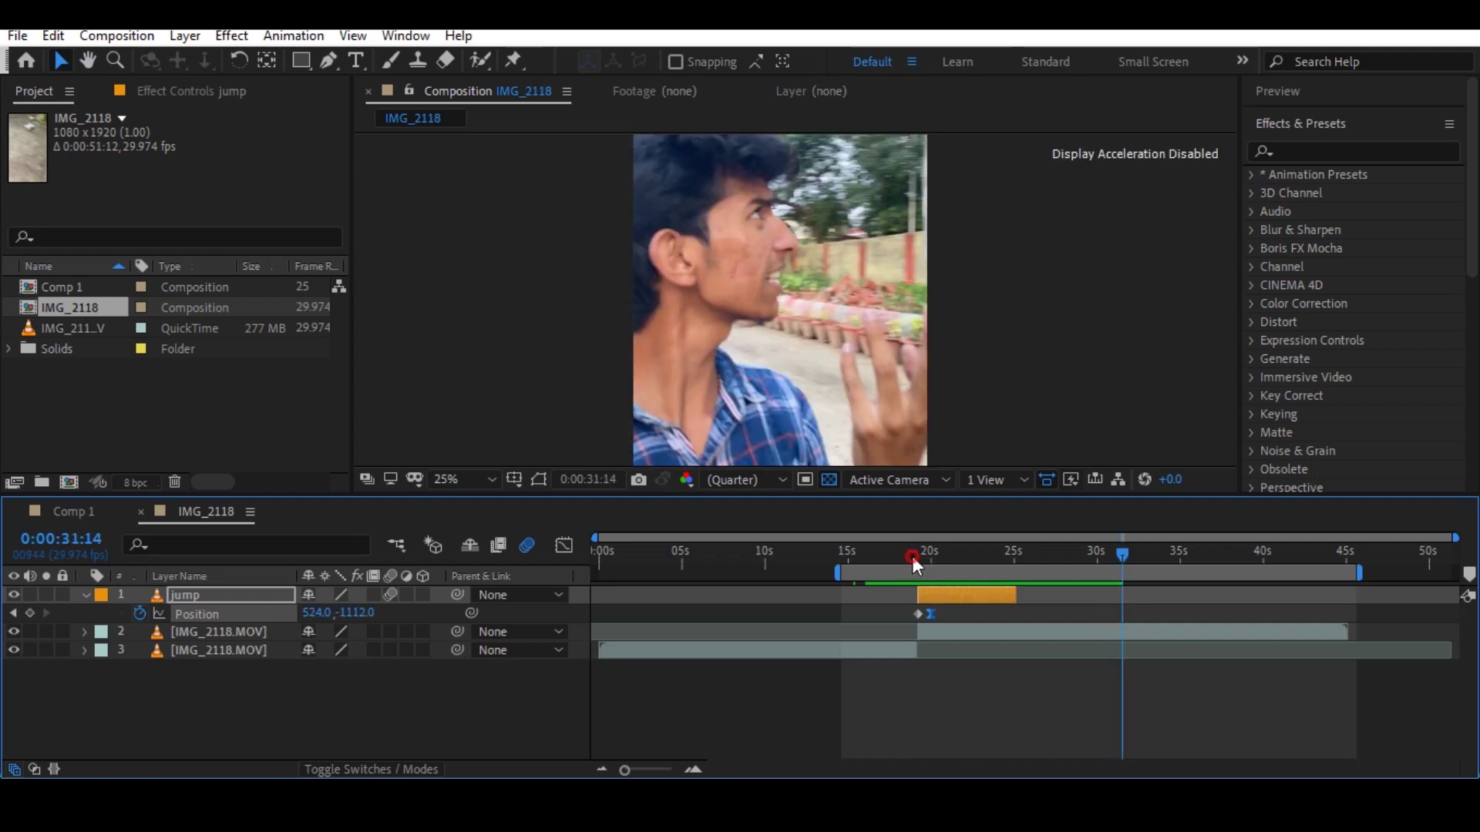
drag(912, 557, 899, 553)
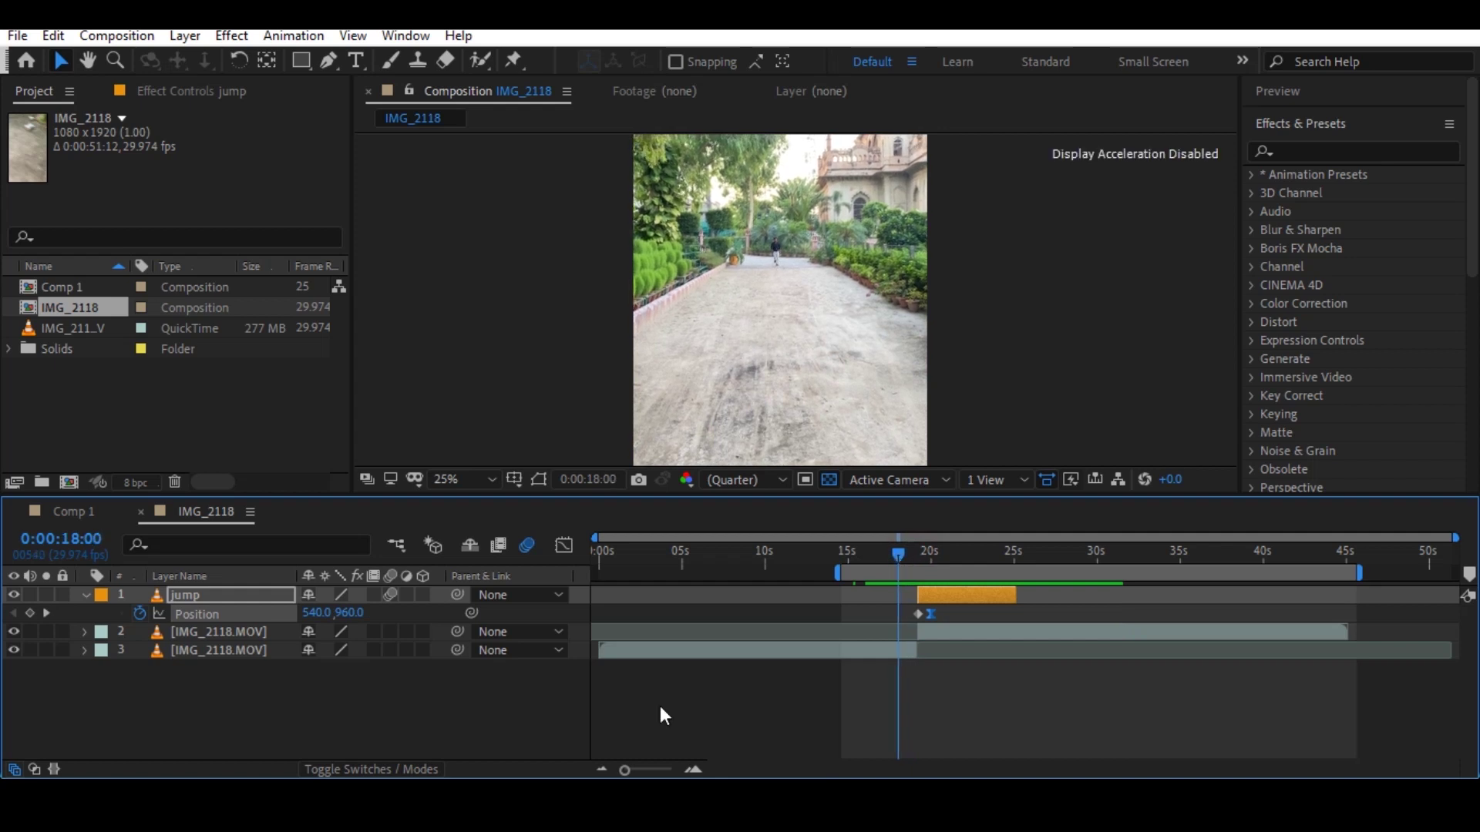
Deselect and collapse the jump layer, then switch to Comp 1.
click(236, 705)
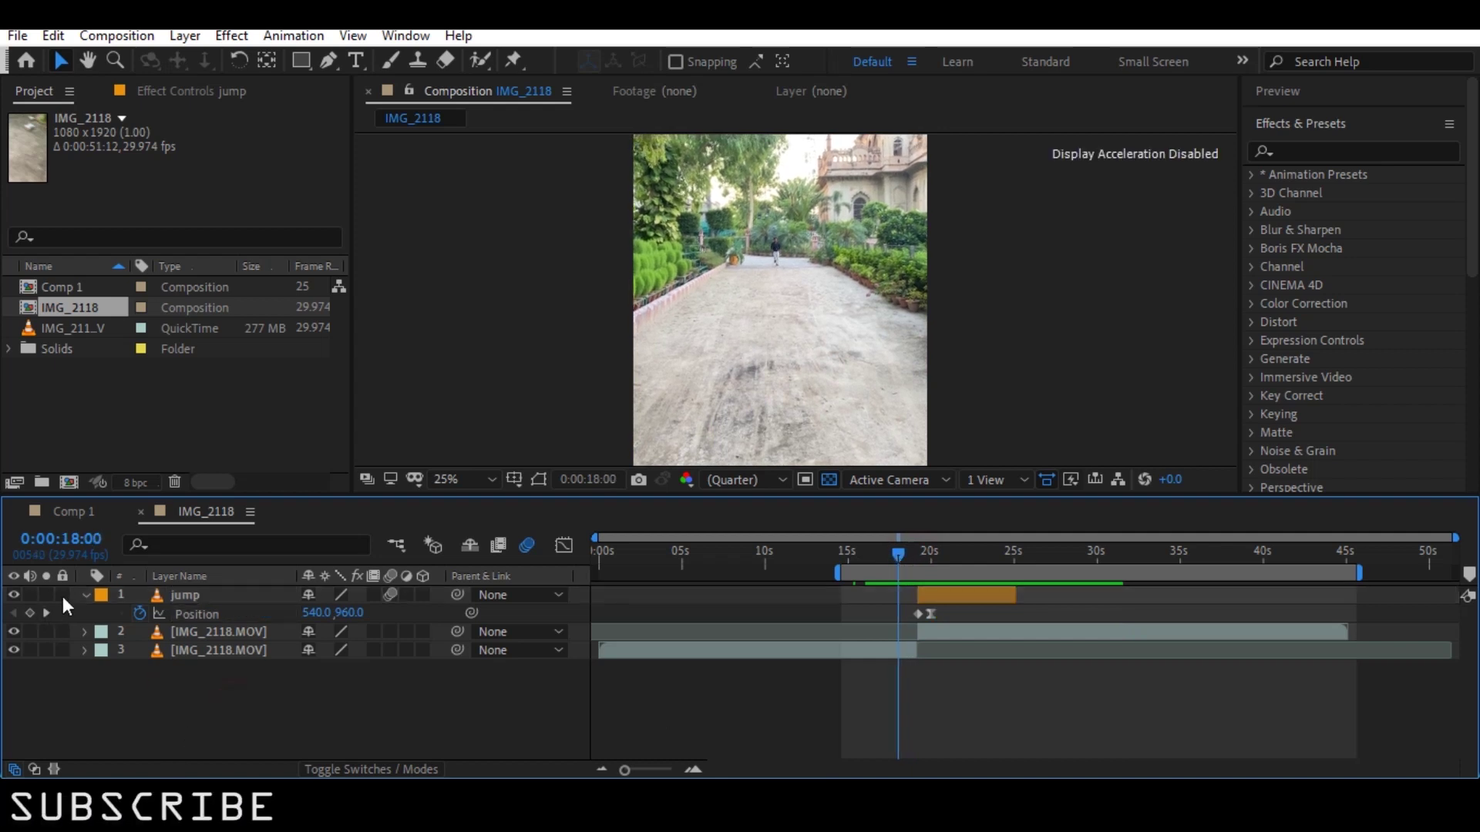
click(84, 595)
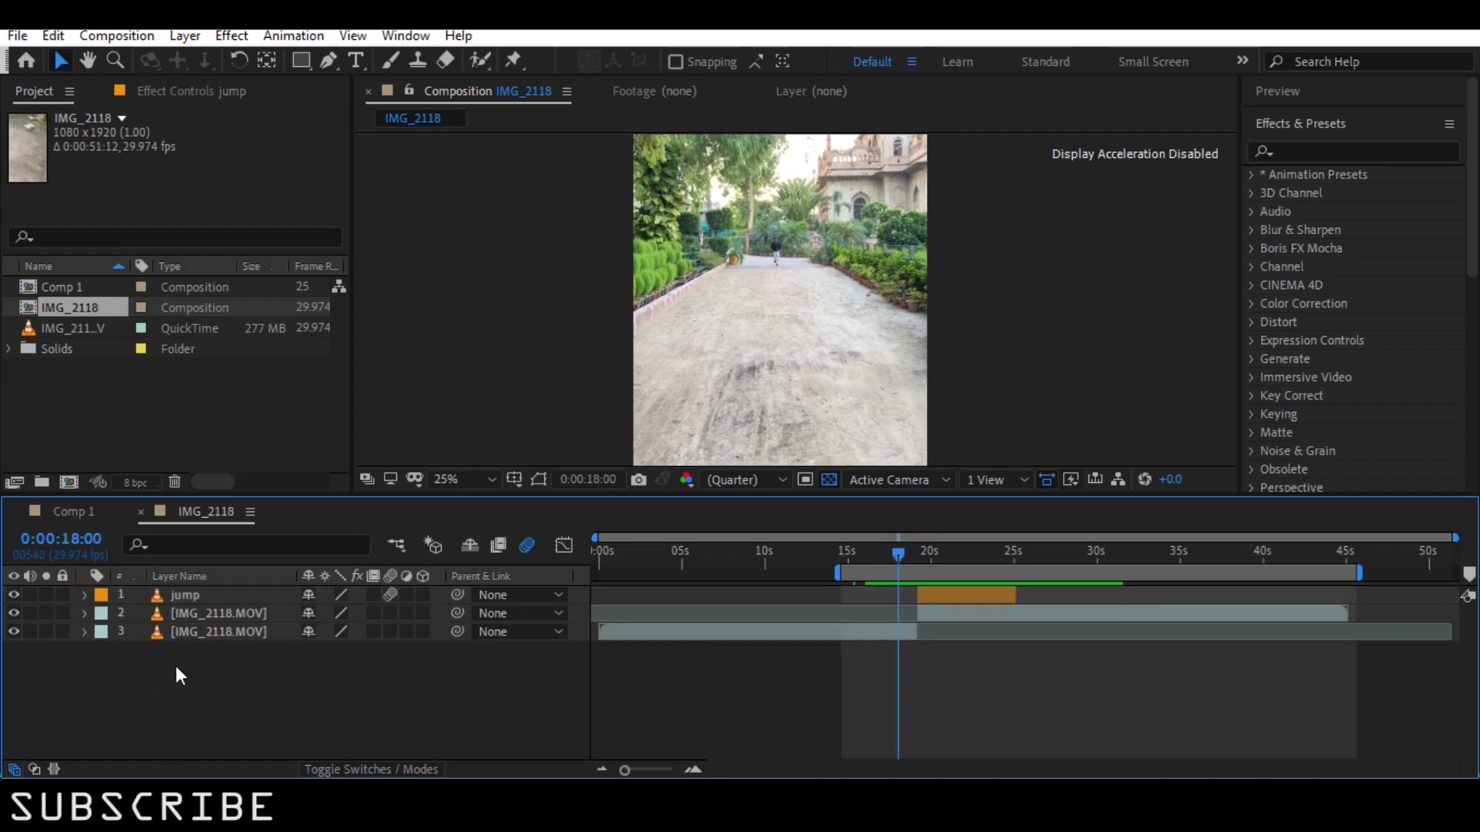
click(70, 511)
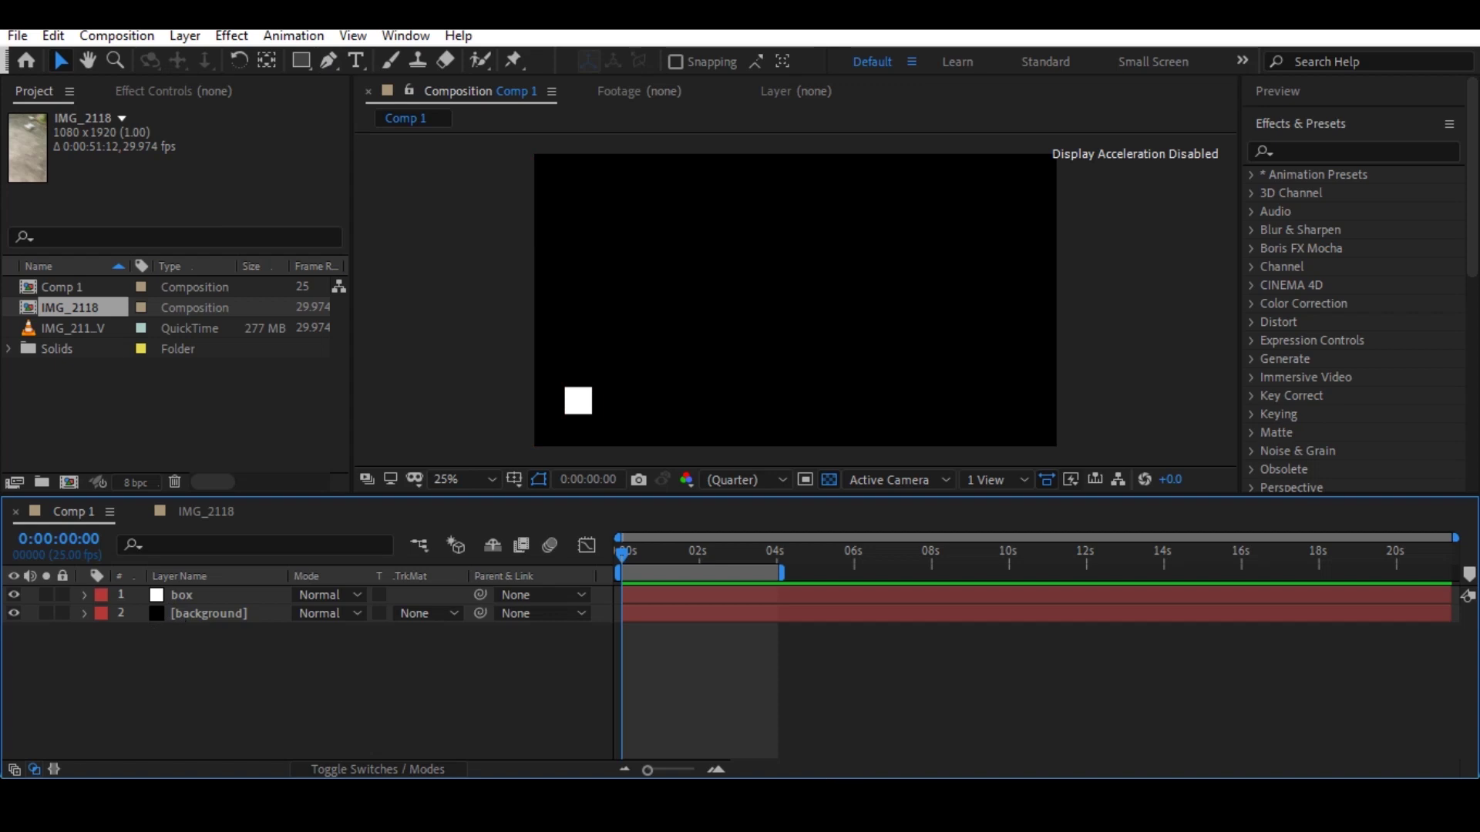
Add a default 1920×1080 black solid to Comp 1 and select Black Solid 1.
right_click(171, 655)
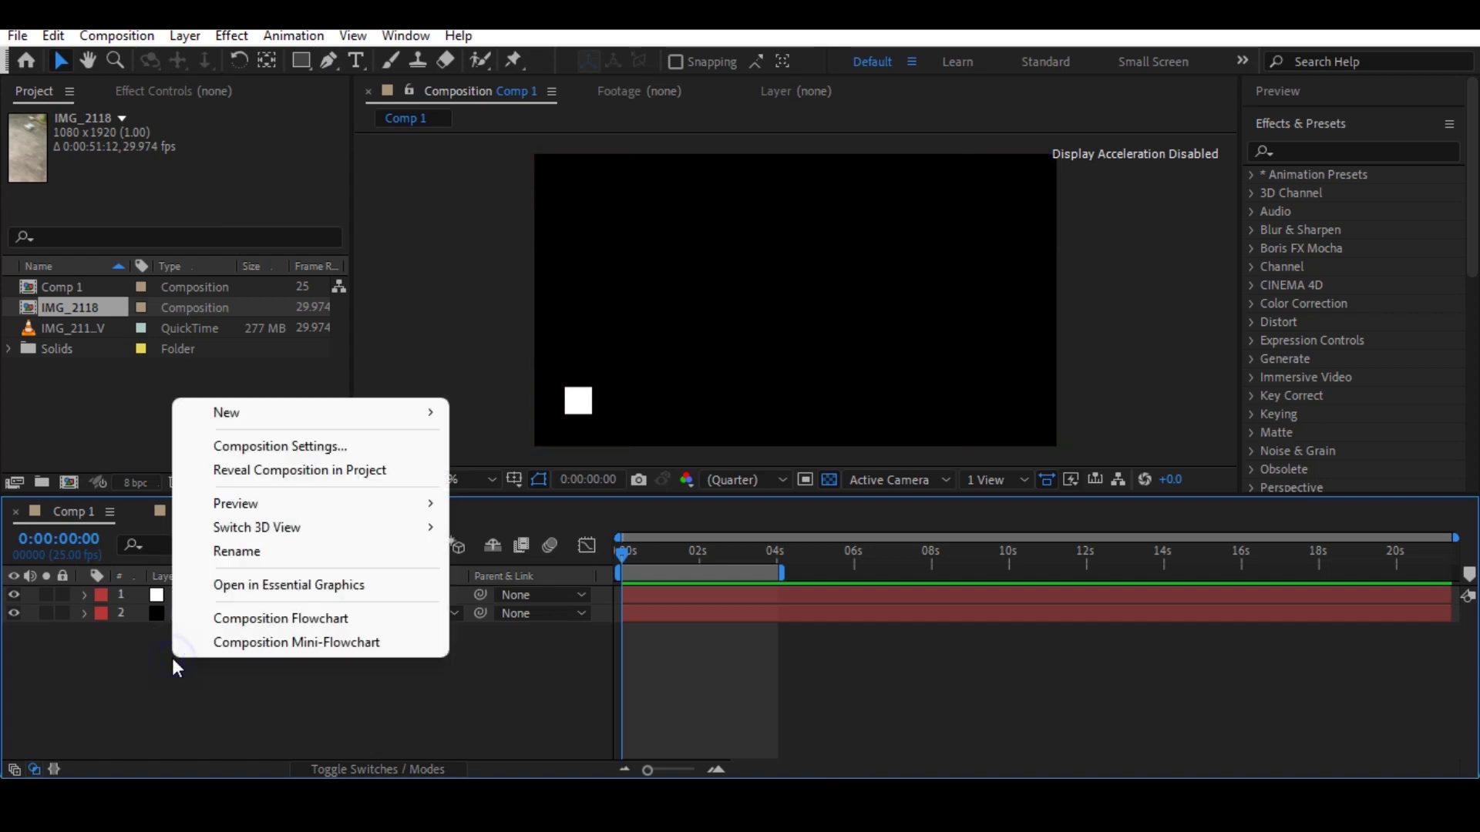
mouse_move(522, 426)
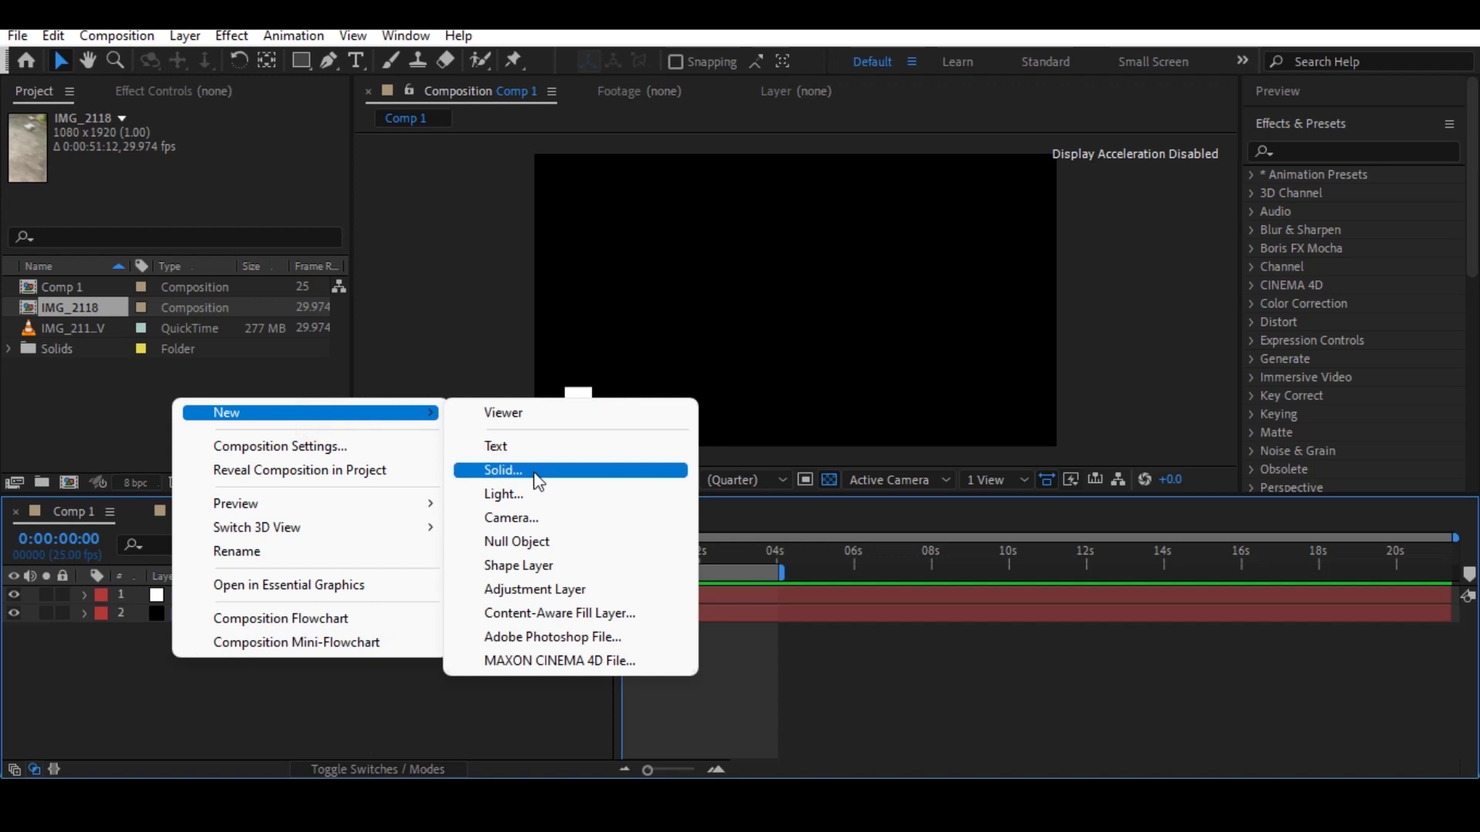
click(534, 473)
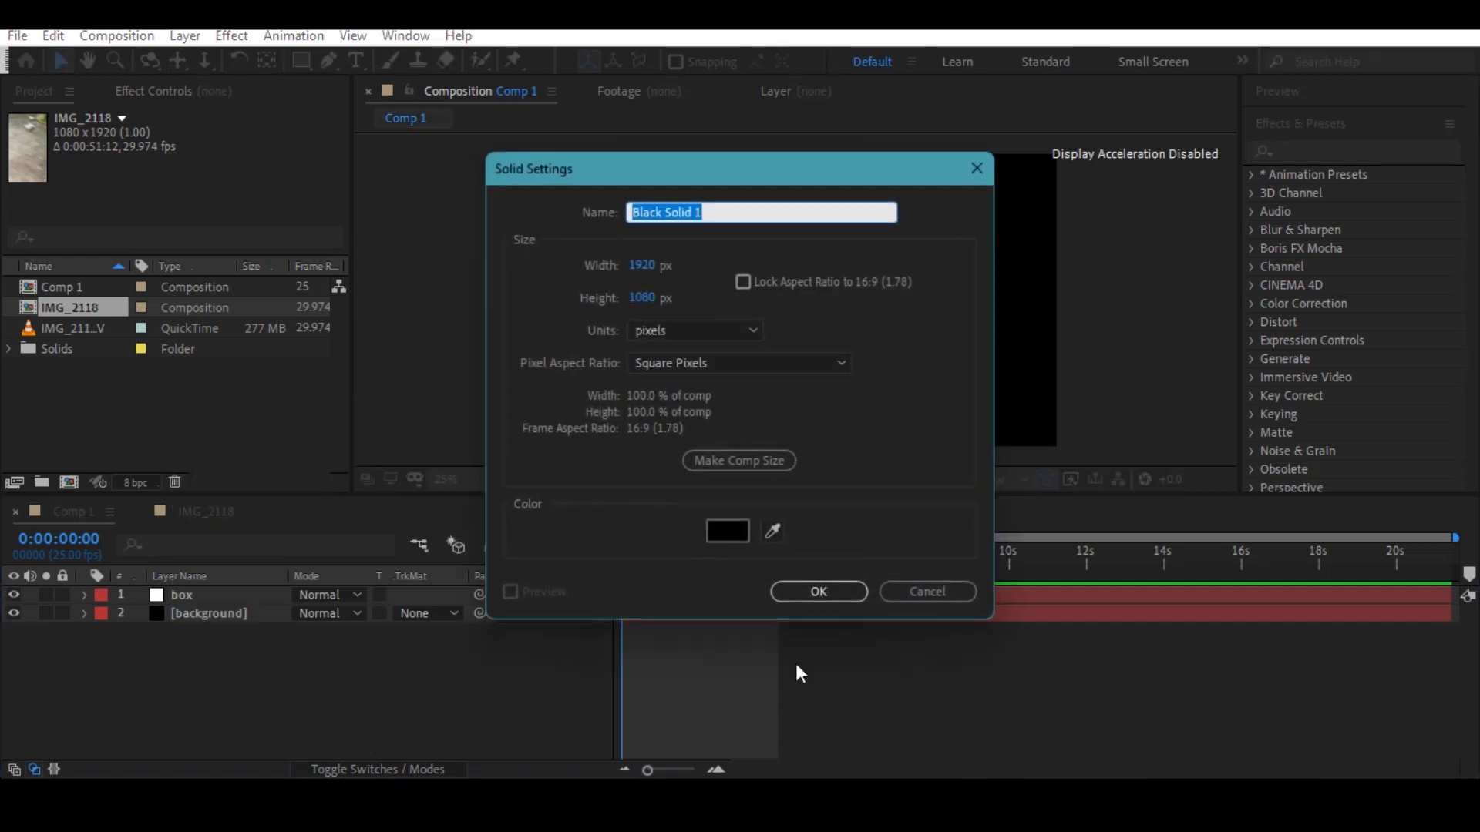
click(821, 599)
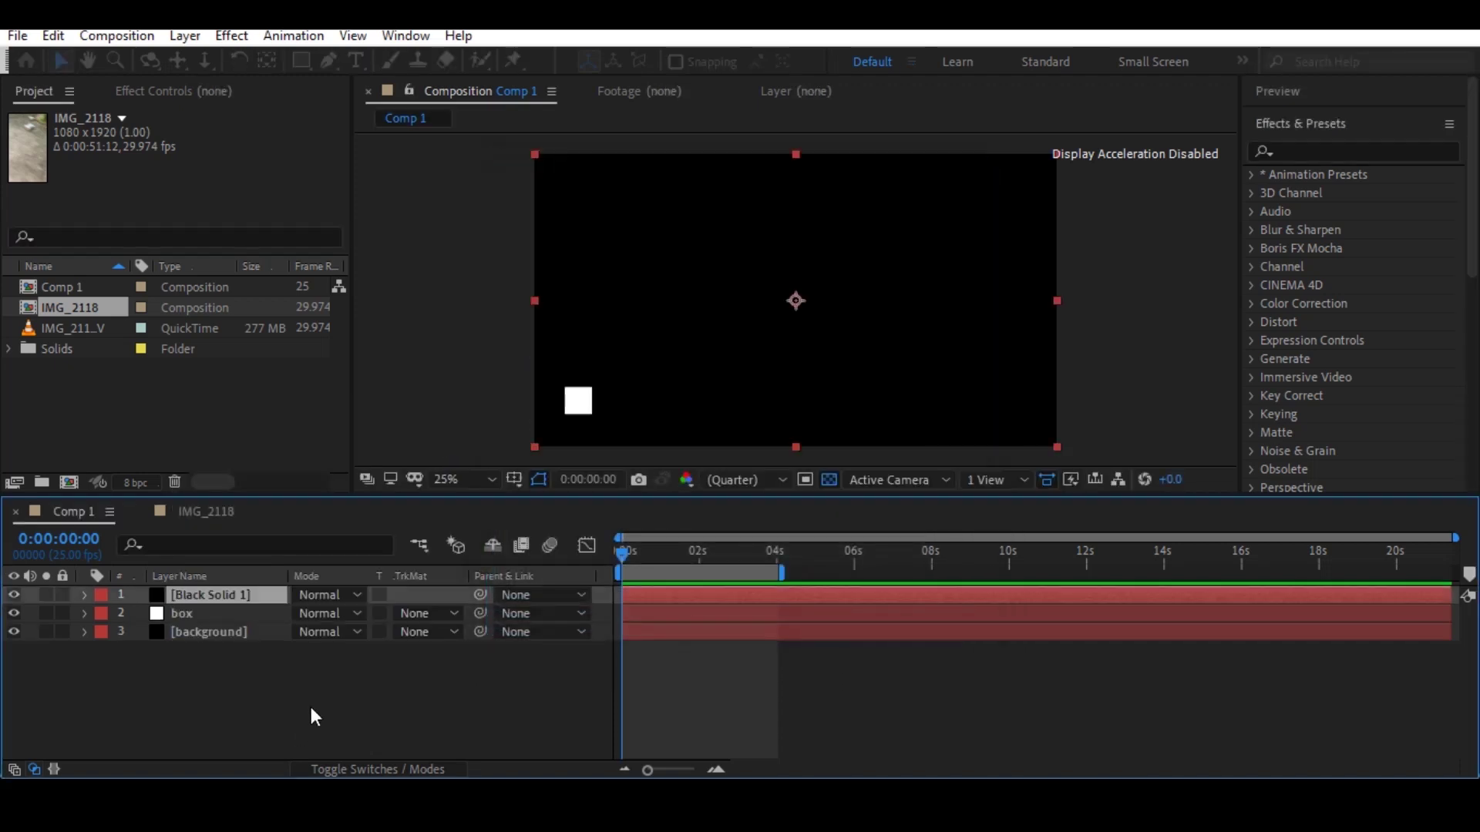
click(207, 572)
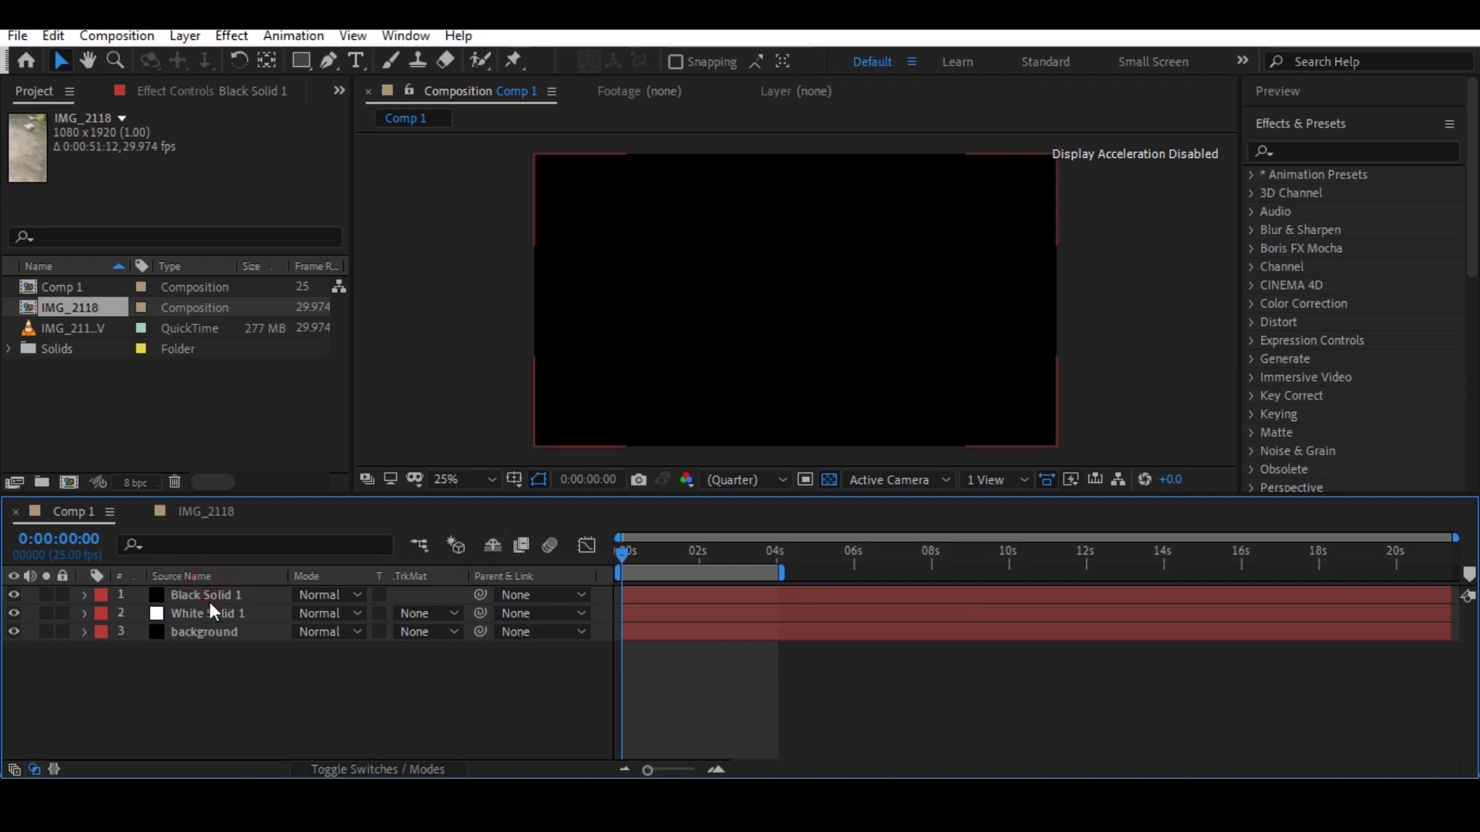
click(214, 578)
click(213, 595)
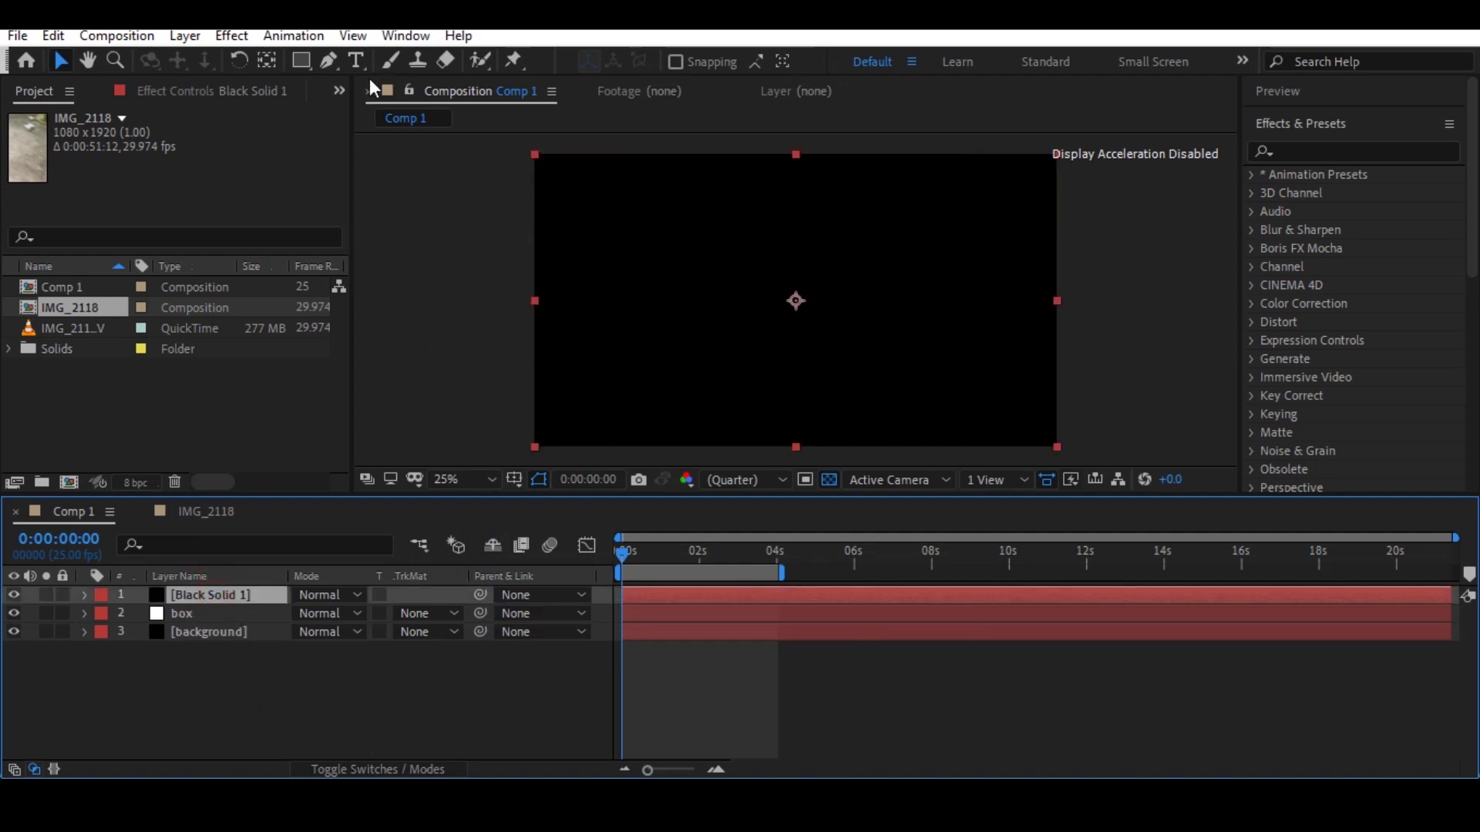
Draw a closed four-point trapezoid mask on Black Solid 1 with the Pen tool.
click(327, 63)
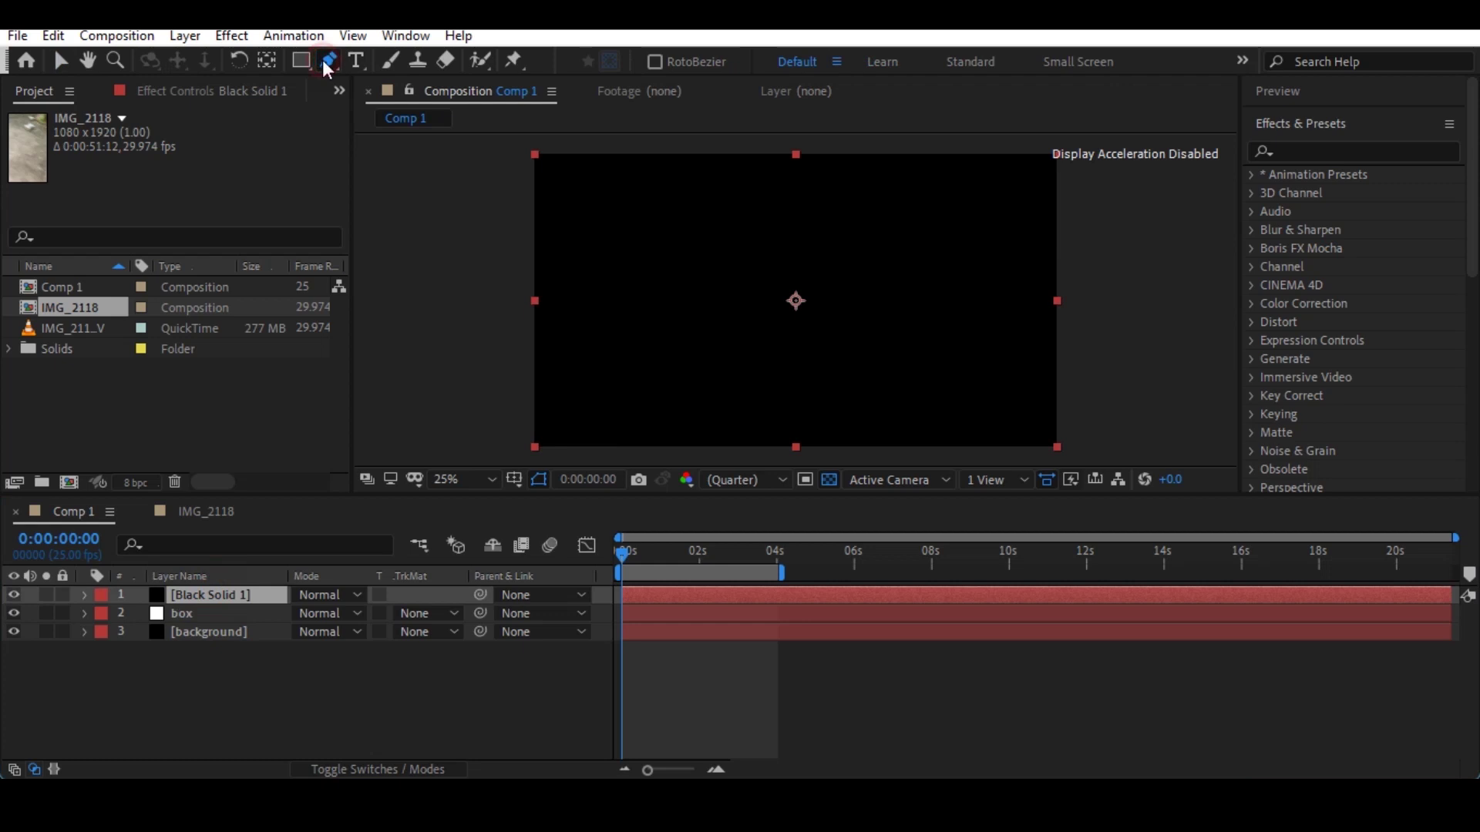
click(675, 243)
click(810, 243)
click(830, 339)
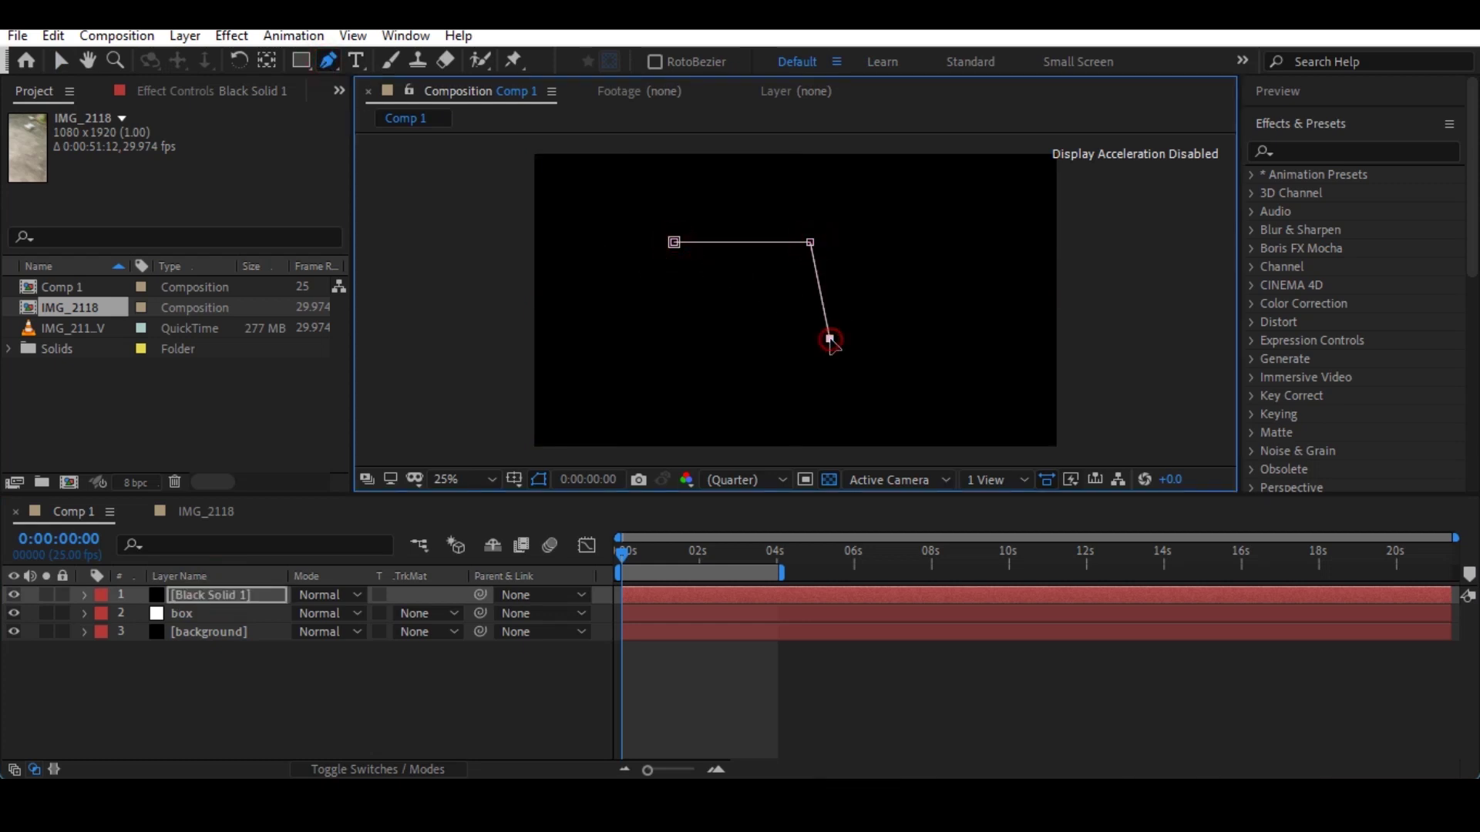
click(588, 336)
click(674, 243)
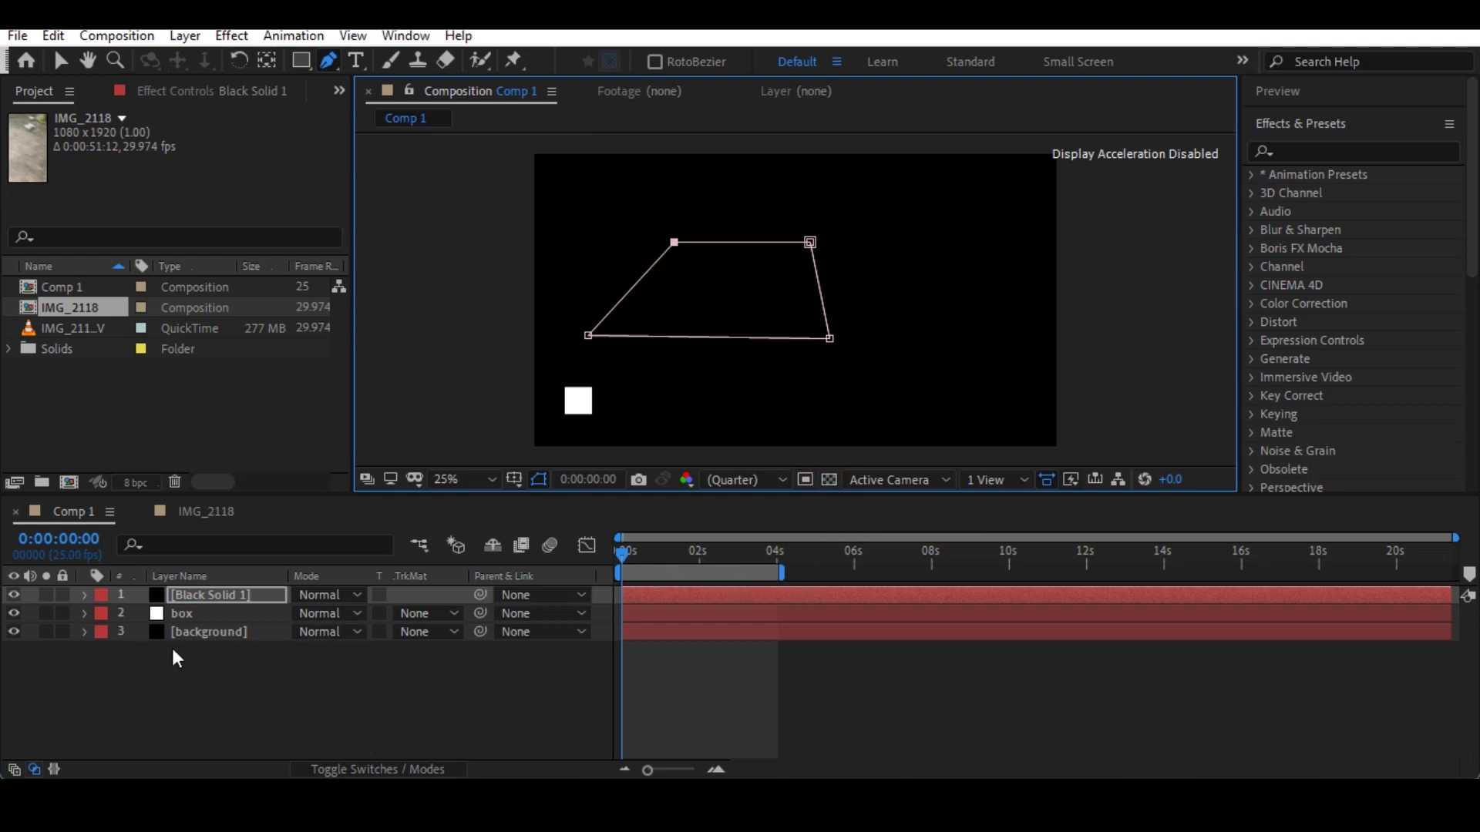
Hide the background layer, turn on the transparency grid, and select Black Solid 1.
click(12, 632)
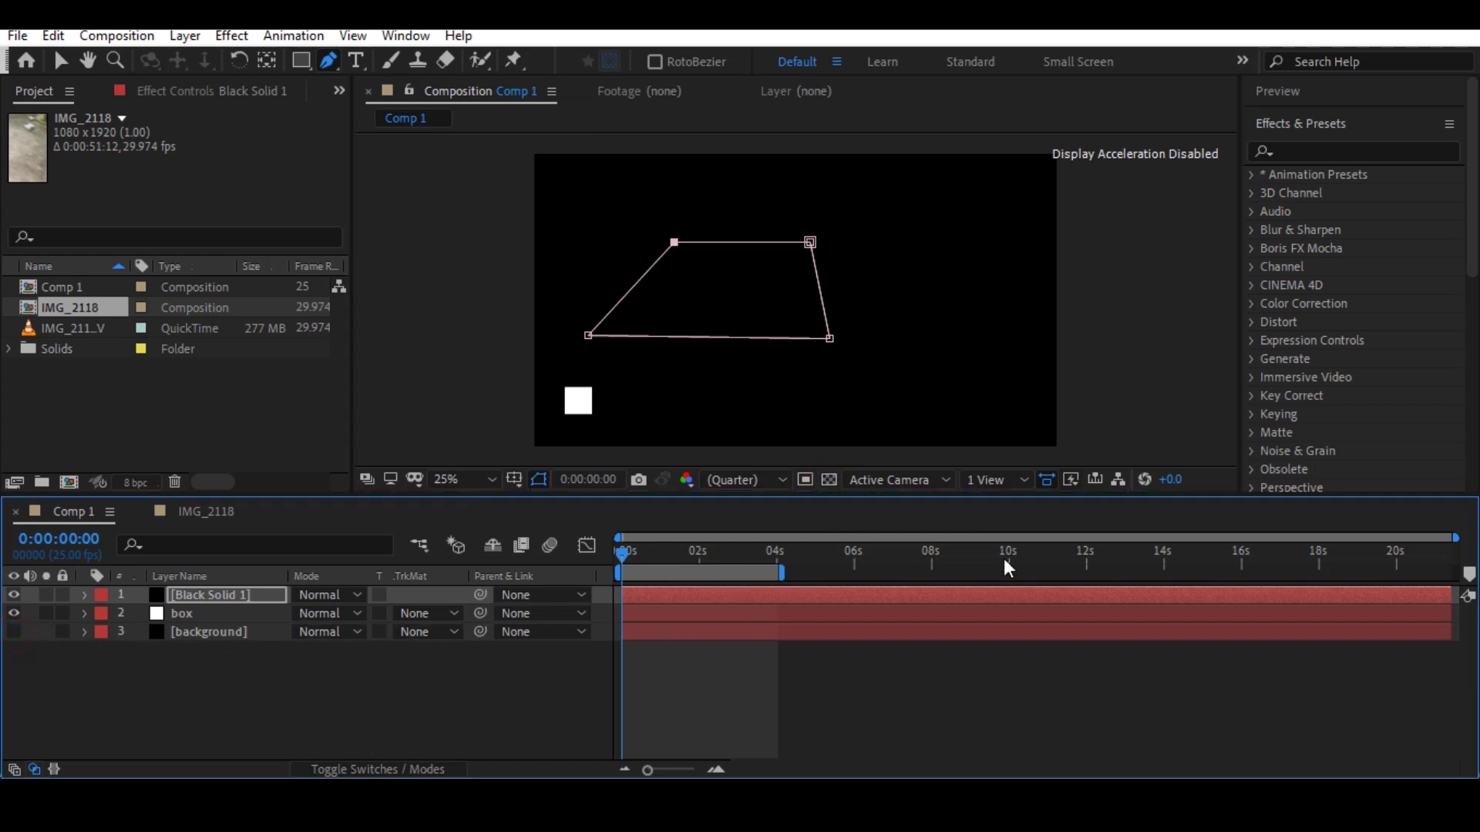
click(834, 481)
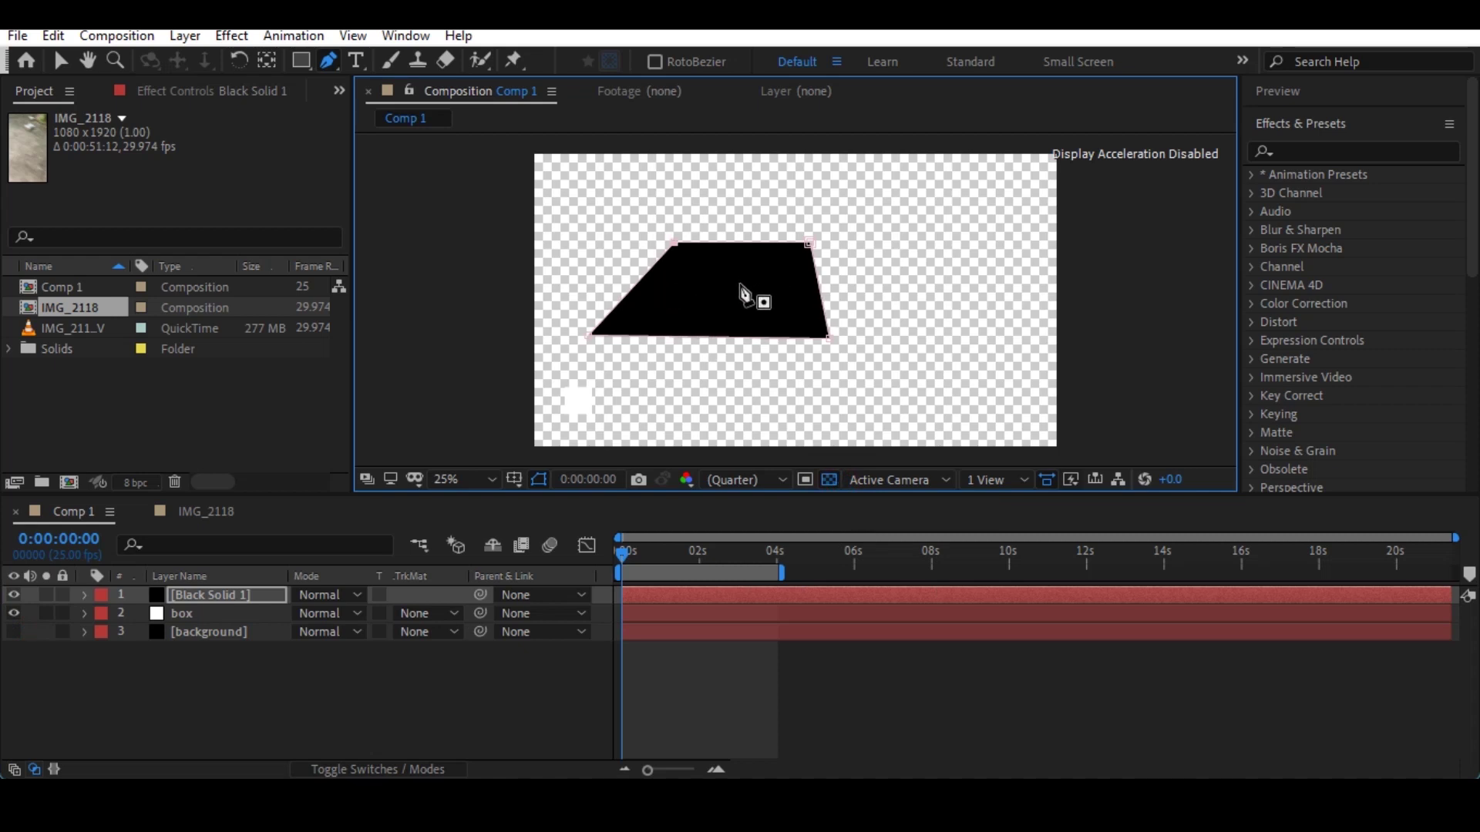
click(231, 599)
Delete the four-sided Mask 1 from Black Solid 1.
key(m)
click(176, 615)
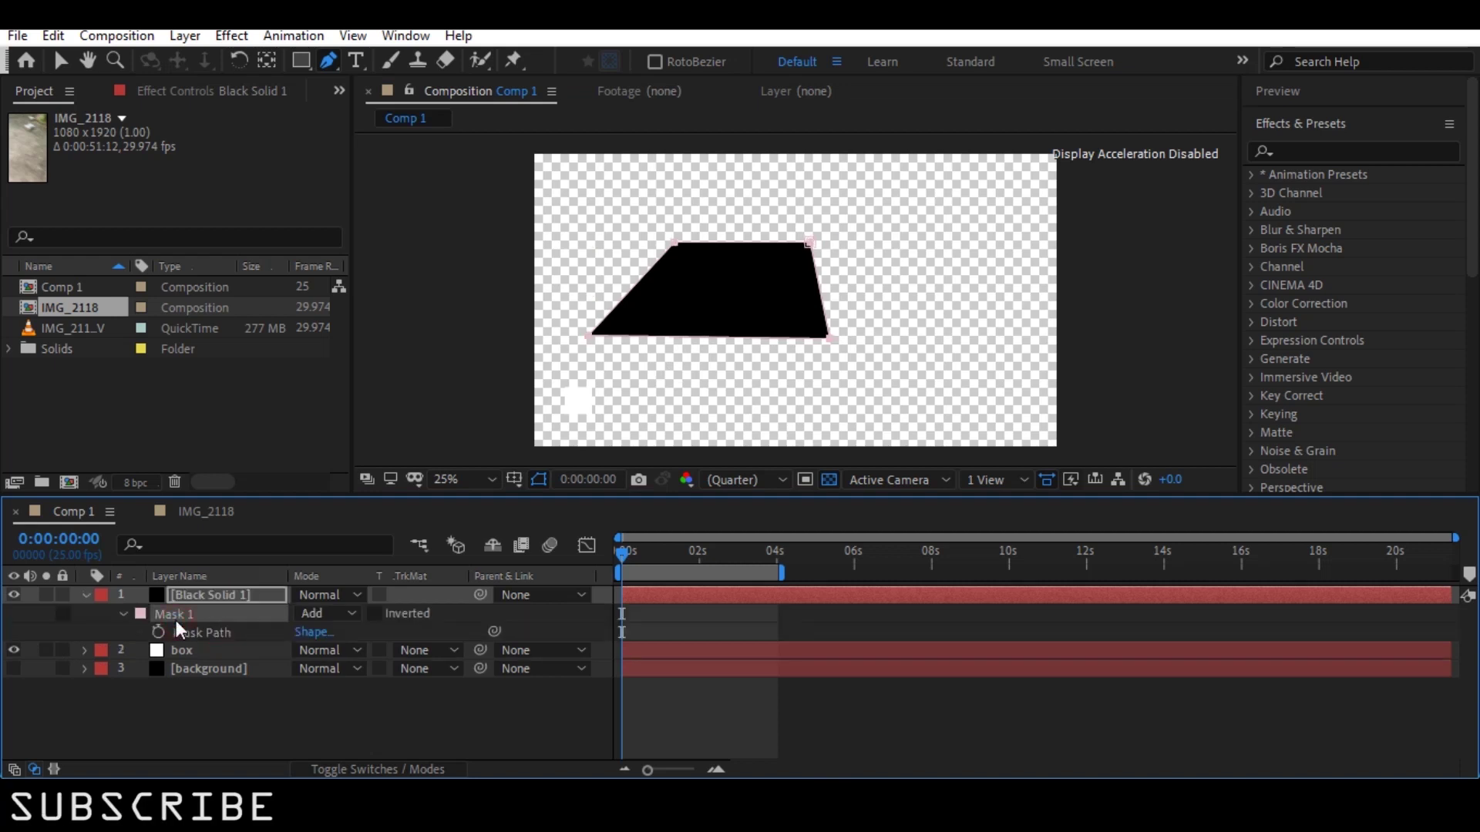
key(Delete)
Draw a closed curved blob mask and set its Mask Feather to 99 pixels.
click(721, 240)
click(682, 297)
mouse_move(769, 349)
mouse_down()
mouse_move(806, 353)
mouse_move(887, 295)
mouse_up()
drag(834, 233, 740, 274)
click(722, 241)
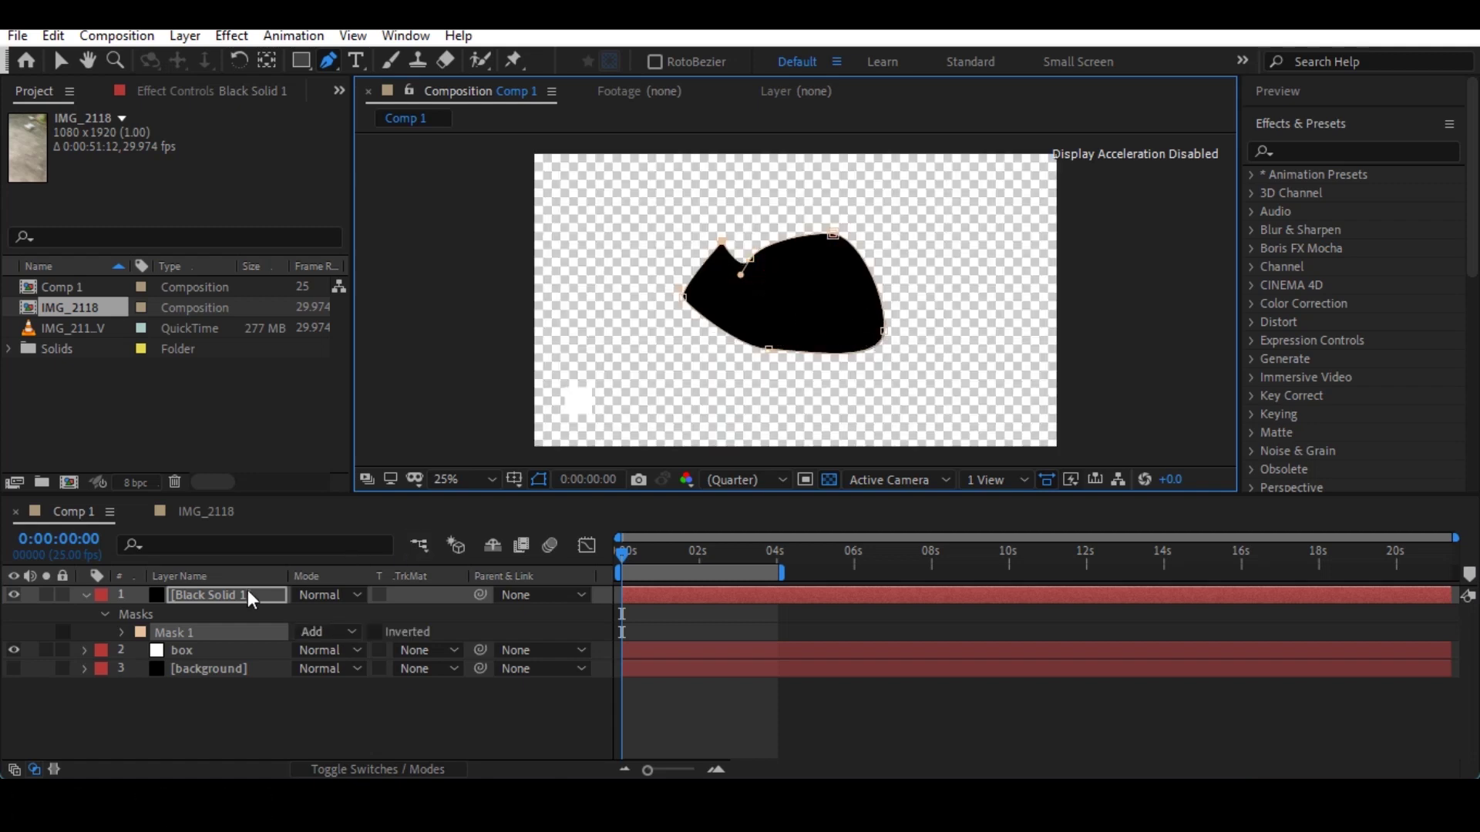
click(122, 632)
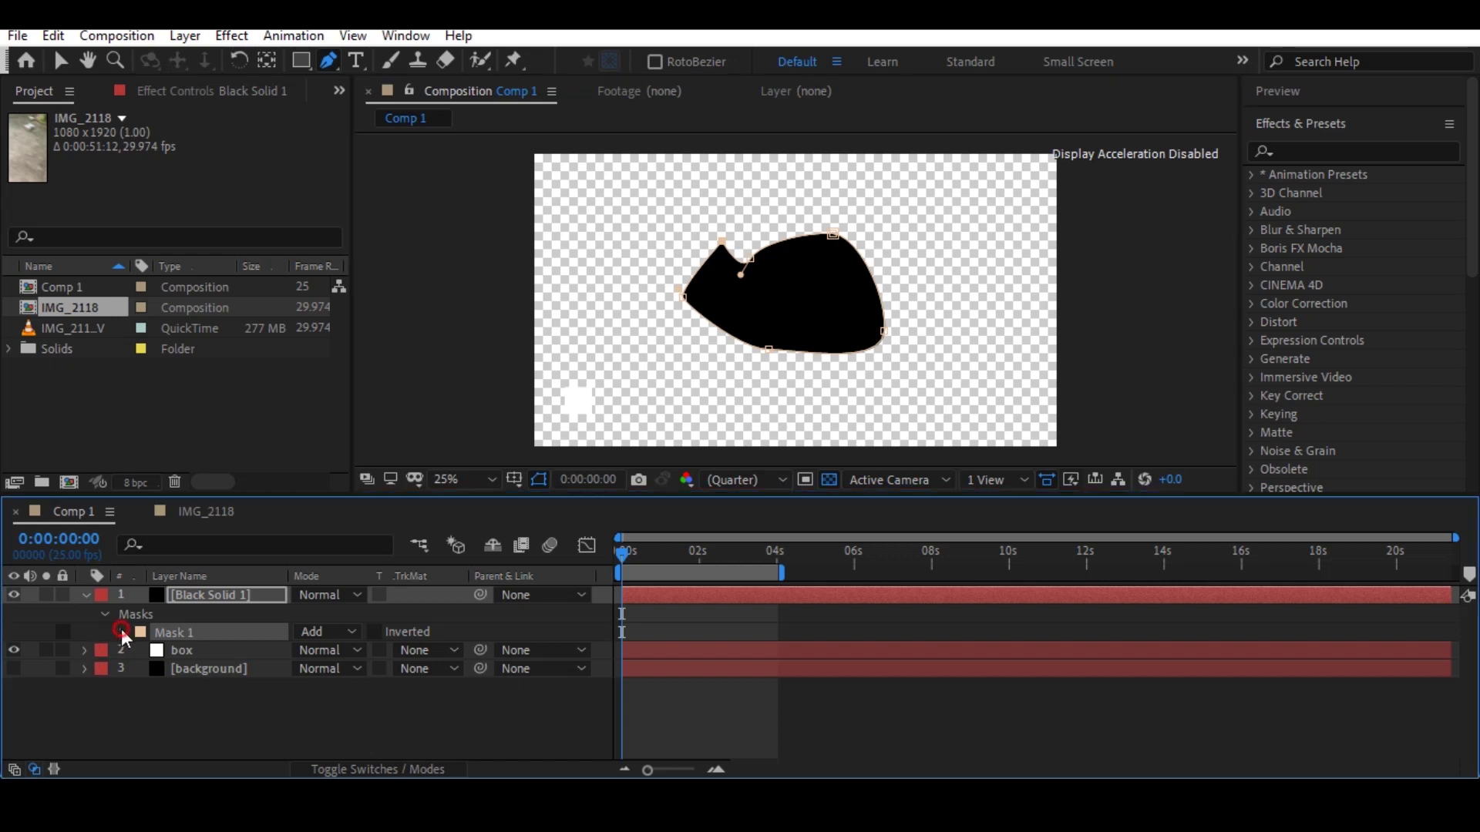
drag(319, 669, 457, 679)
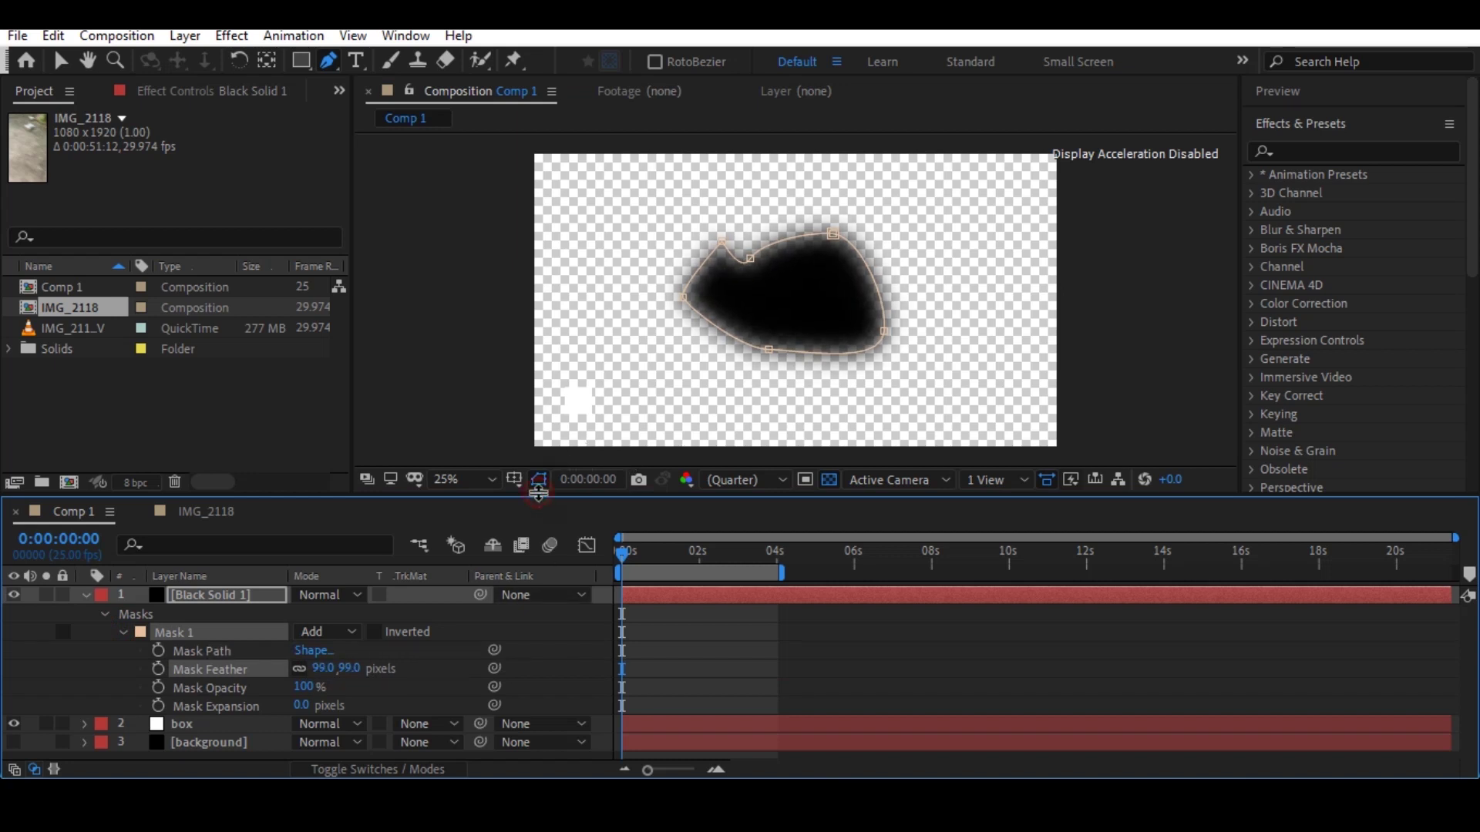
Hide the mask outline and try Mask Feather values, settling on 23 pixels.
click(538, 480)
mouse_move(322, 669)
mouse_down()
mouse_move(216, 660)
mouse_move(924, 666)
mouse_up()
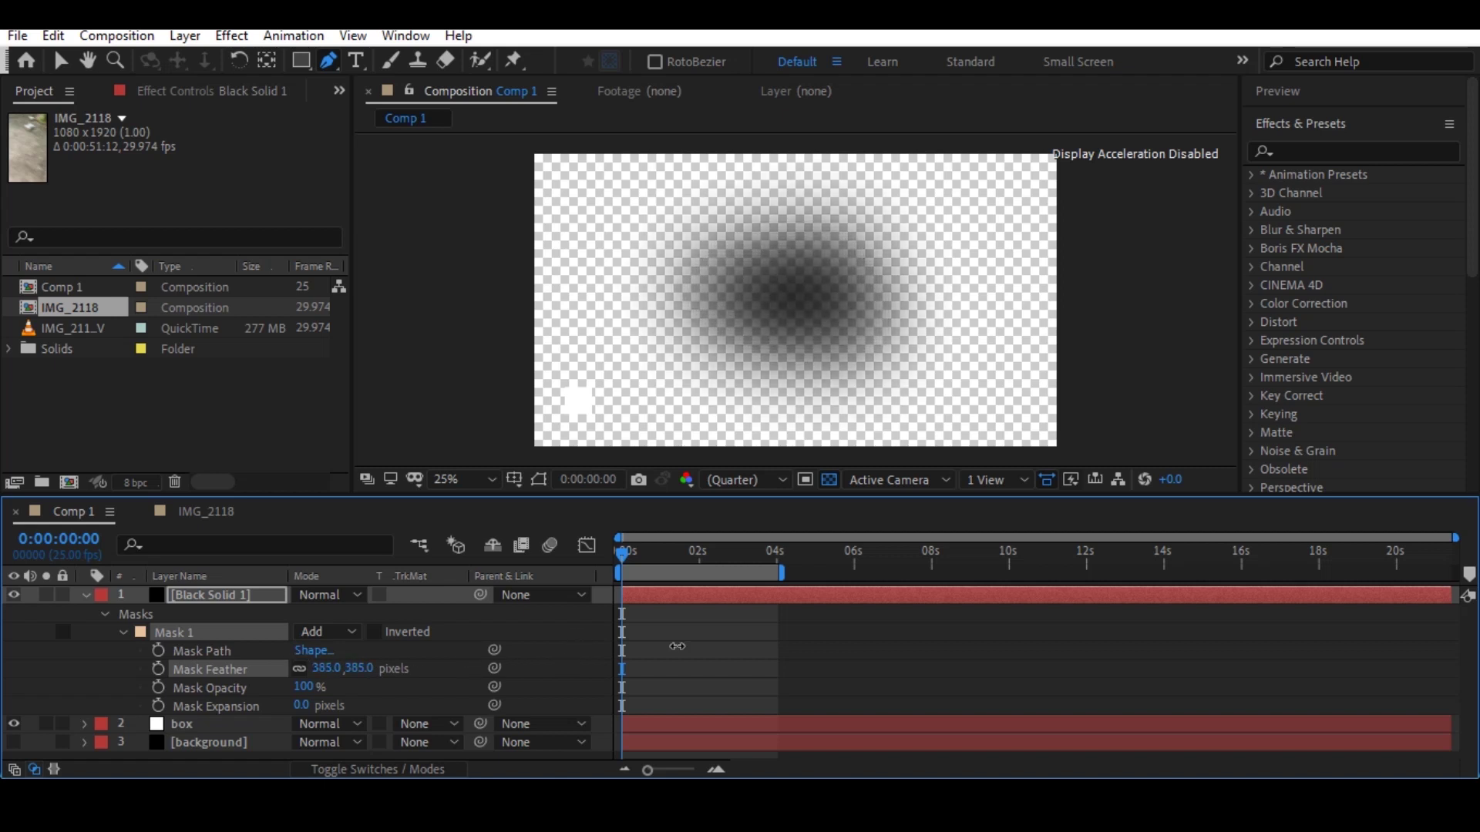
drag(794, 665, 132, 645)
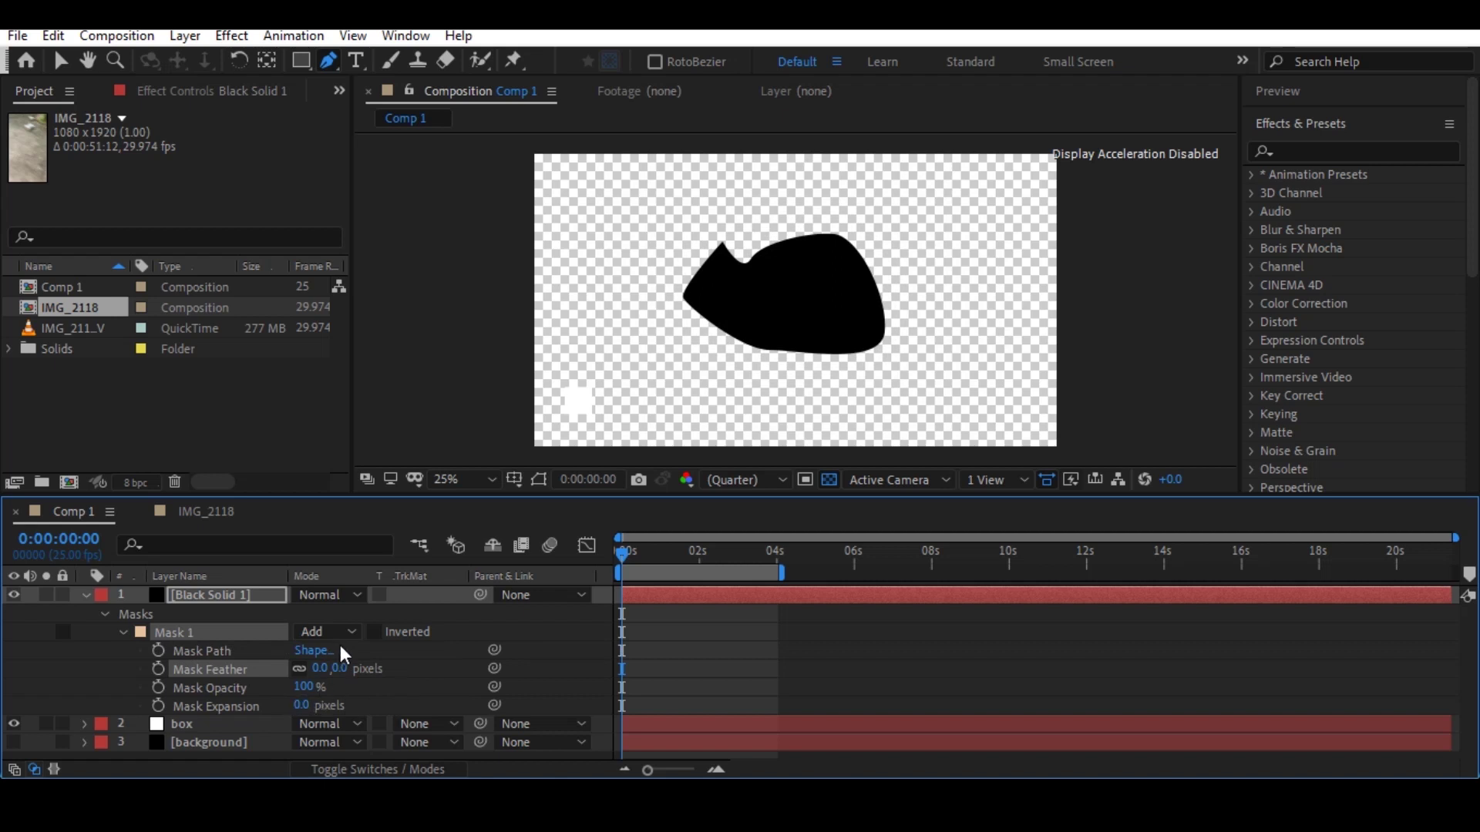
mouse_move(320, 669)
mouse_down()
mouse_move(343, 668)
mouse_move(352, 704)
mouse_move(276, 697)
mouse_up()
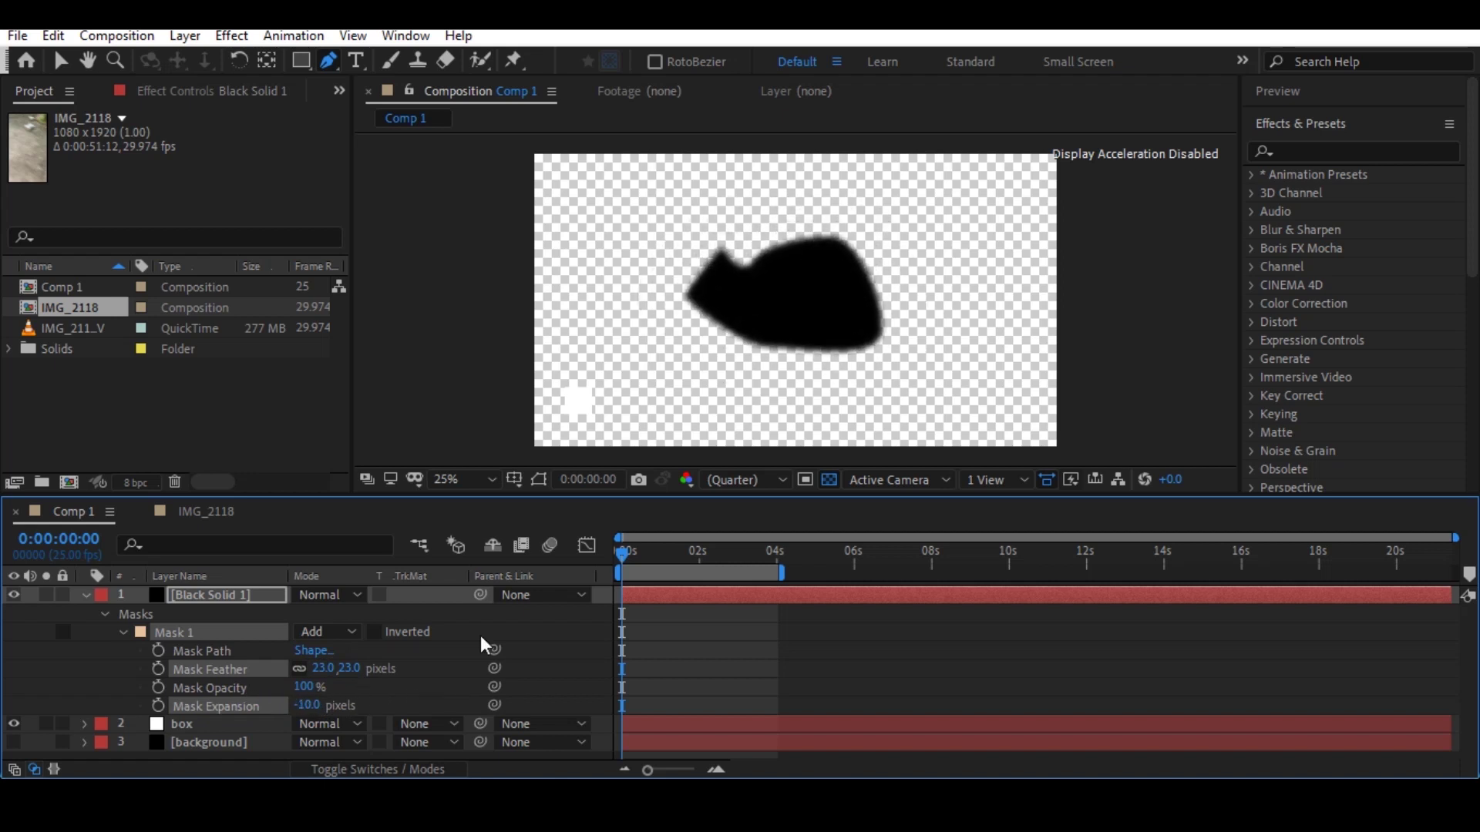
Show the outline, increase Mask Expansion, reset Mask Opacity to 100%, and select Masks.
click(539, 480)
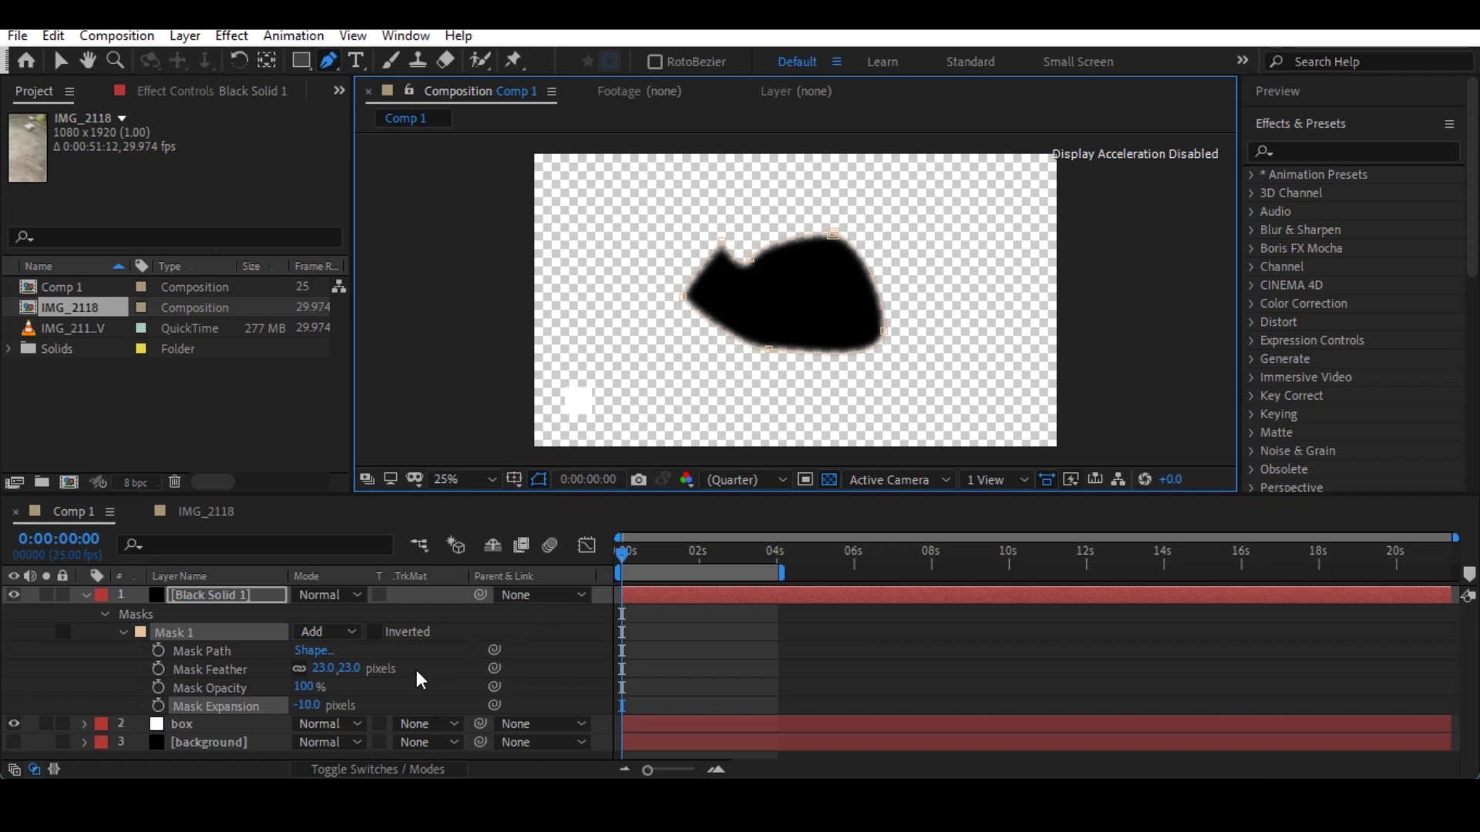
mouse_move(306, 706)
mouse_down()
mouse_move(353, 681)
mouse_move(408, 684)
mouse_move(203, 684)
mouse_move(293, 675)
mouse_up()
click(132, 674)
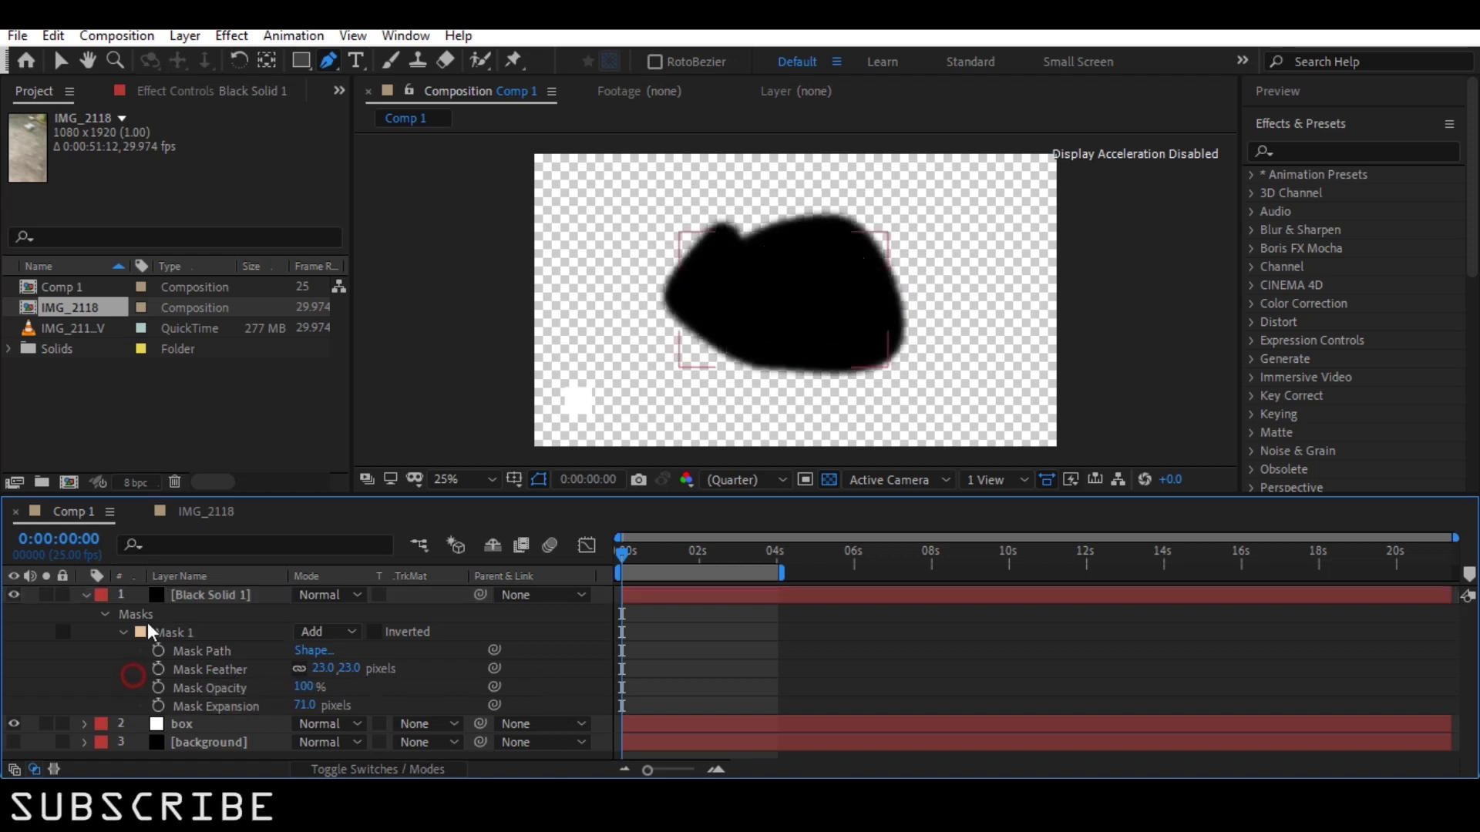
click(142, 619)
Delete the mask, collapse the layer, show the background, and move to 0:00:00:23.
key(Delete)
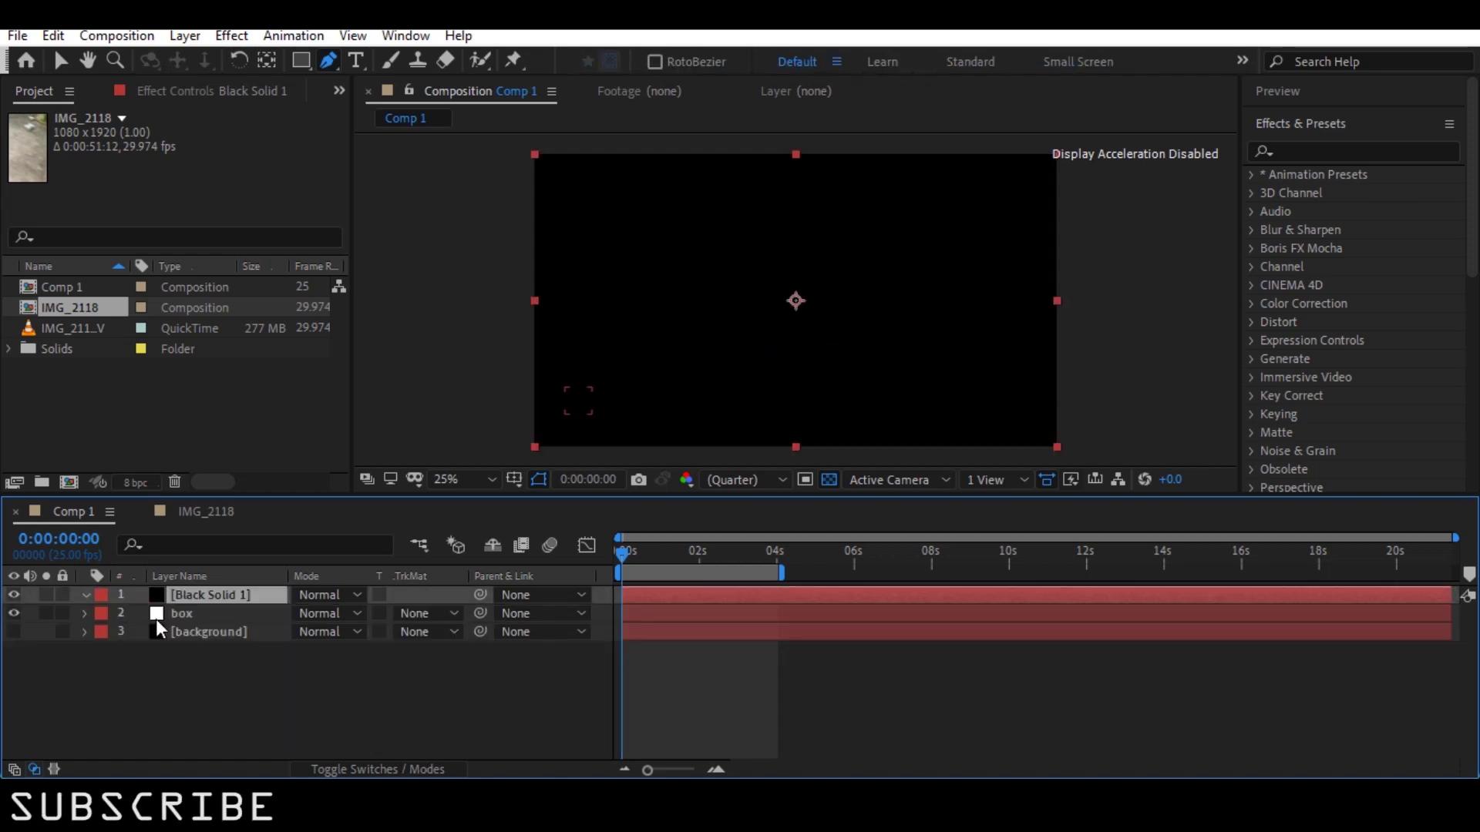
click(85, 594)
click(13, 631)
drag(625, 552, 661, 553)
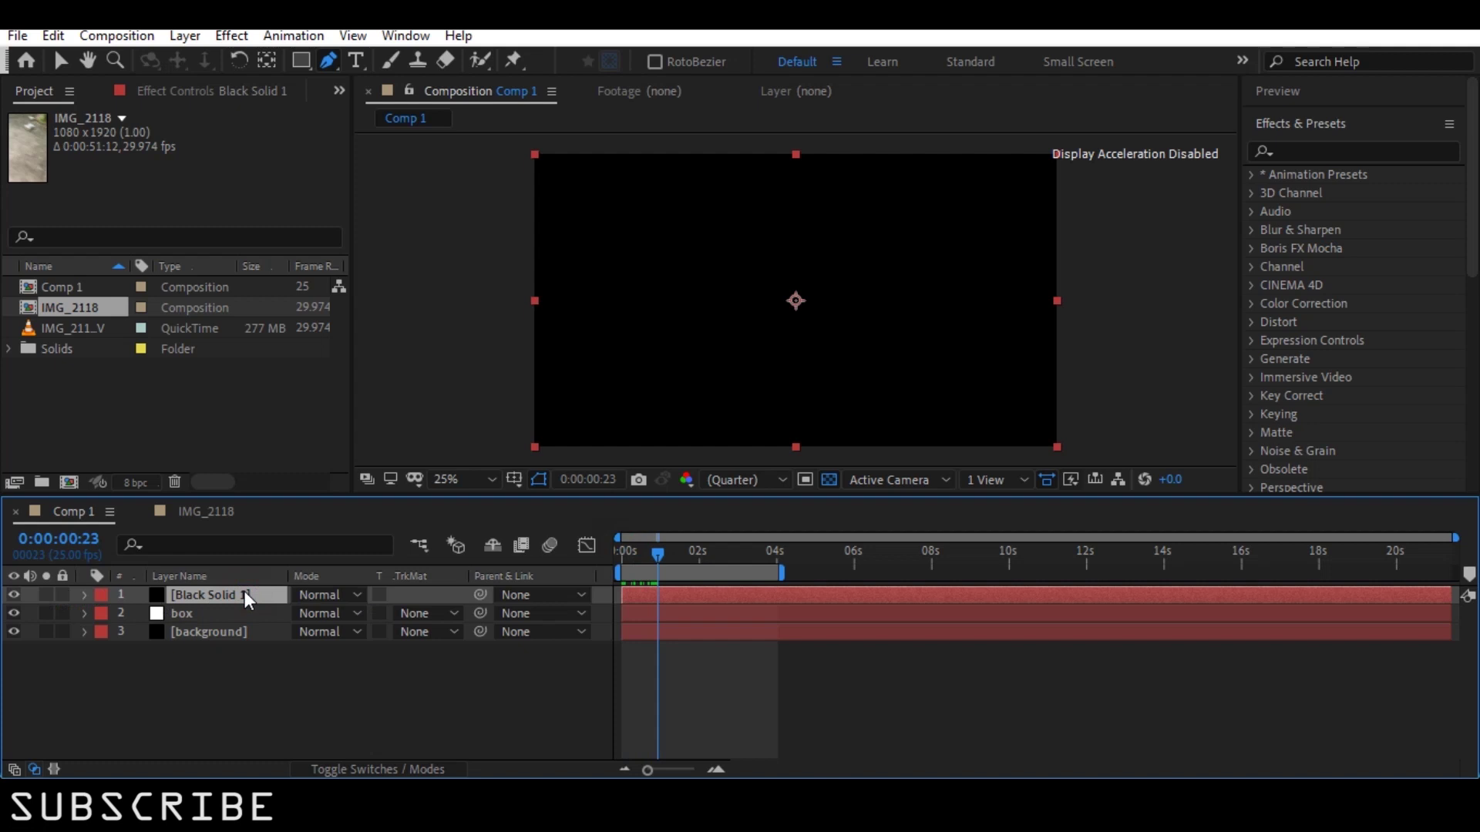
Delete Black Solid 1 and preview the box animation.
key(Delete)
key(g)
key(space)
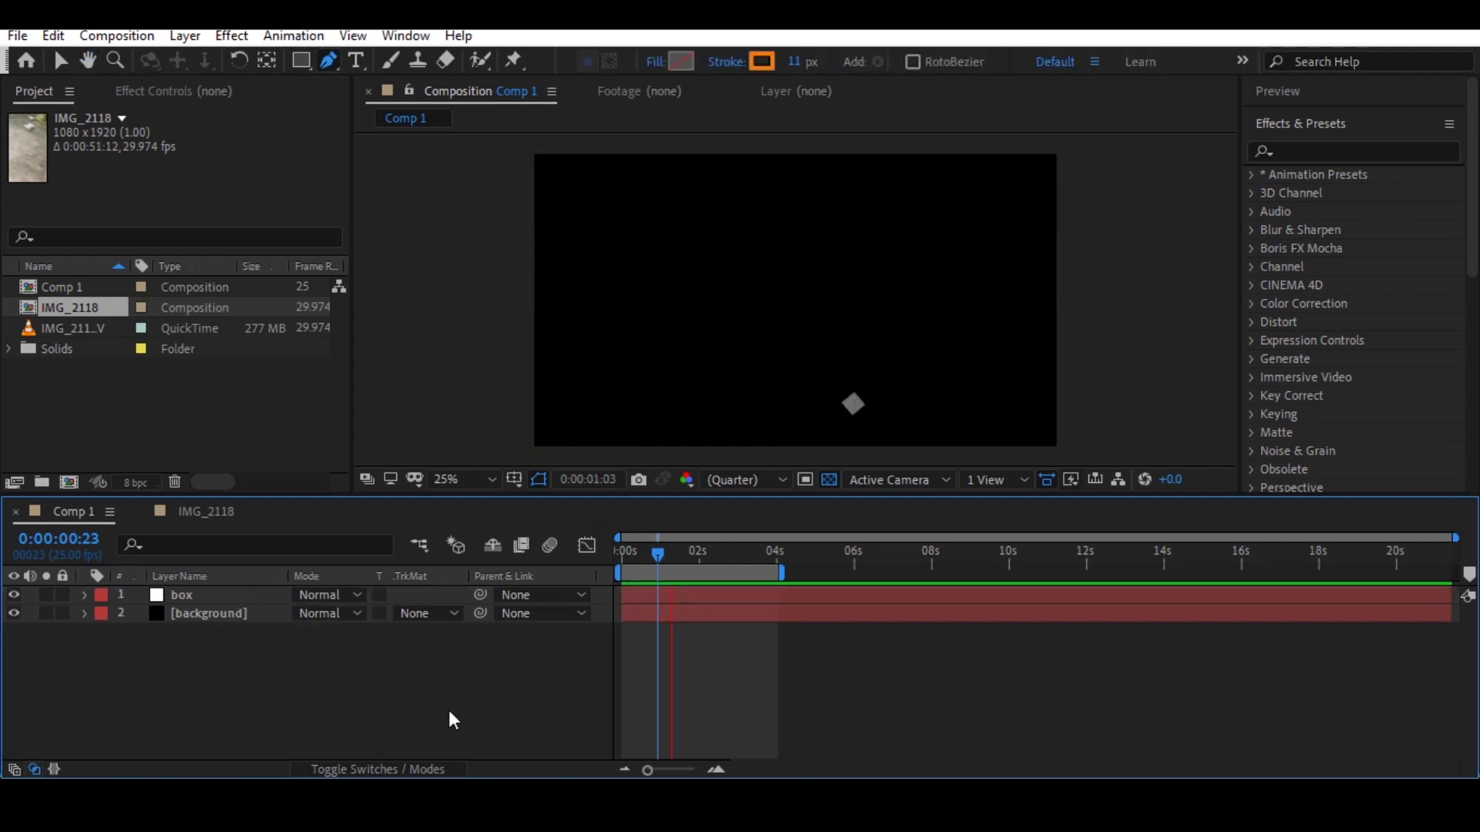
key(space)
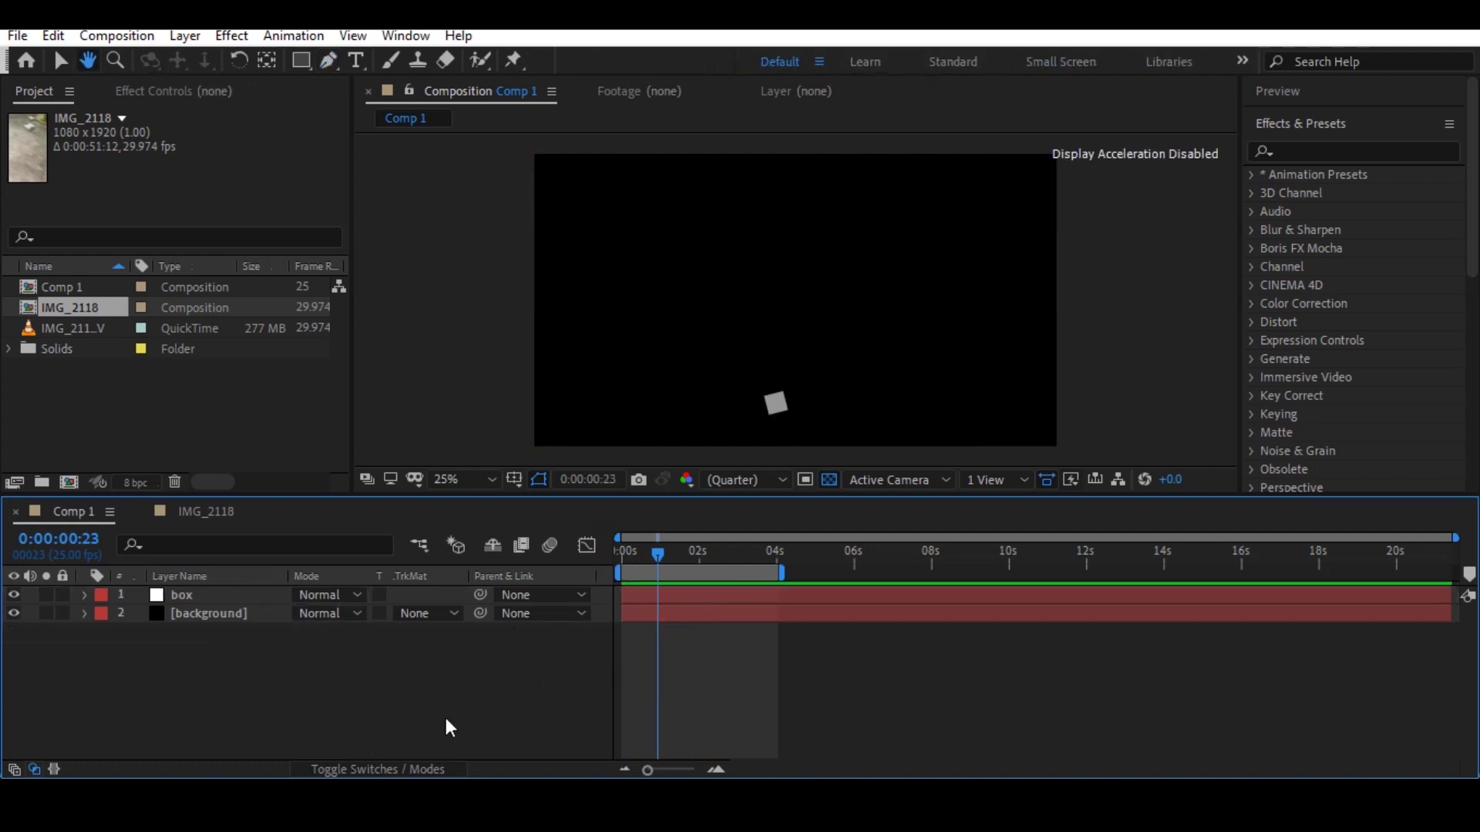